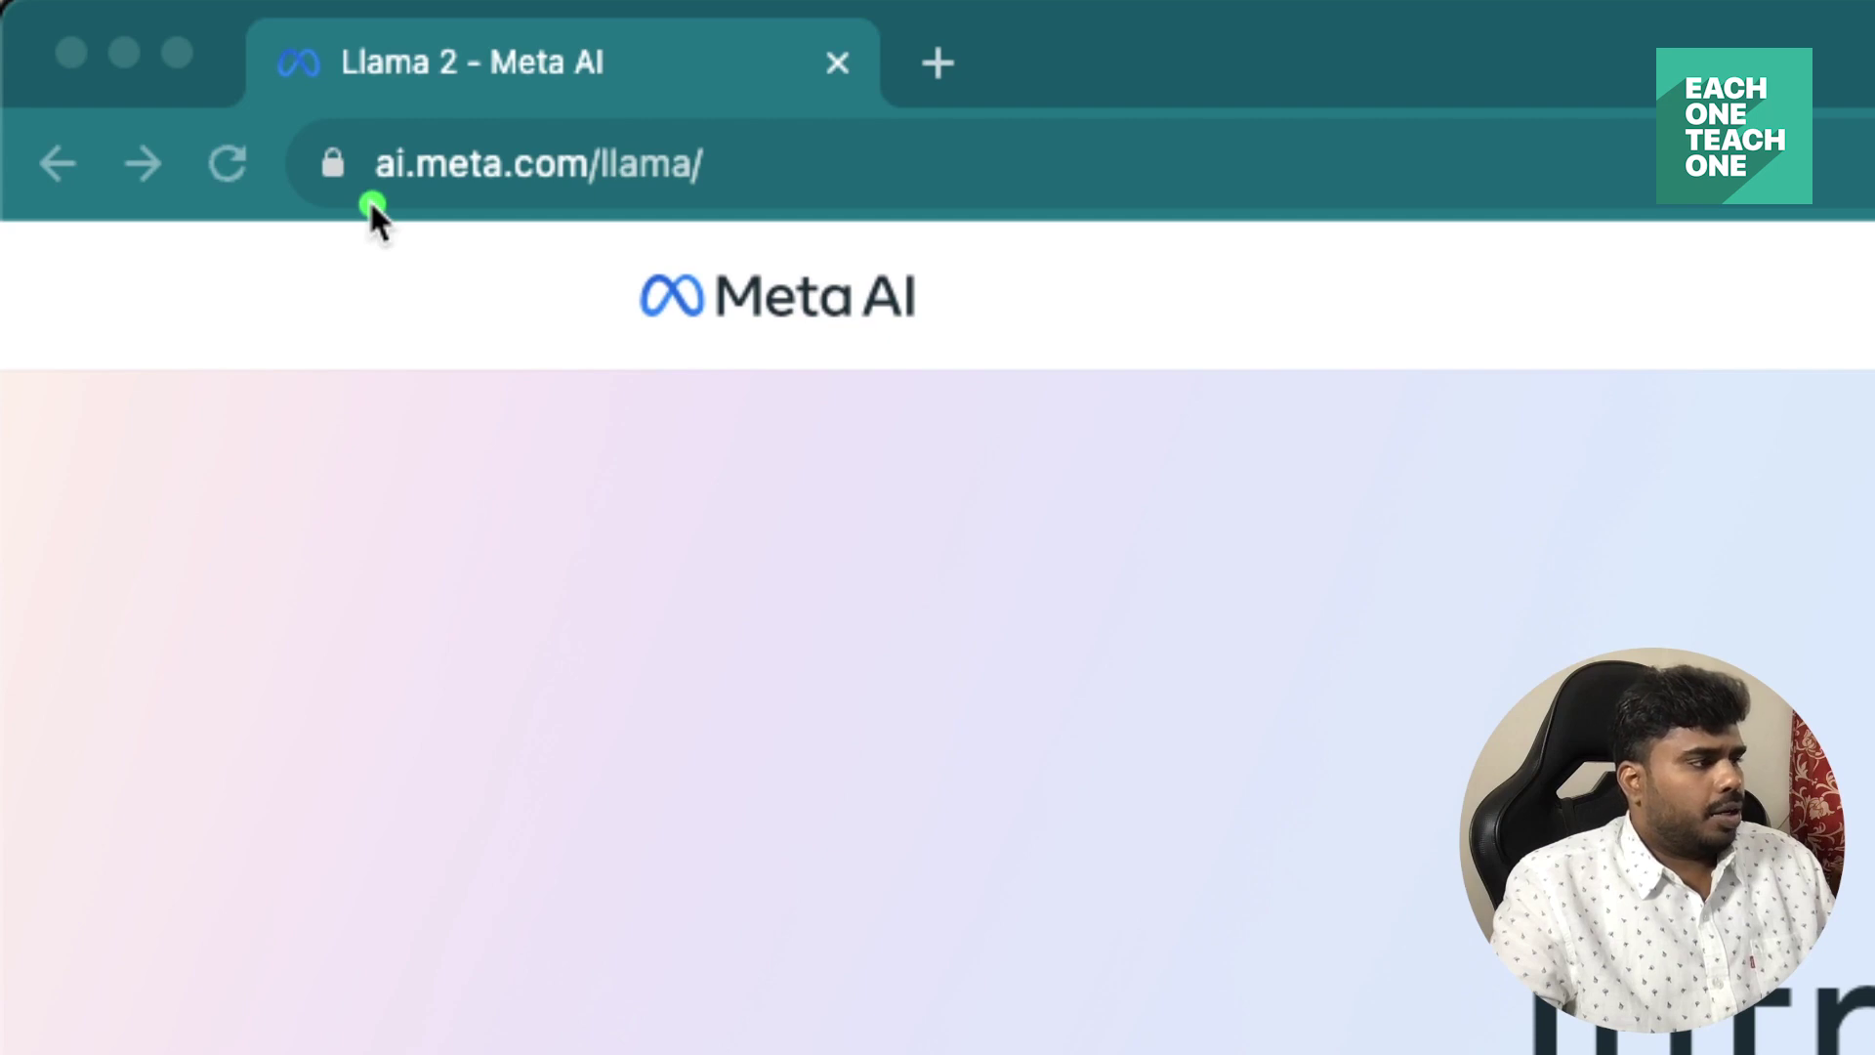
Open the Llama download request form and enter the first name, last name and e-mail address.
left_click_drag(371, 205, 660, 209)
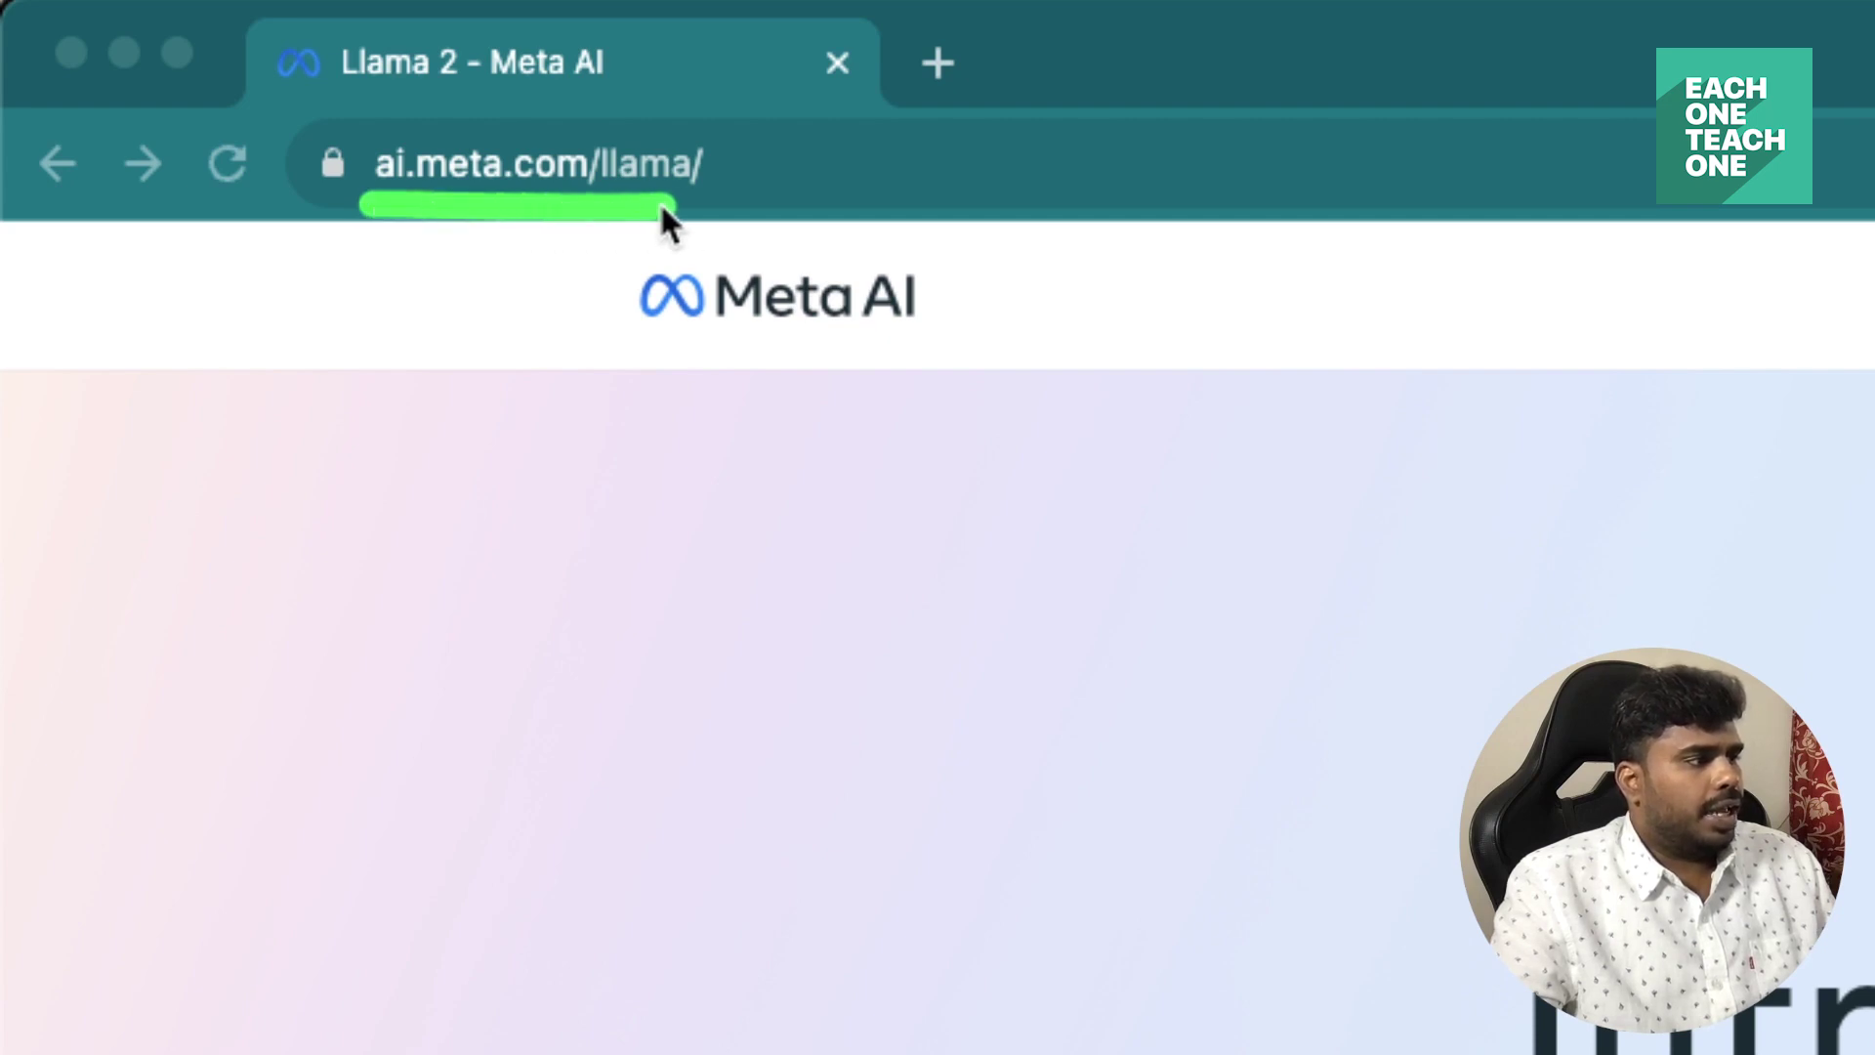
mouse_move(700, 104)
left_mouse_down()
mouse_move(322, 126)
mouse_move(390, 209)
left_mouse_up()
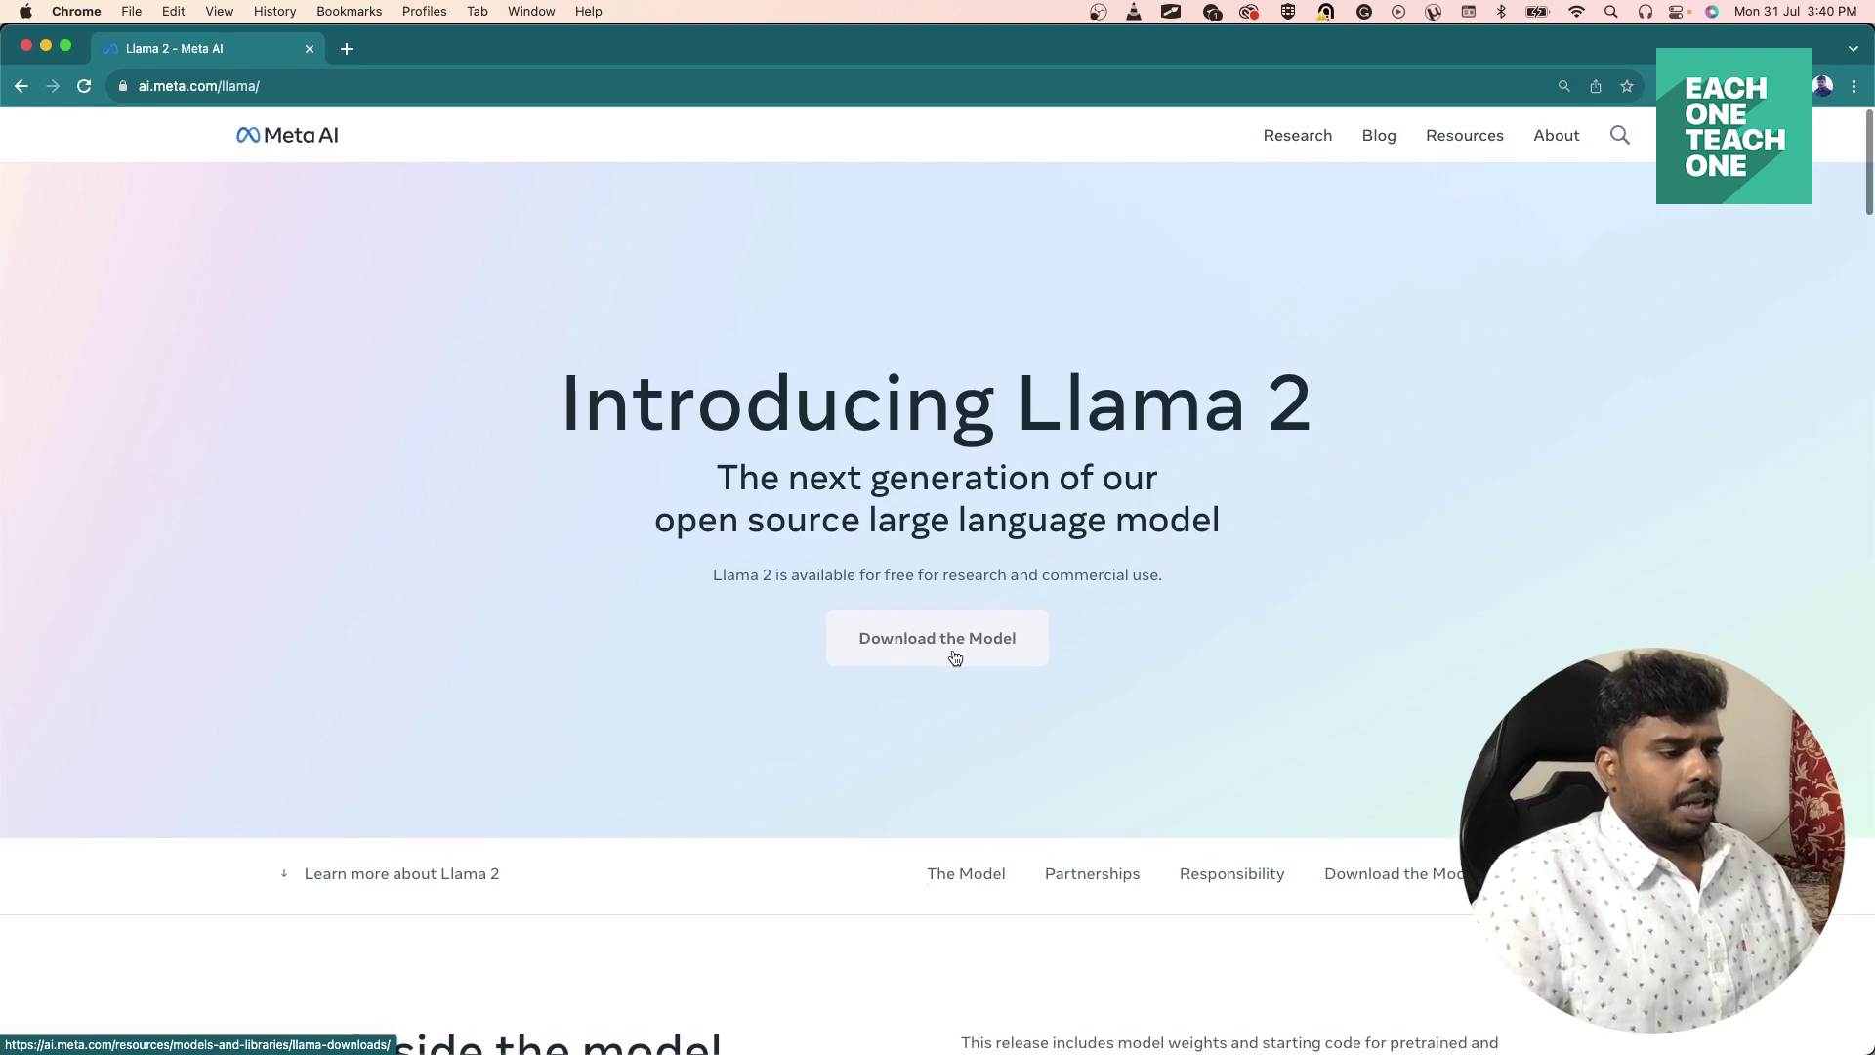
left_click(957, 656)
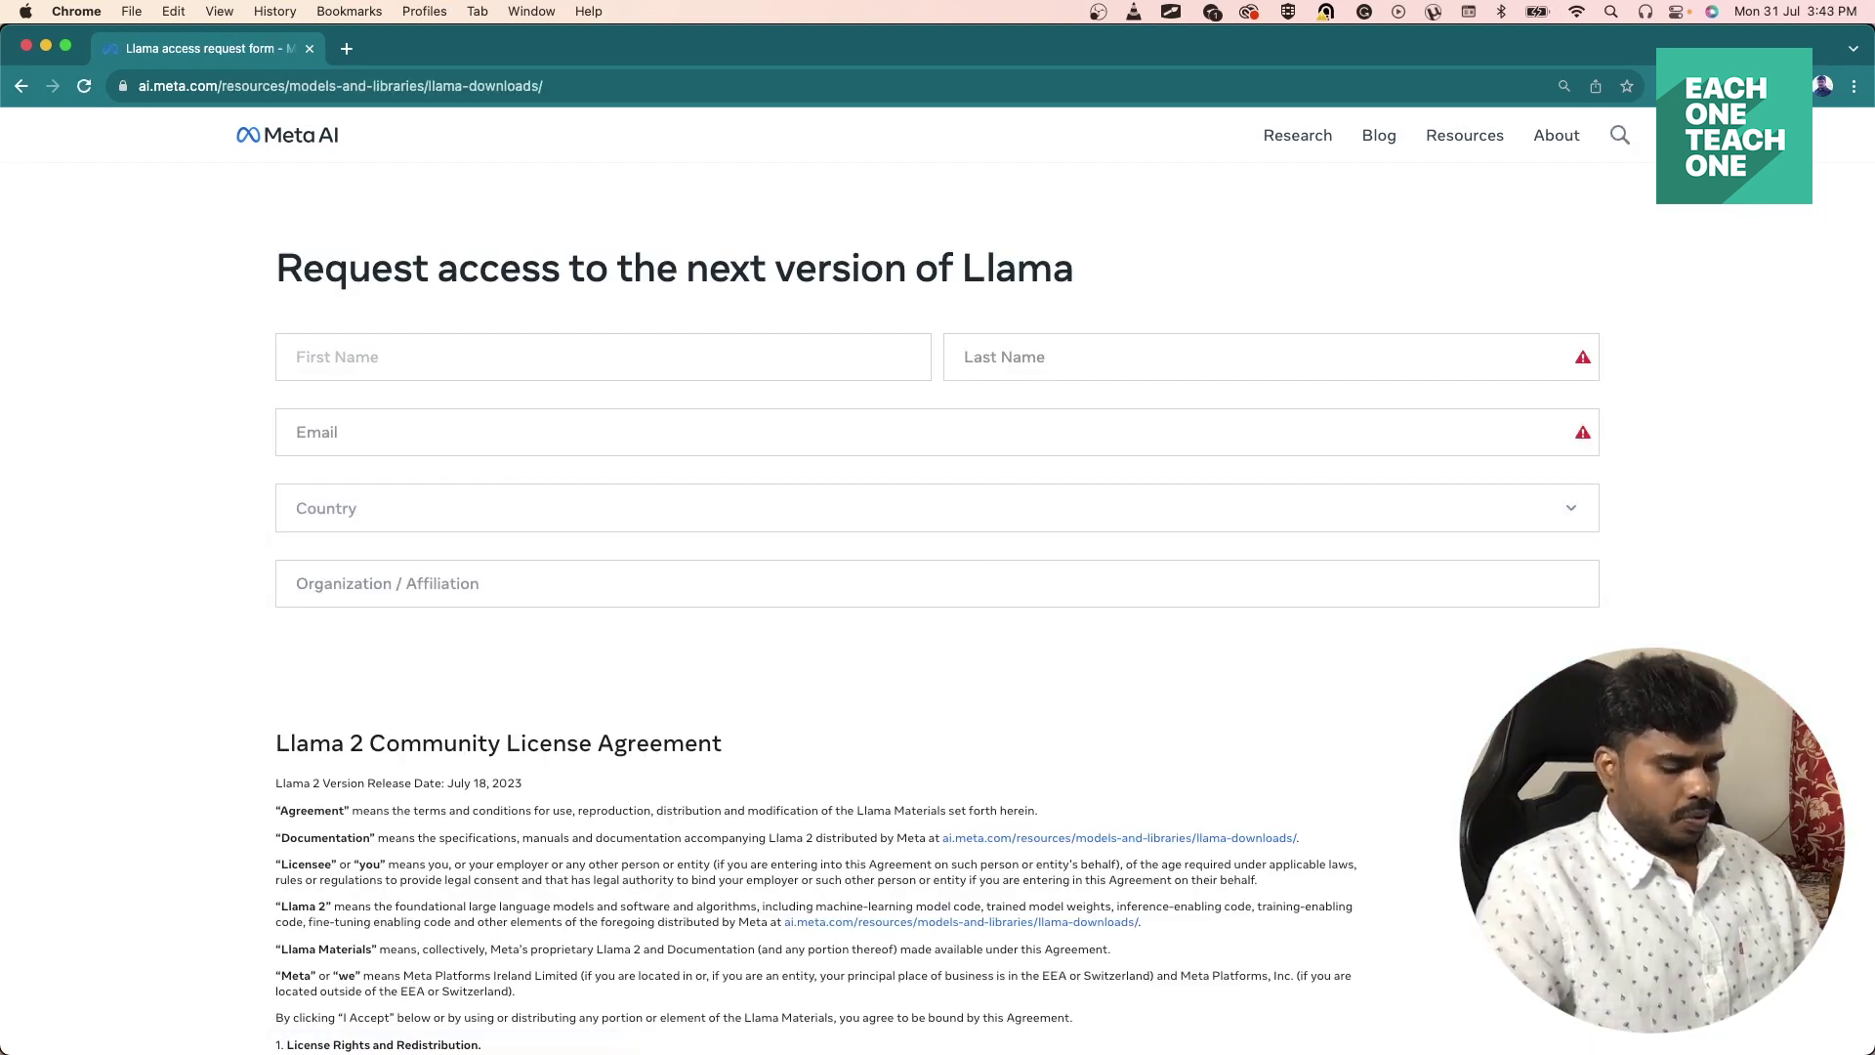
key("Tab")
key("Tab")
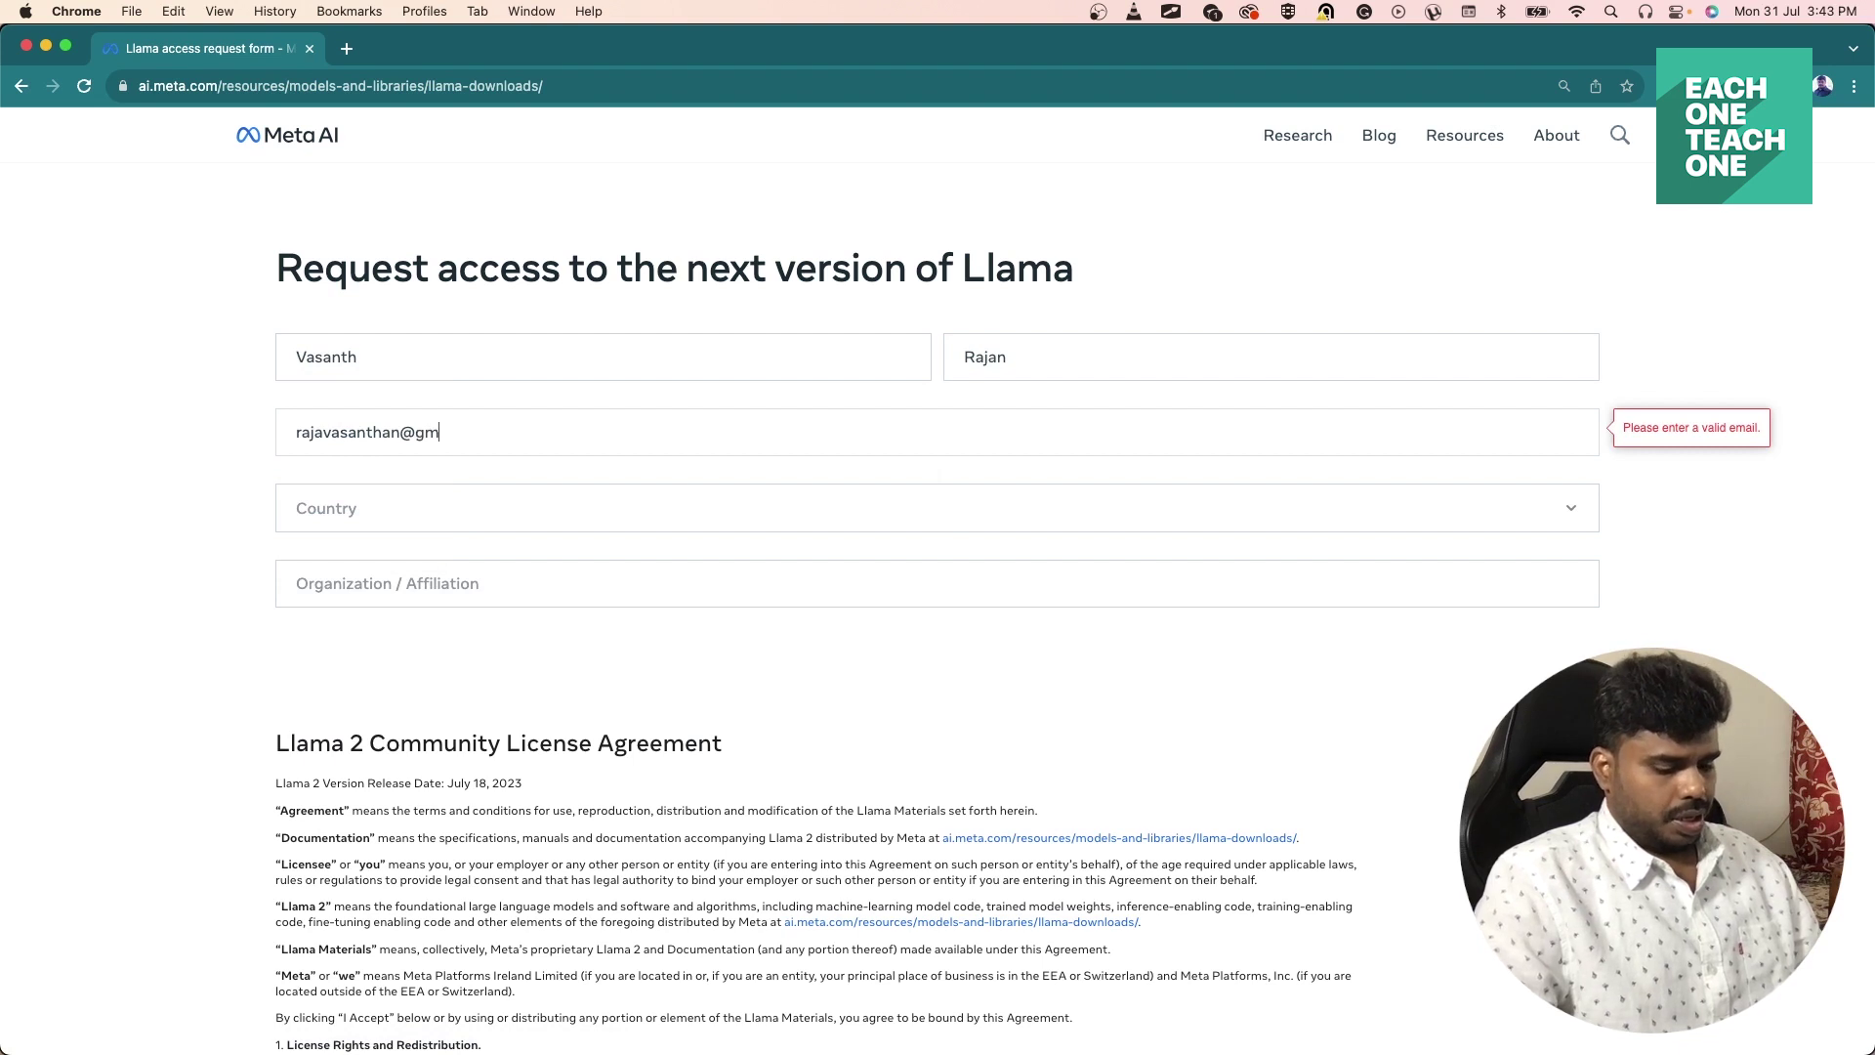
key("Tab")
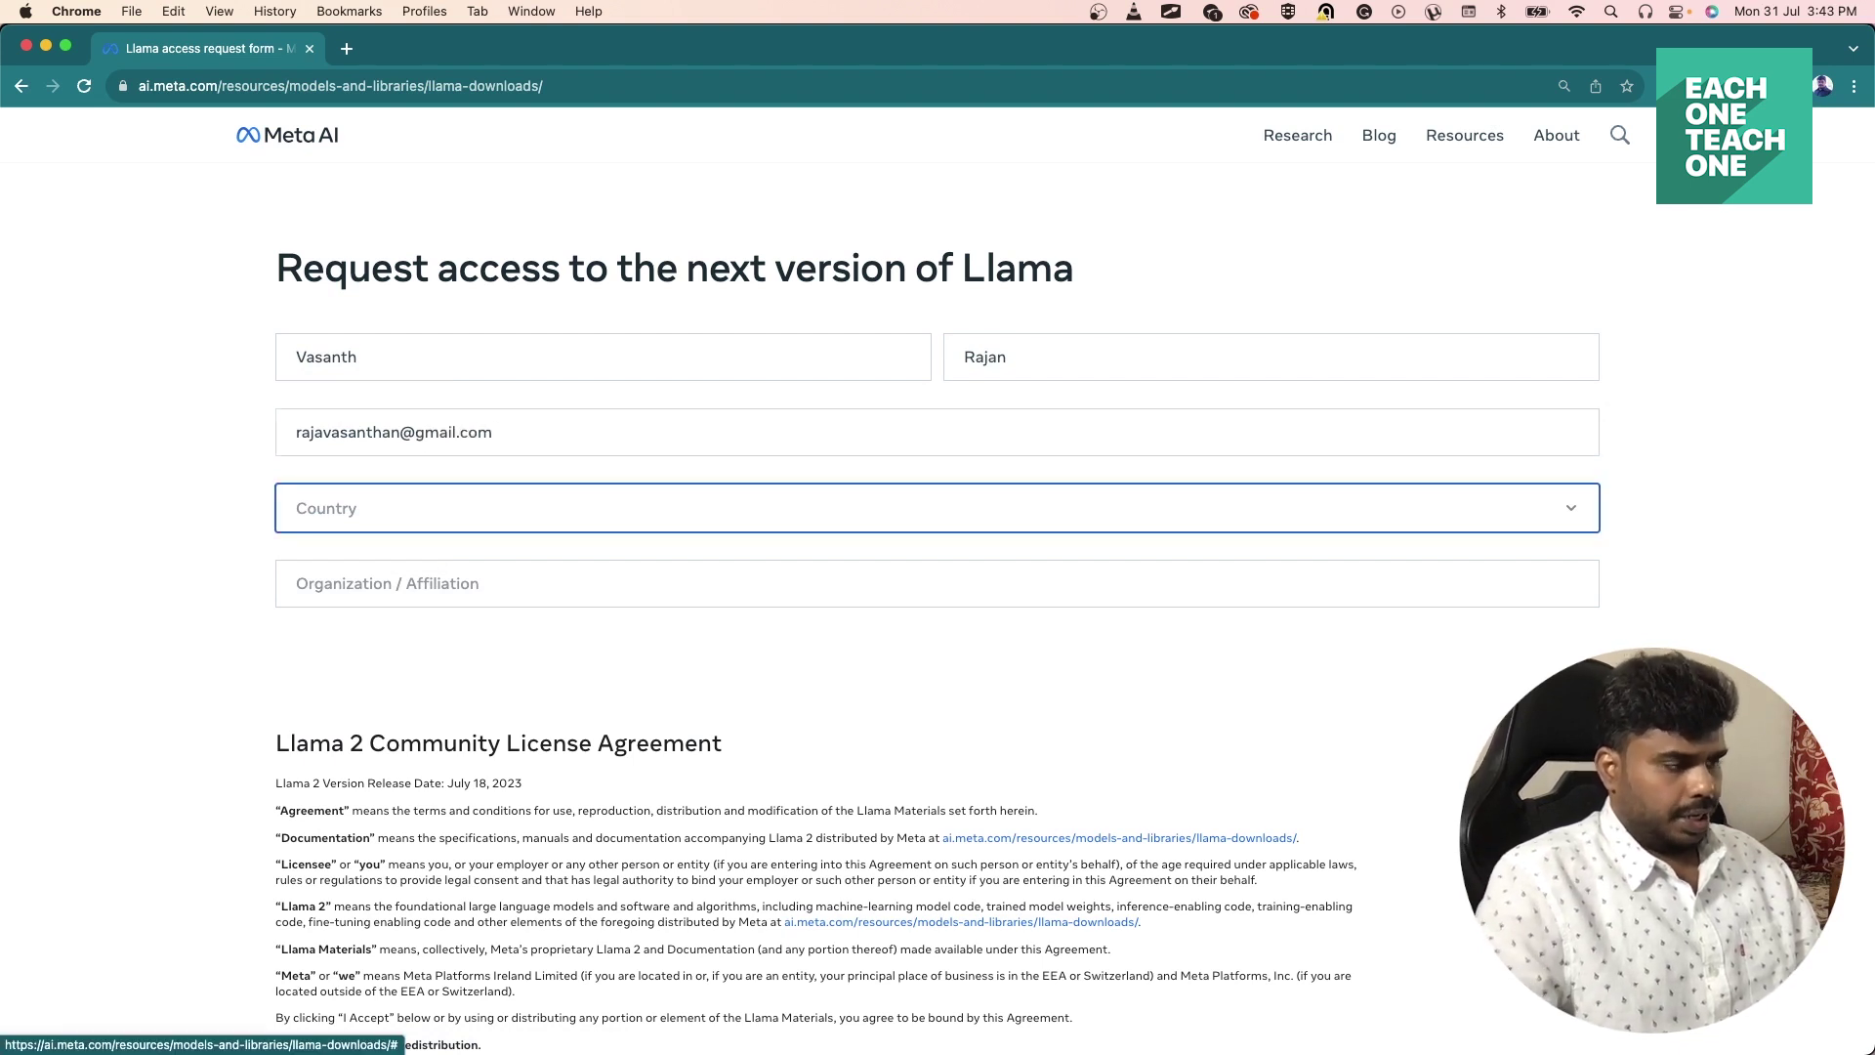
Choose India as country, enter organization 'e1t1', accept the terms and submit the request.
key("i")
left_click(353, 624)
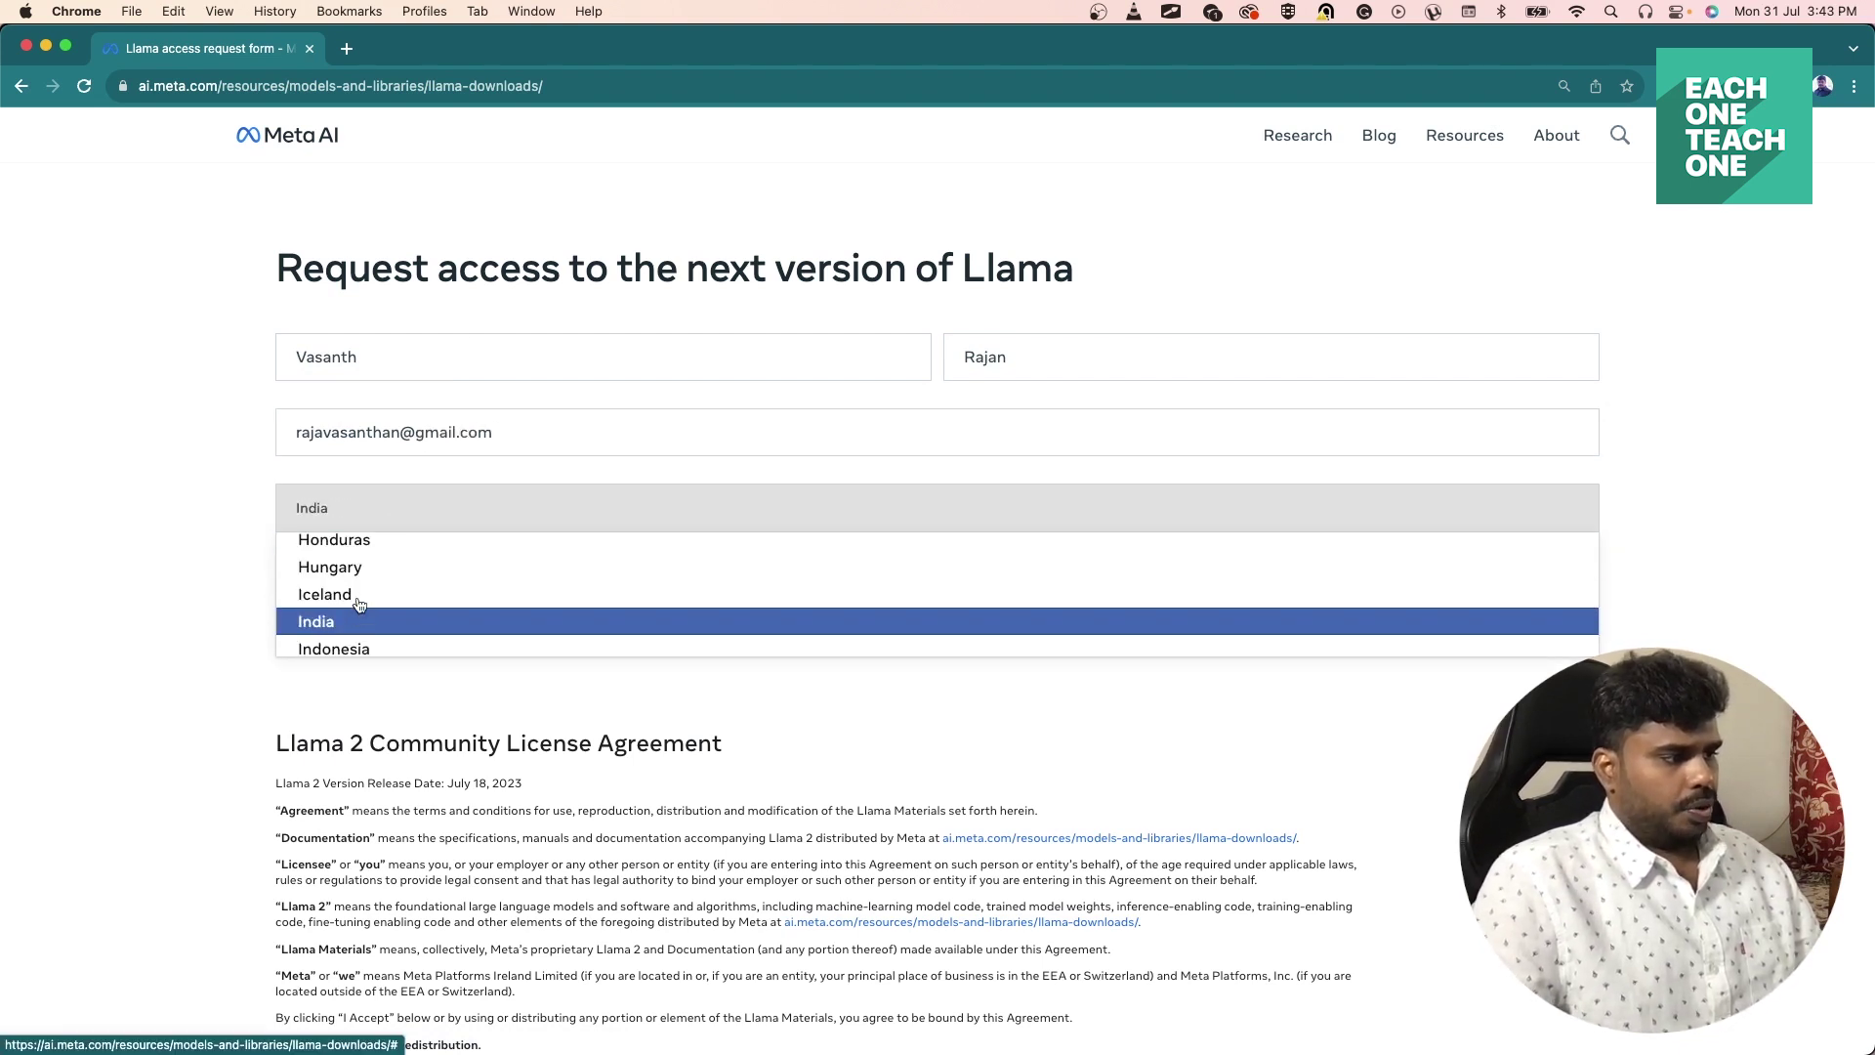
left_click(358, 580)
type("e1t1")
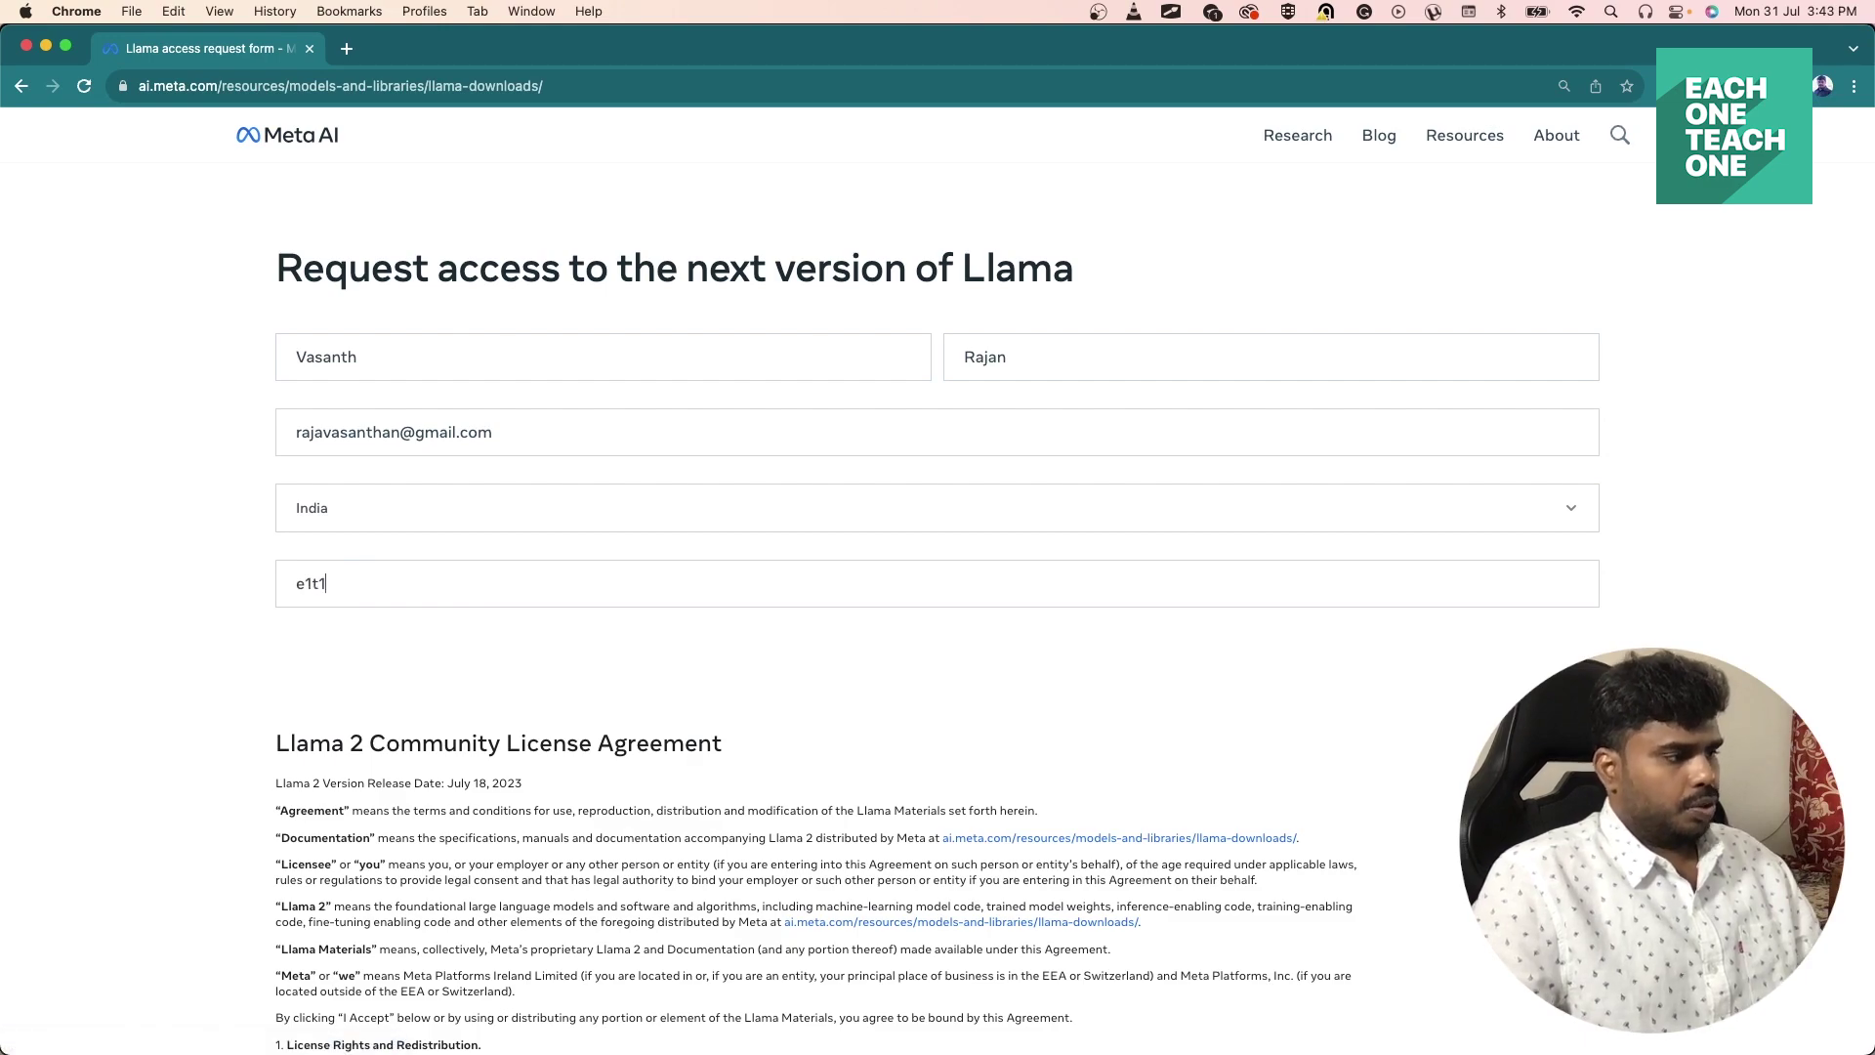
scroll(350, 662, "down", 1)
scroll(349, 657, "down", 20)
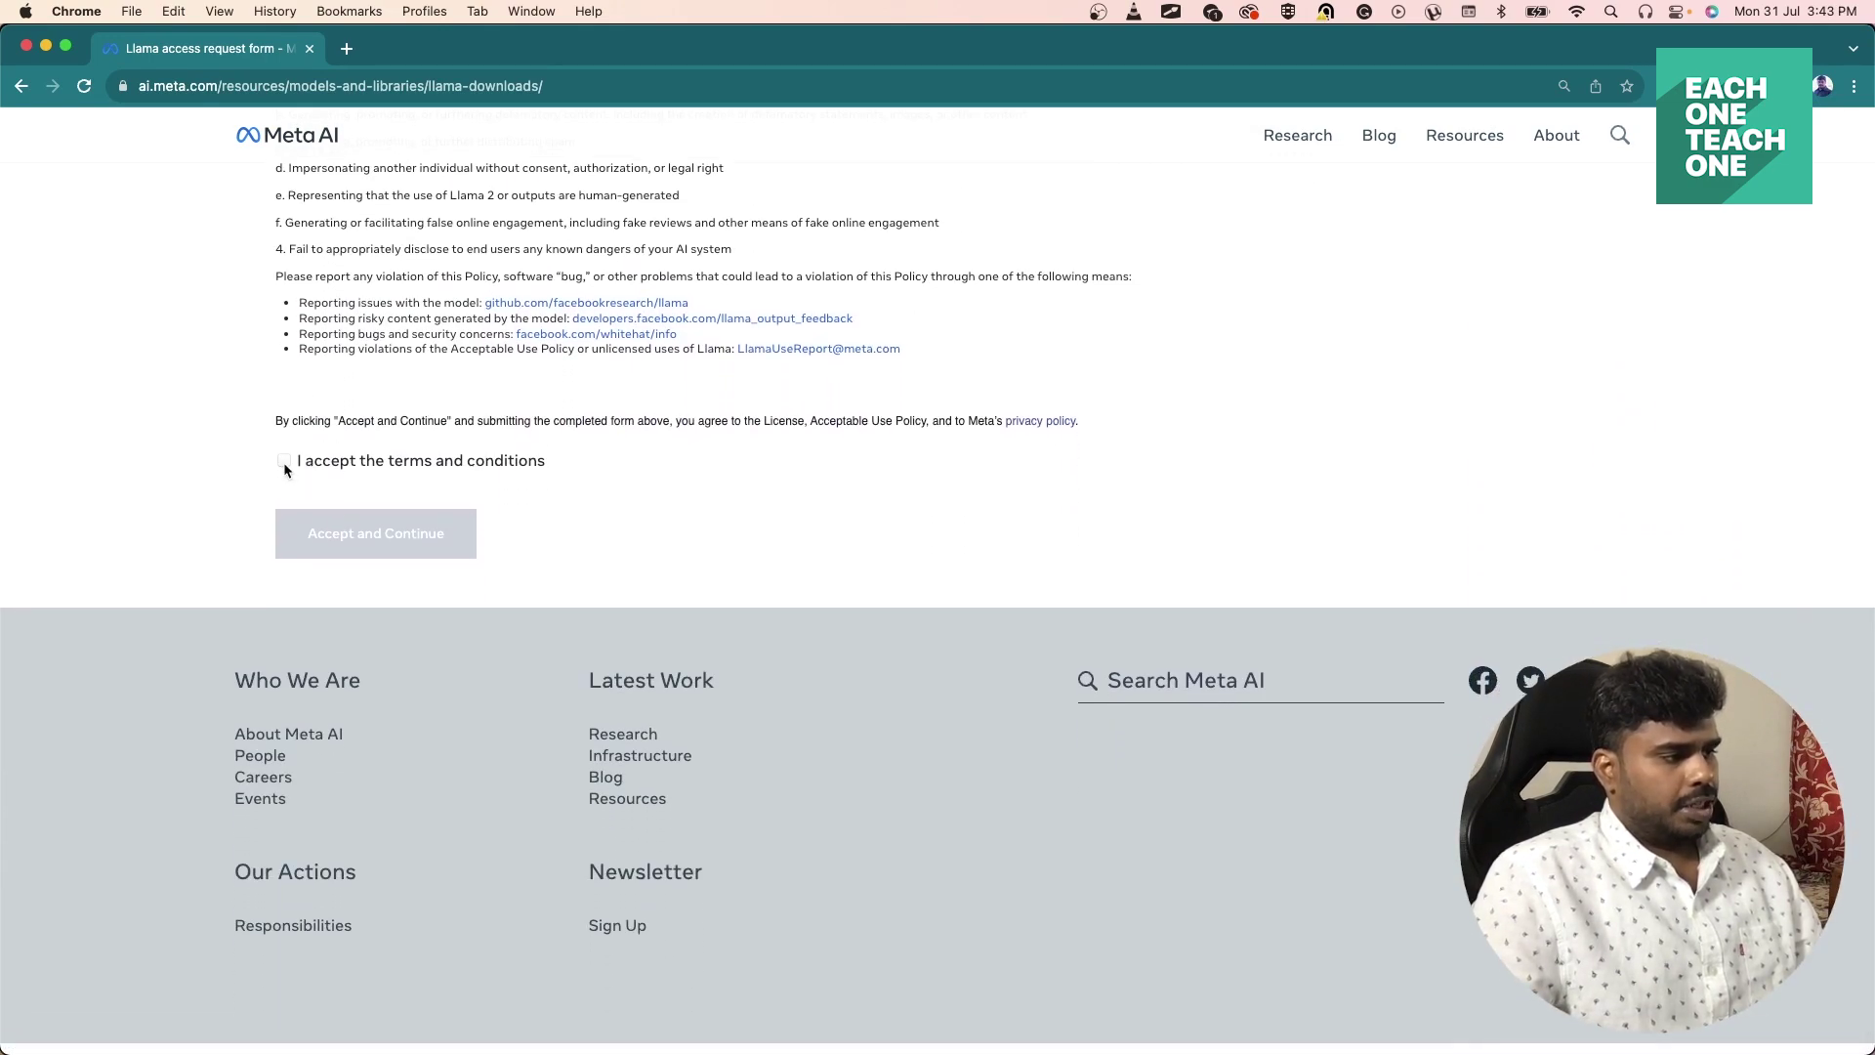
left_click(284, 460)
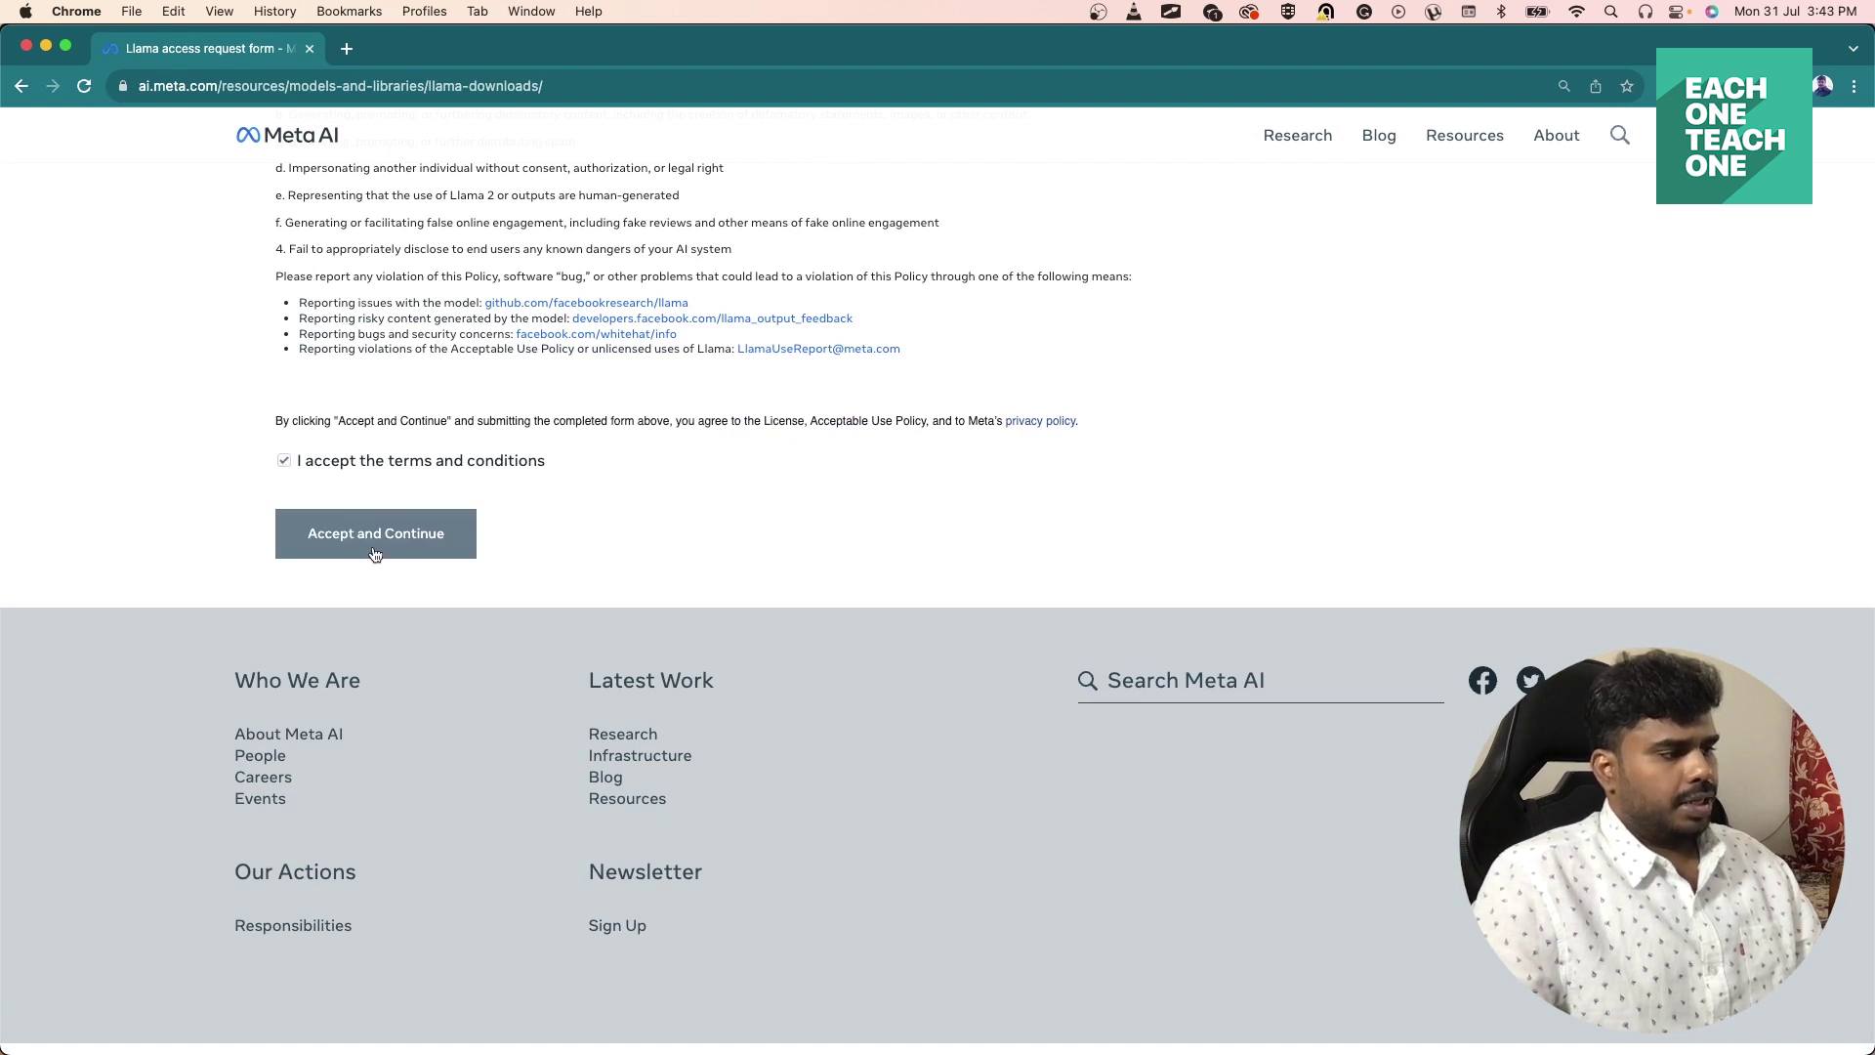
left_click(404, 554)
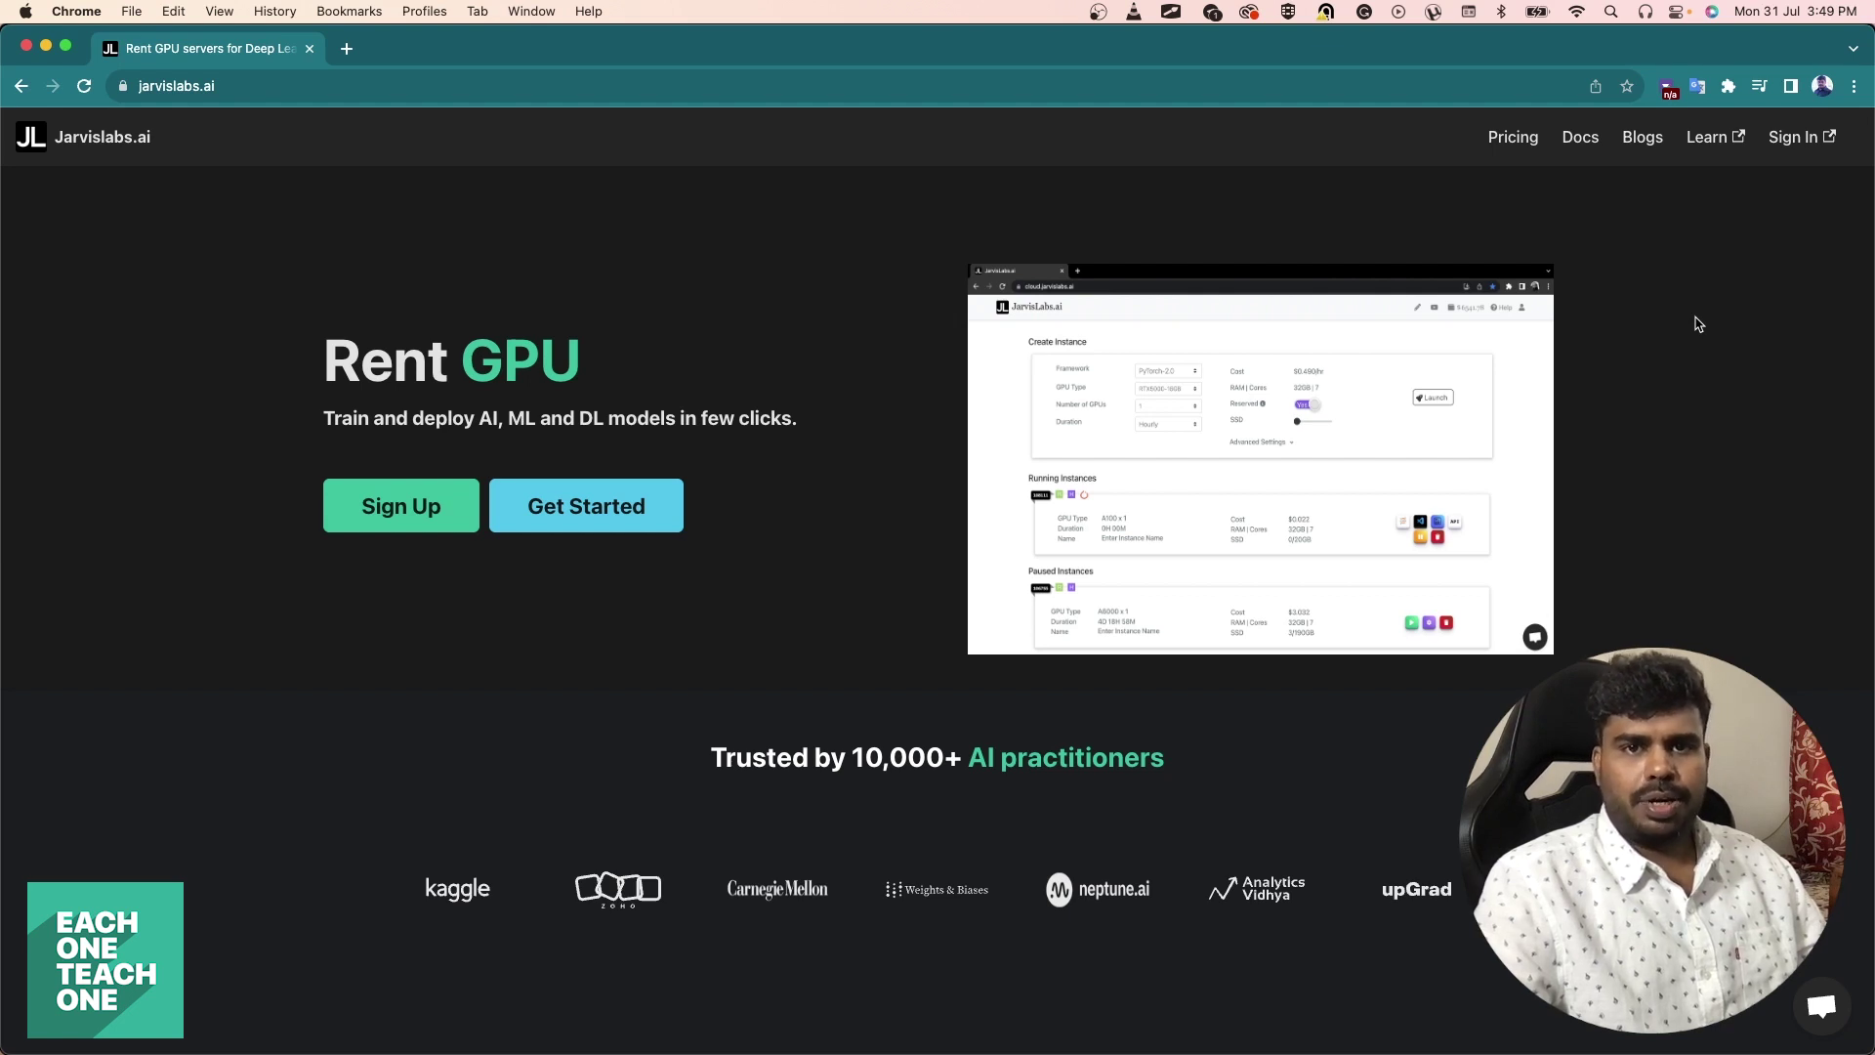
Sign in and launch an instance with 1 RTX5000-16GB GPU, trying a 100GB SSD size.
left_click(1798, 137)
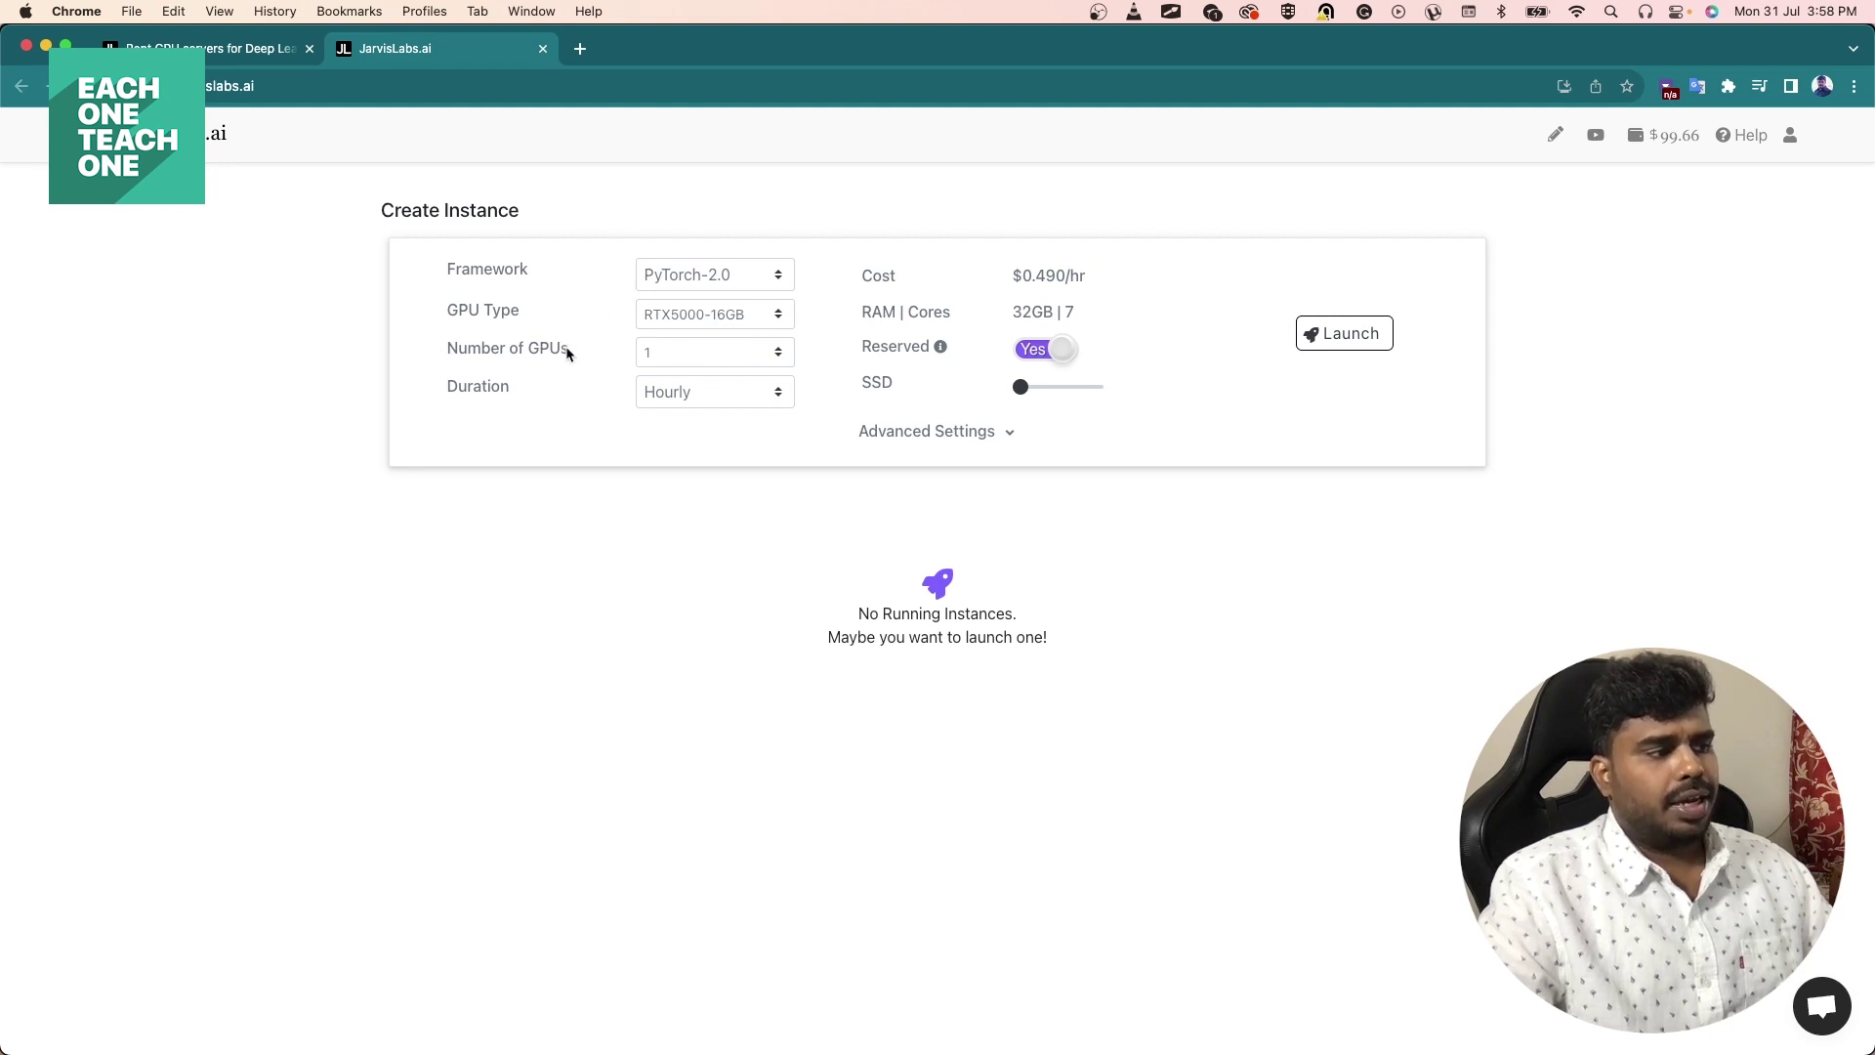
left_click(758, 353)
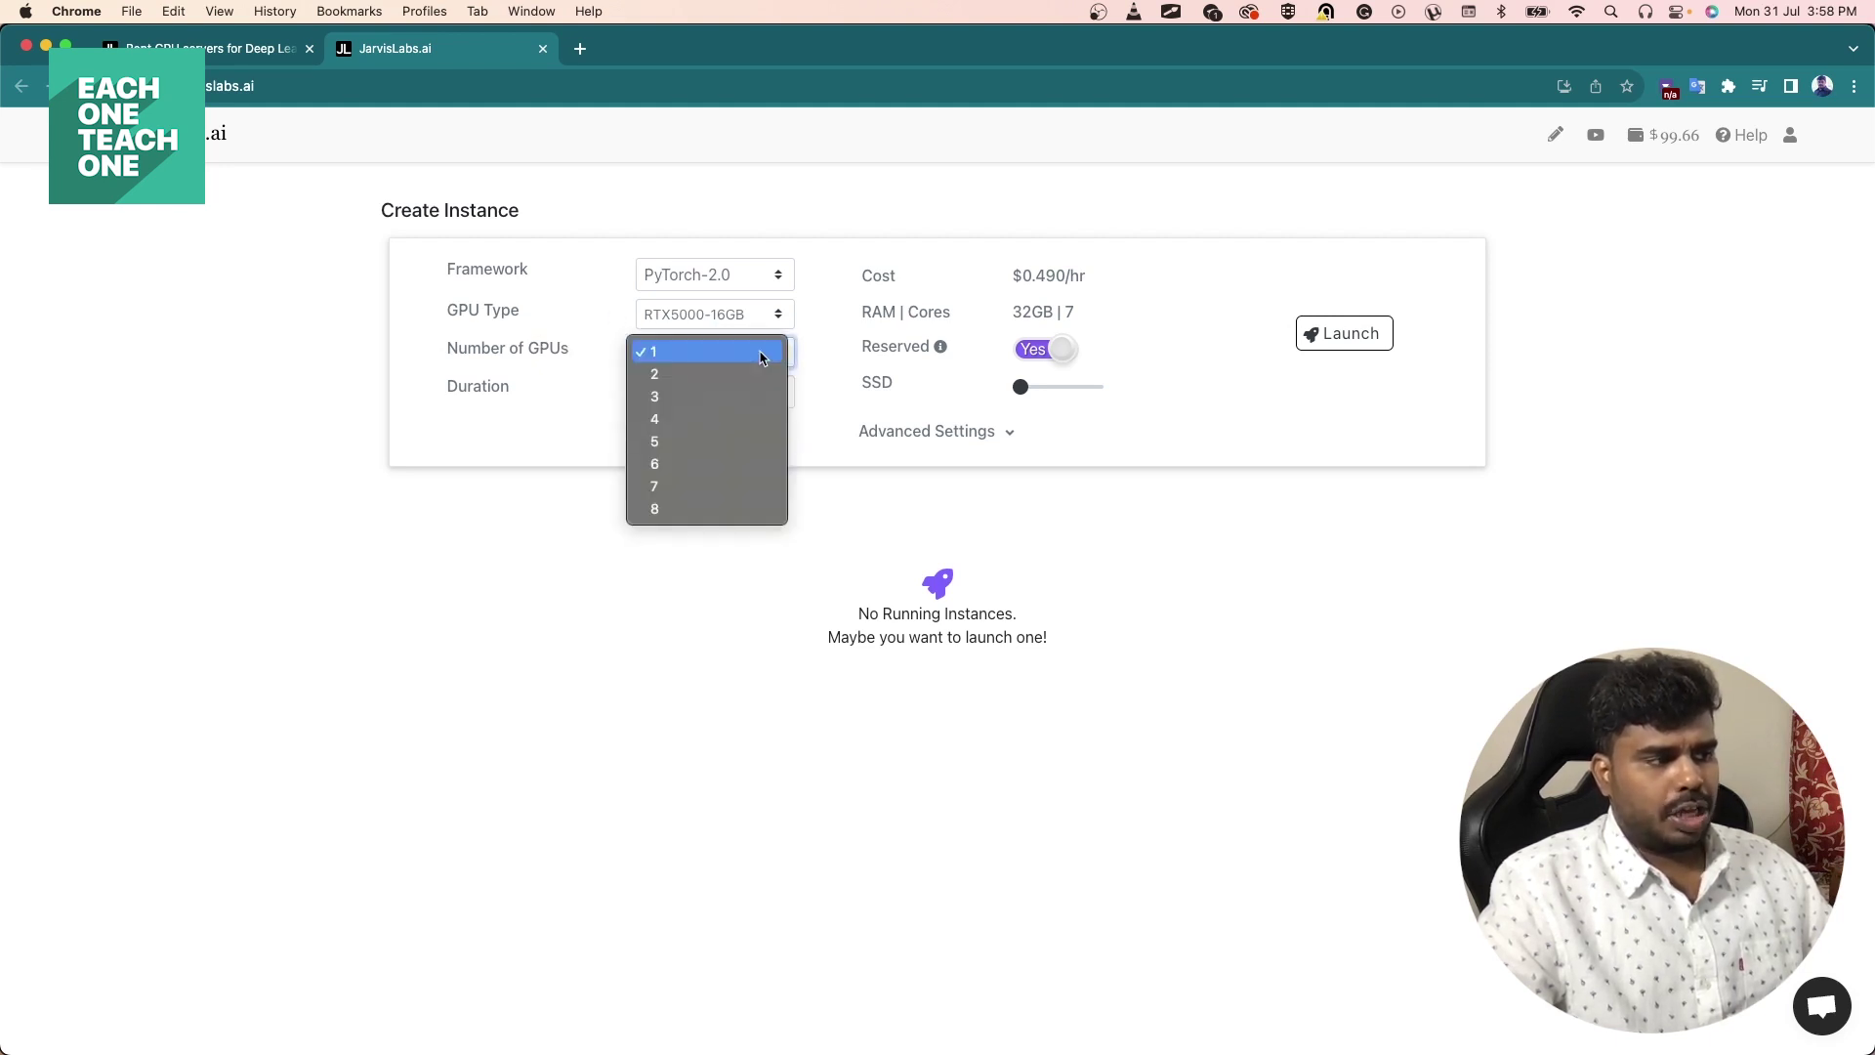
left_click(577, 367)
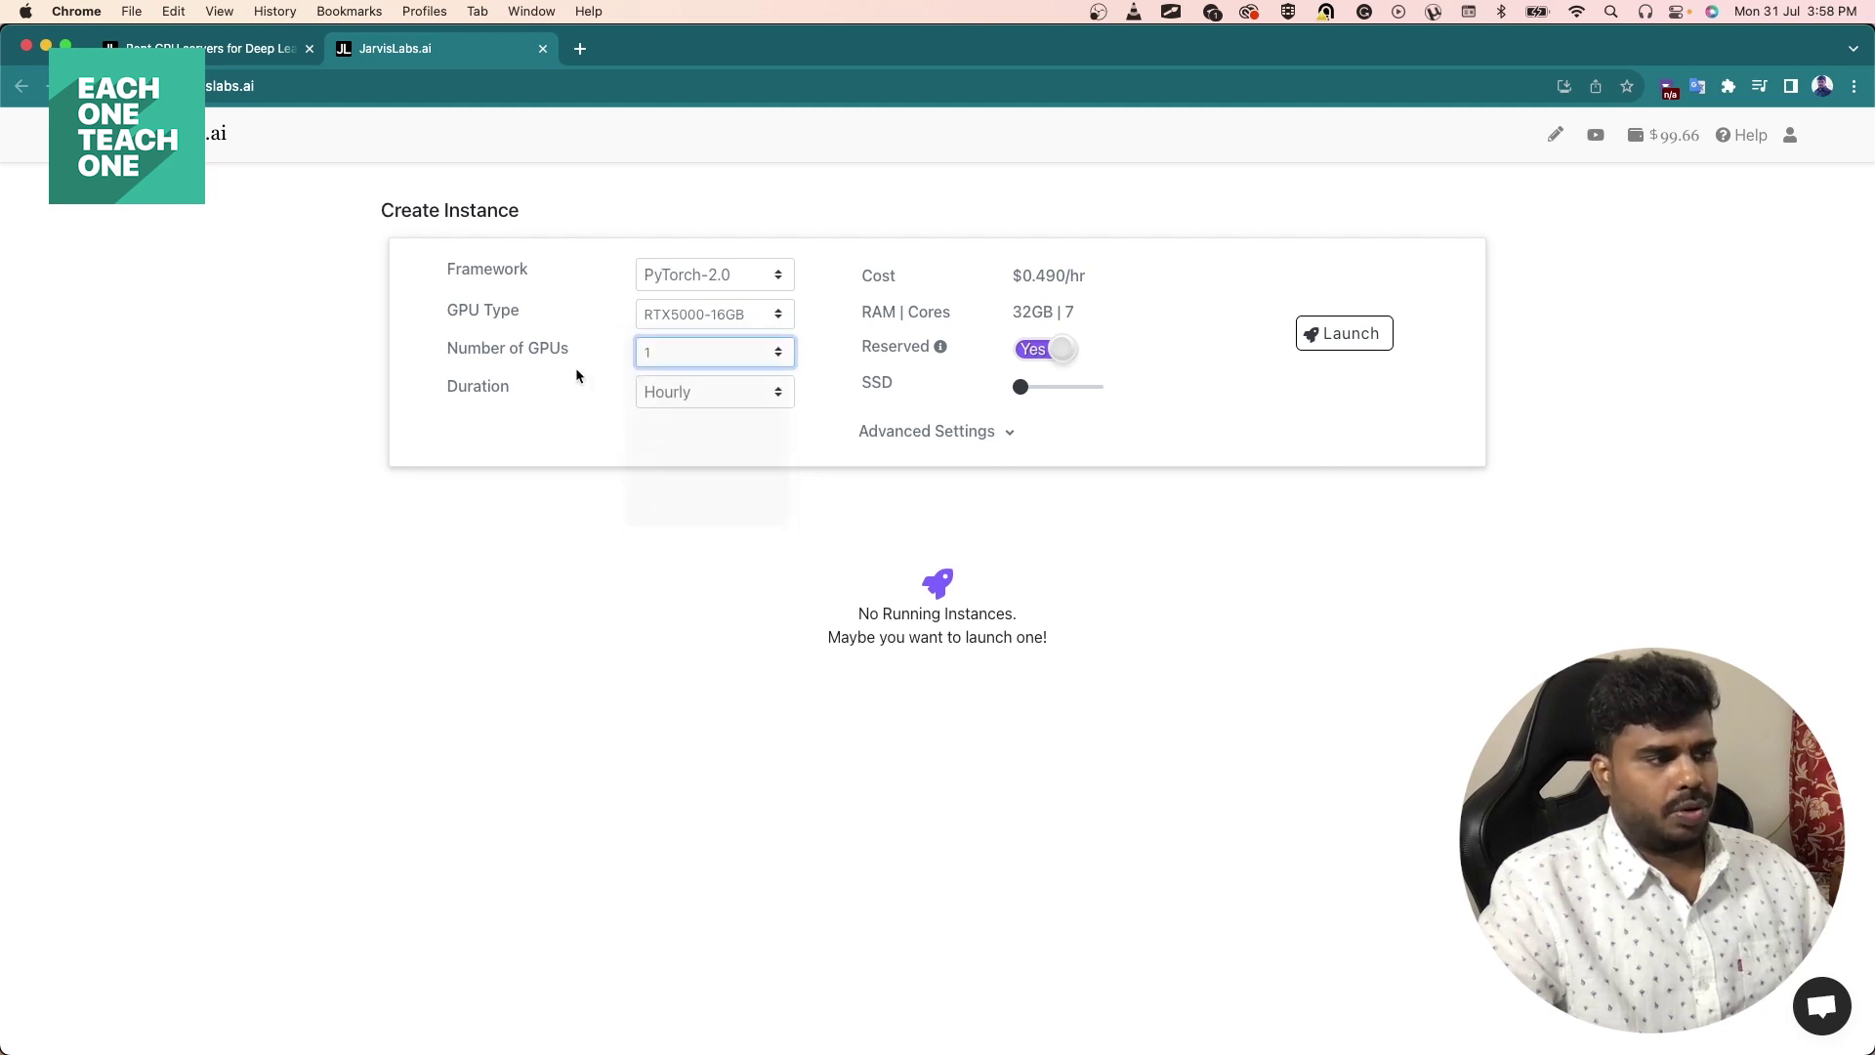
left_click(521, 372)
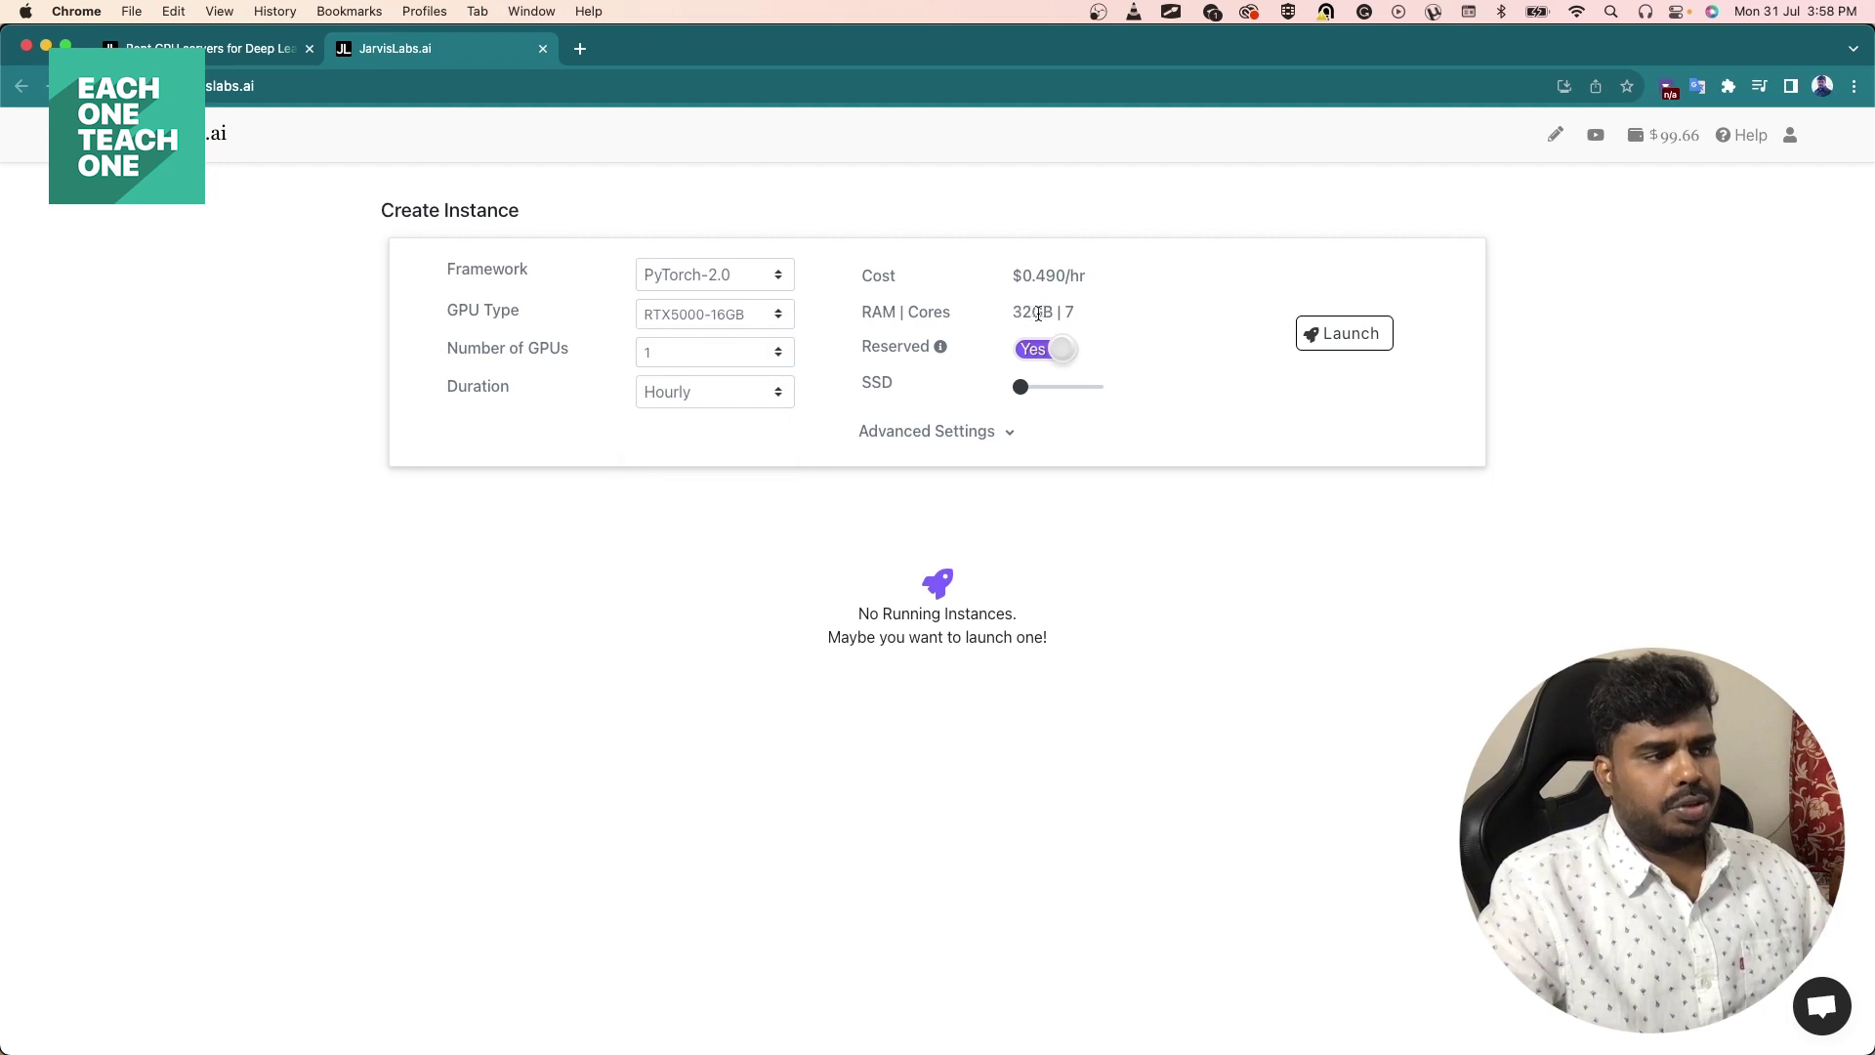
mouse_move(876, 349)
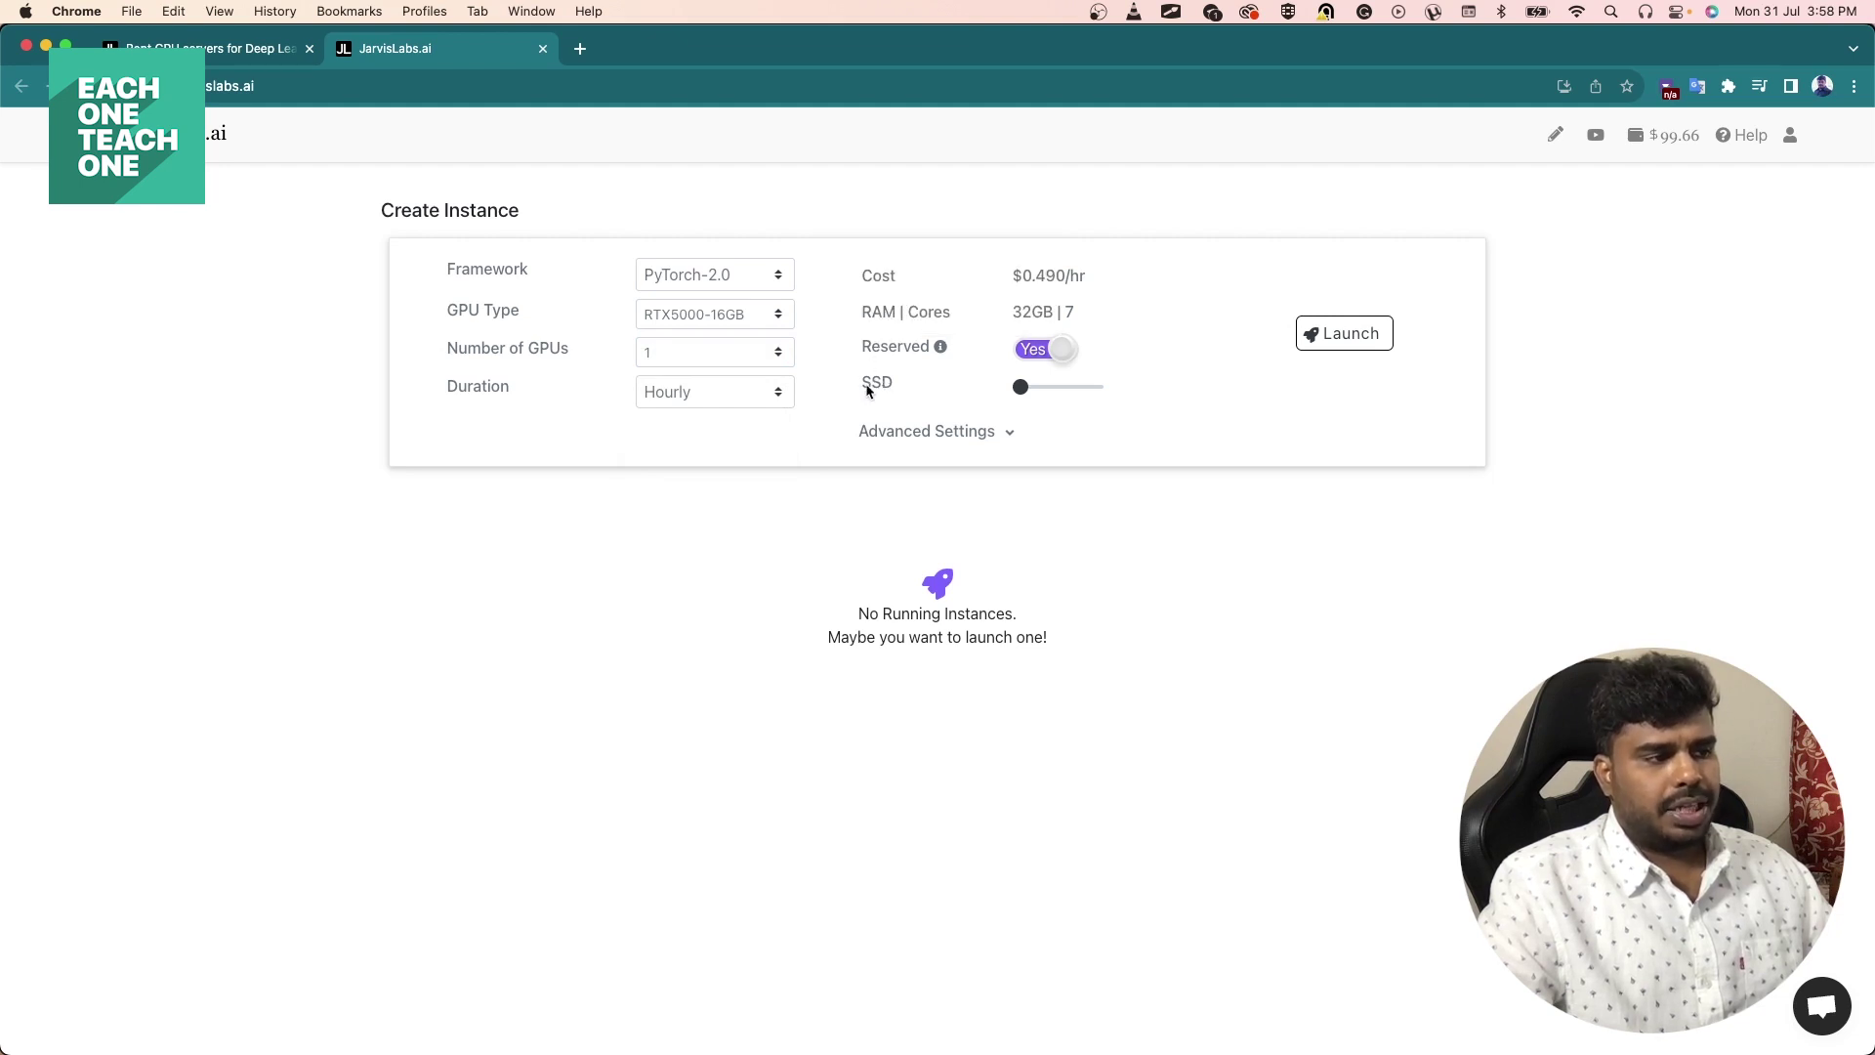
mouse_move(1029, 393)
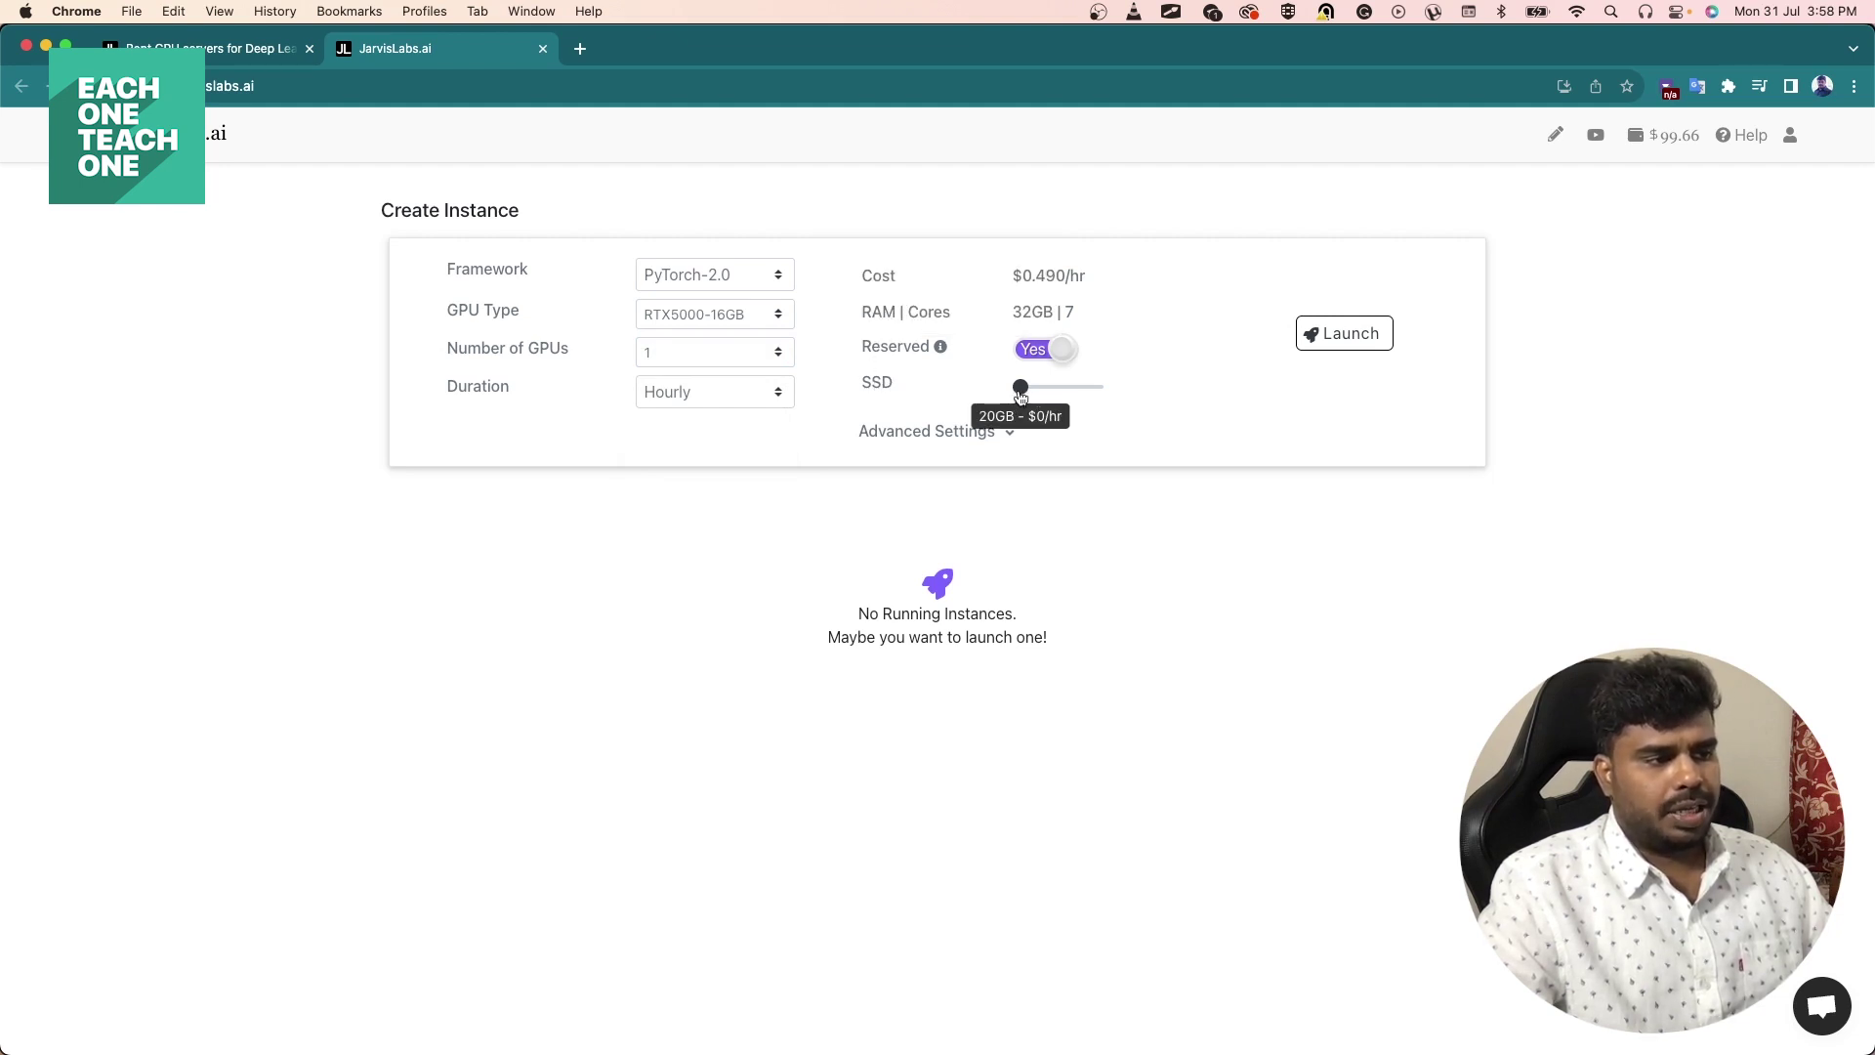
left_click_drag(1023, 391, 1018, 391)
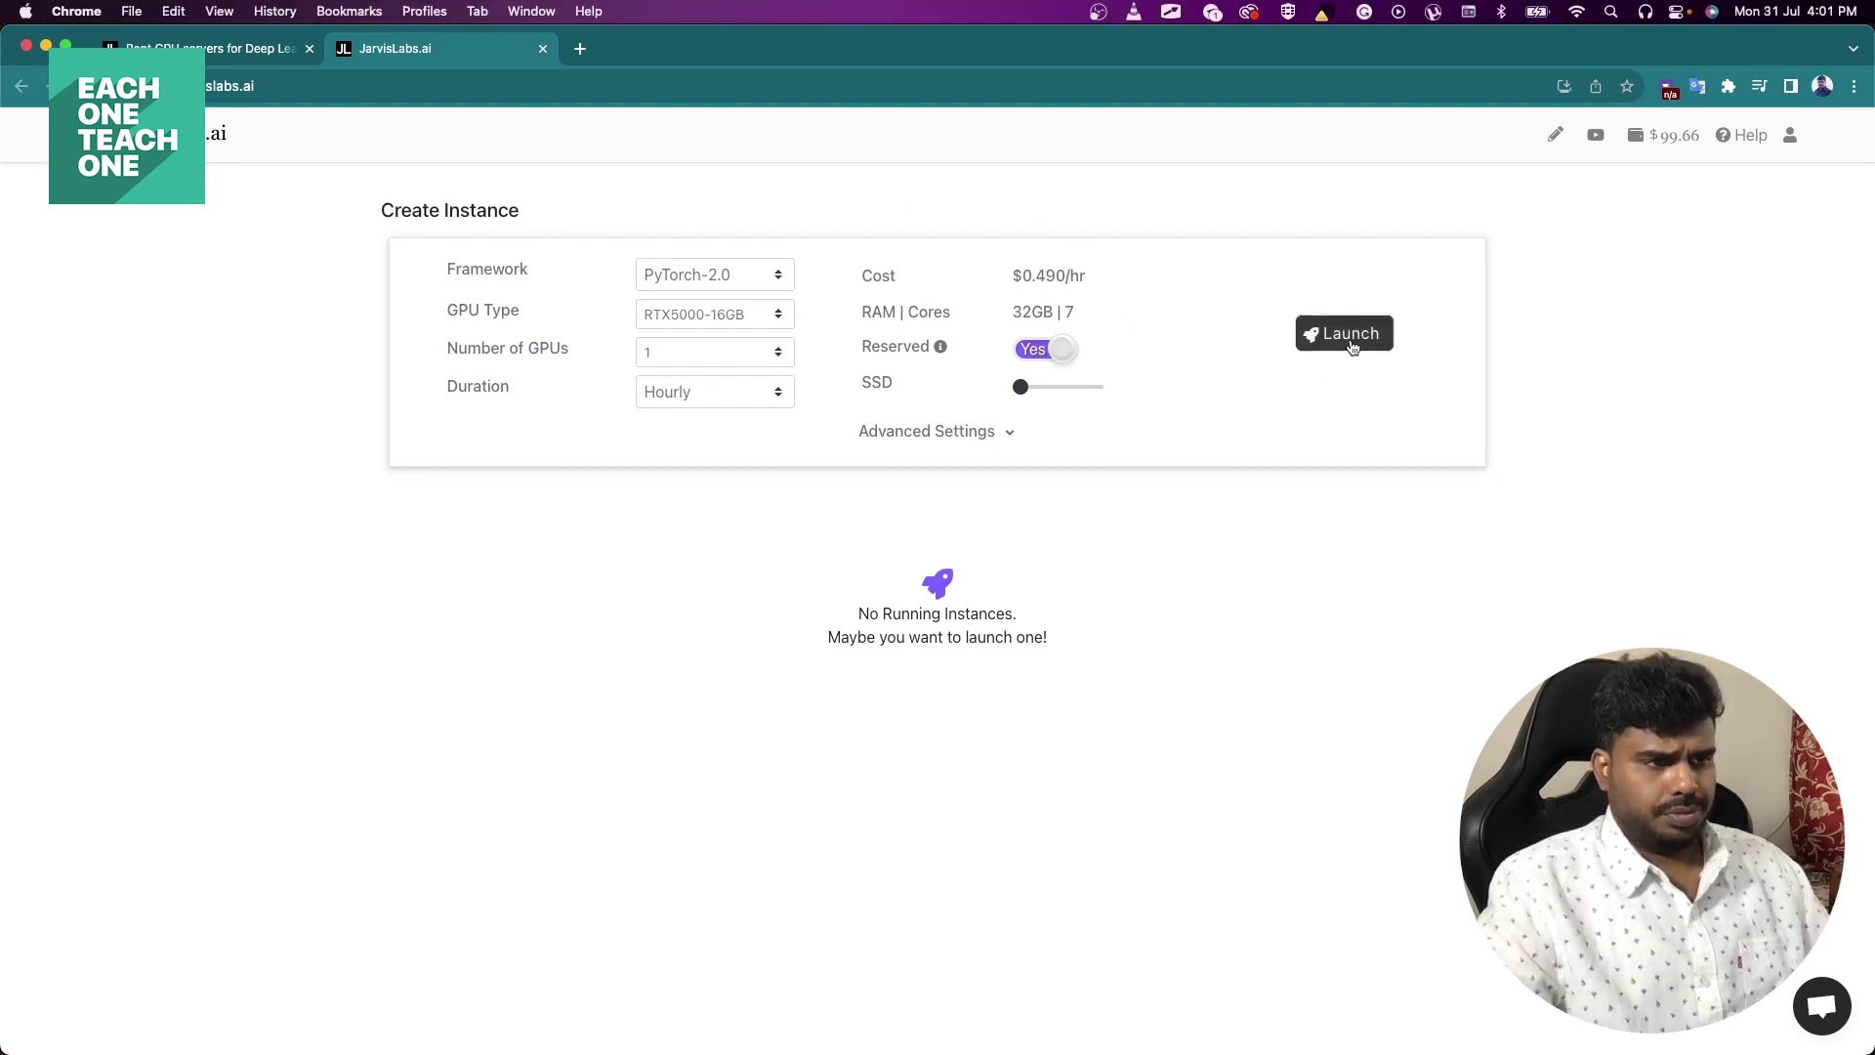
left_click(1349, 337)
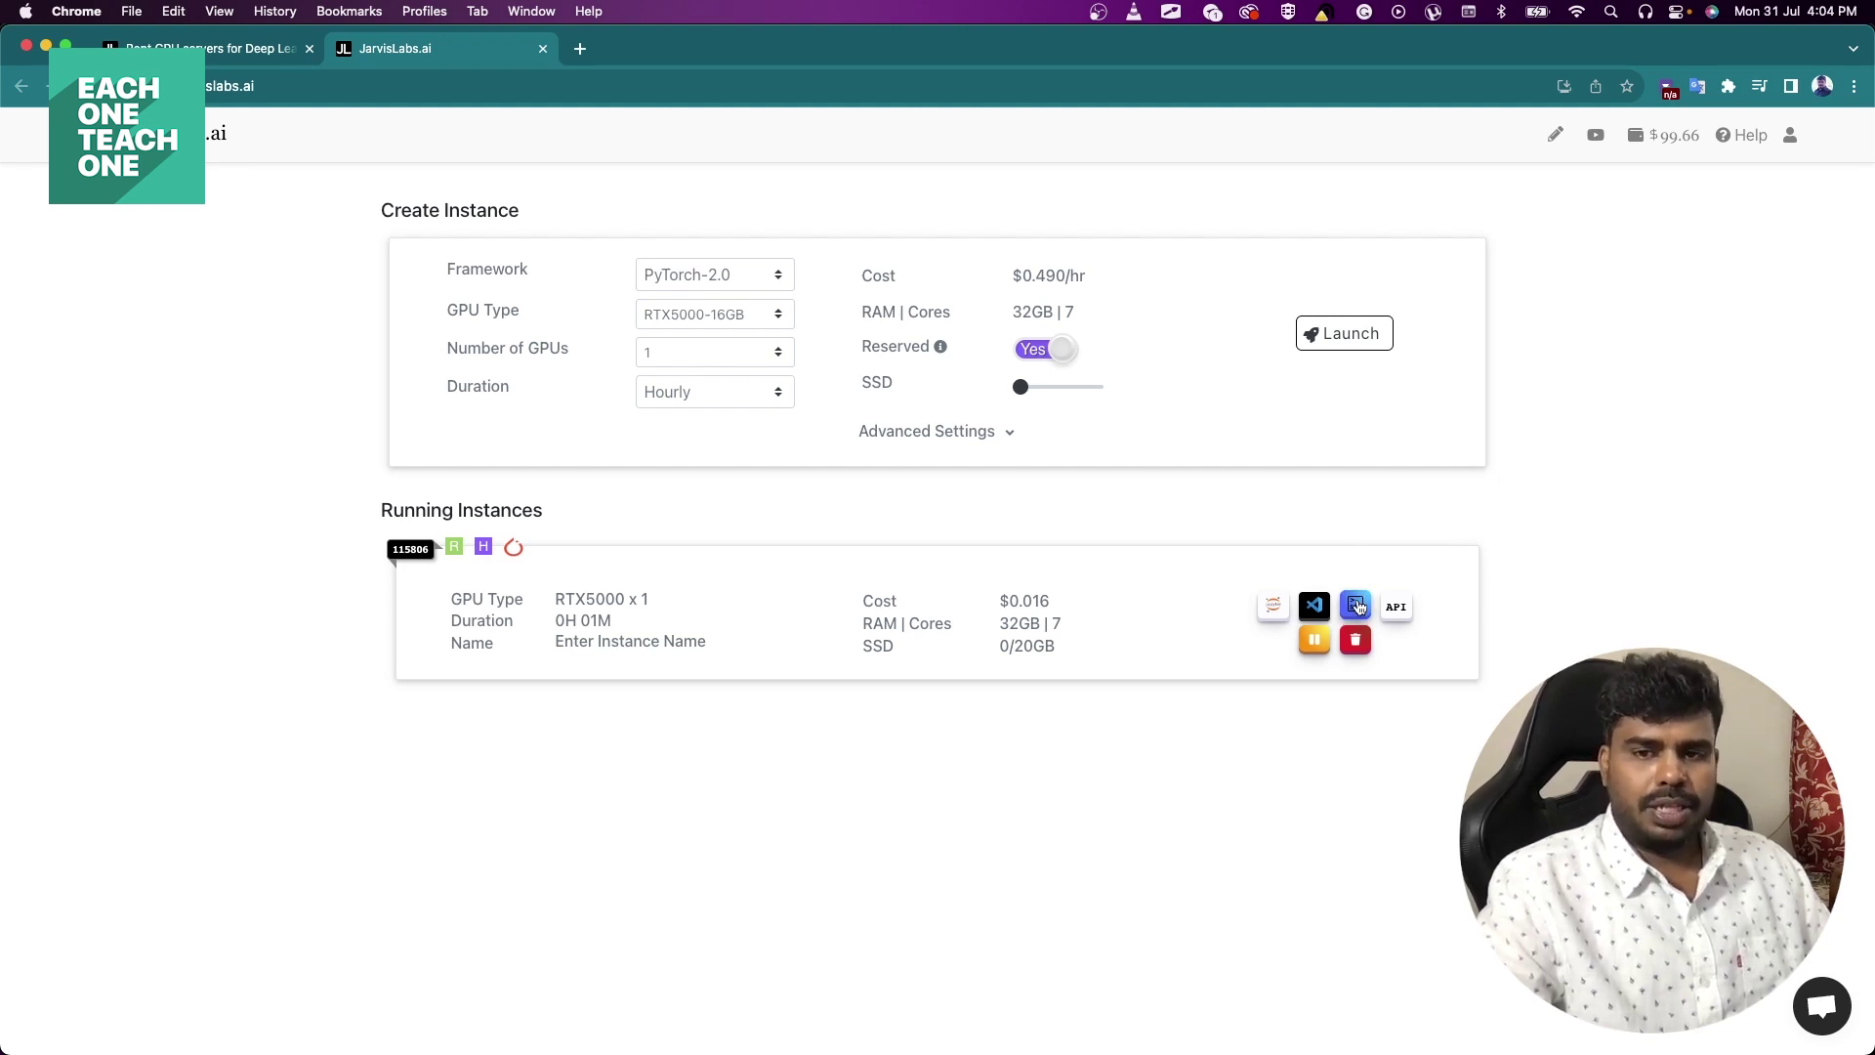
Open the running RTX5000 instance's SSH instructions and switch to the Accessing Instance tab.
left_click(1356, 606)
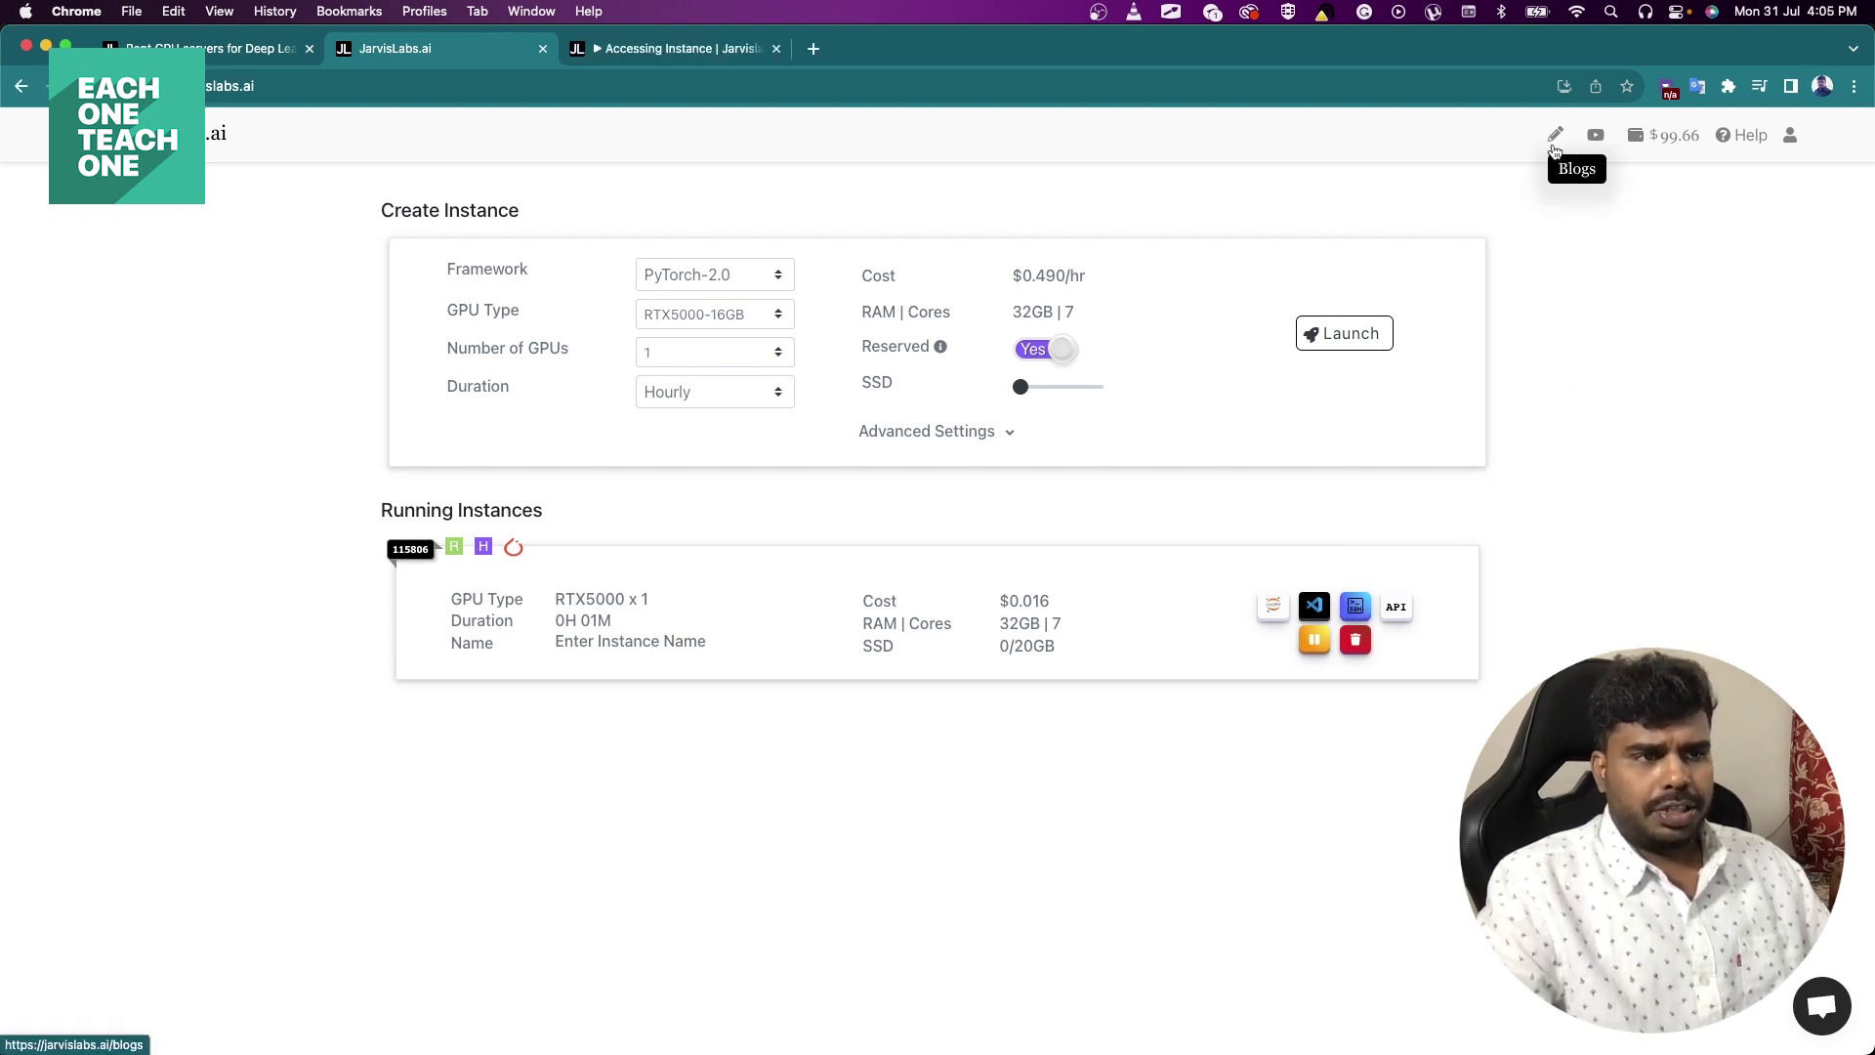
left_click(657, 47)
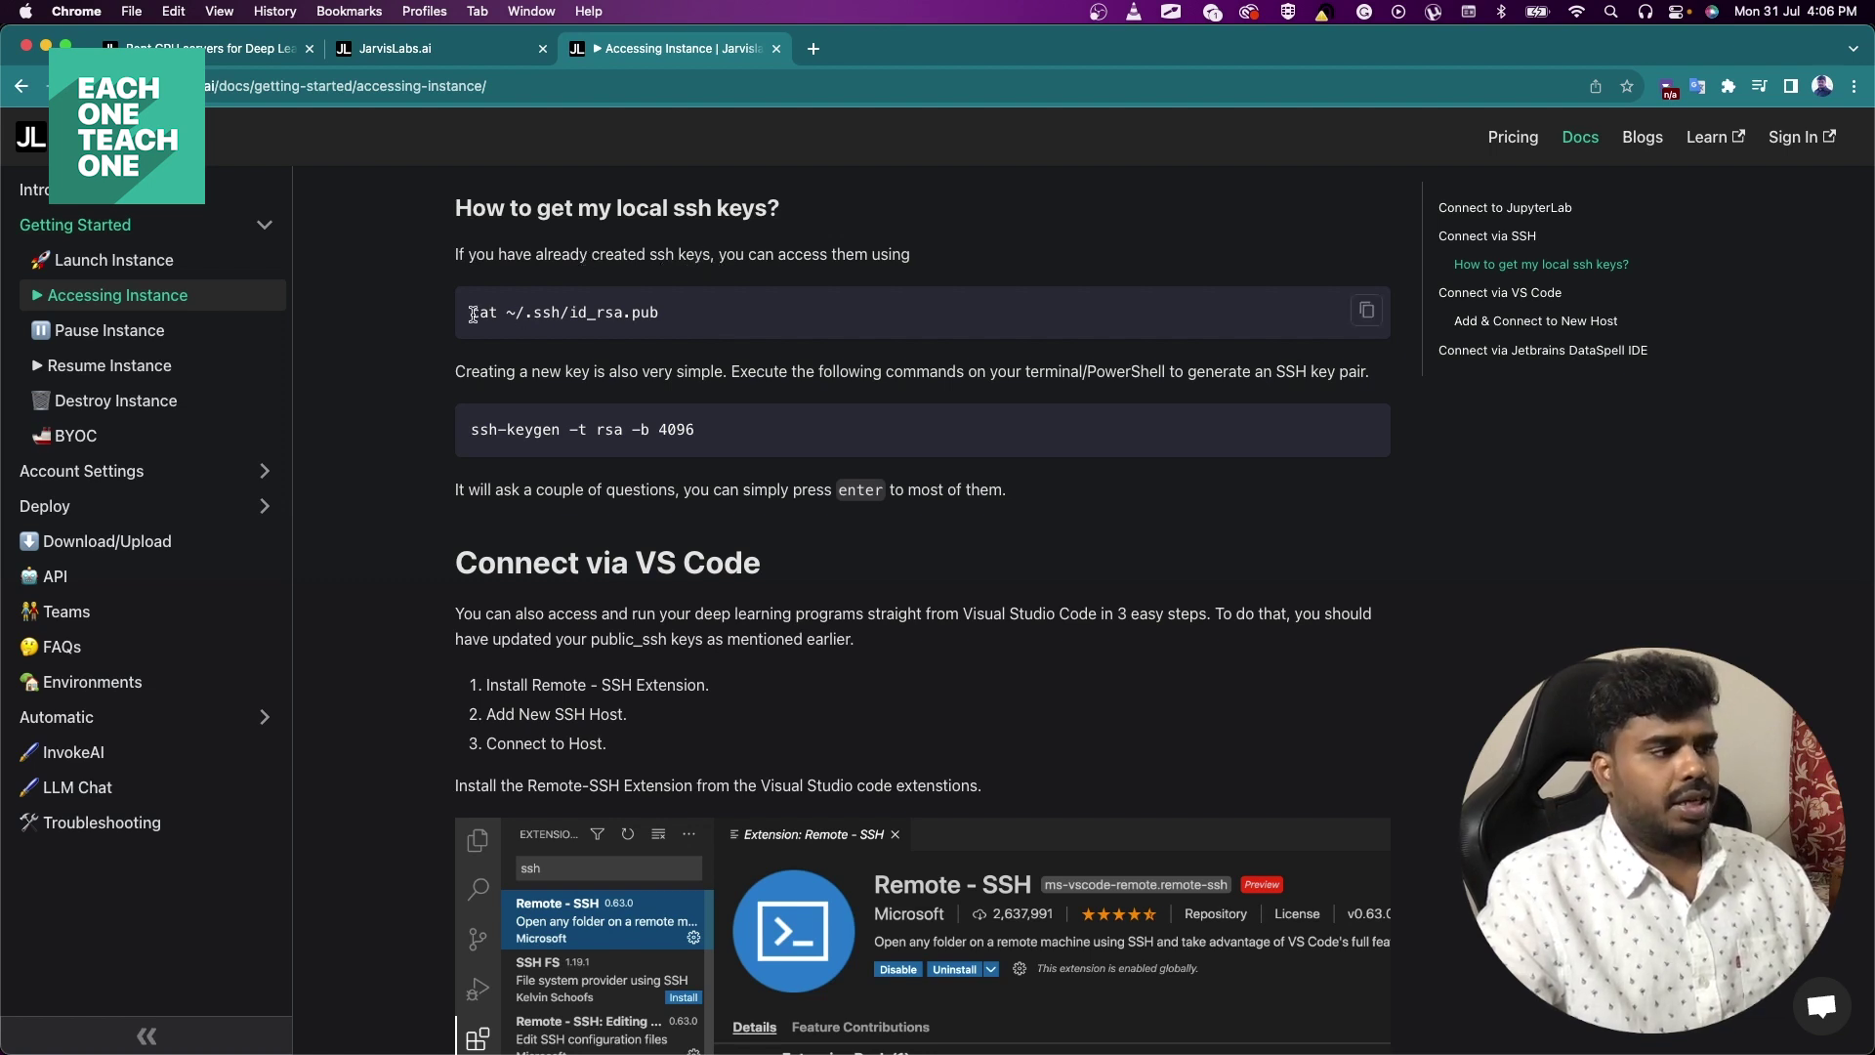
Select the cat ~/.ssh/id_rsa.pub and ssh-keygen commands in the SSH key docs.
left_click_drag(471, 312, 676, 322)
key("super+c")
left_click(677, 322)
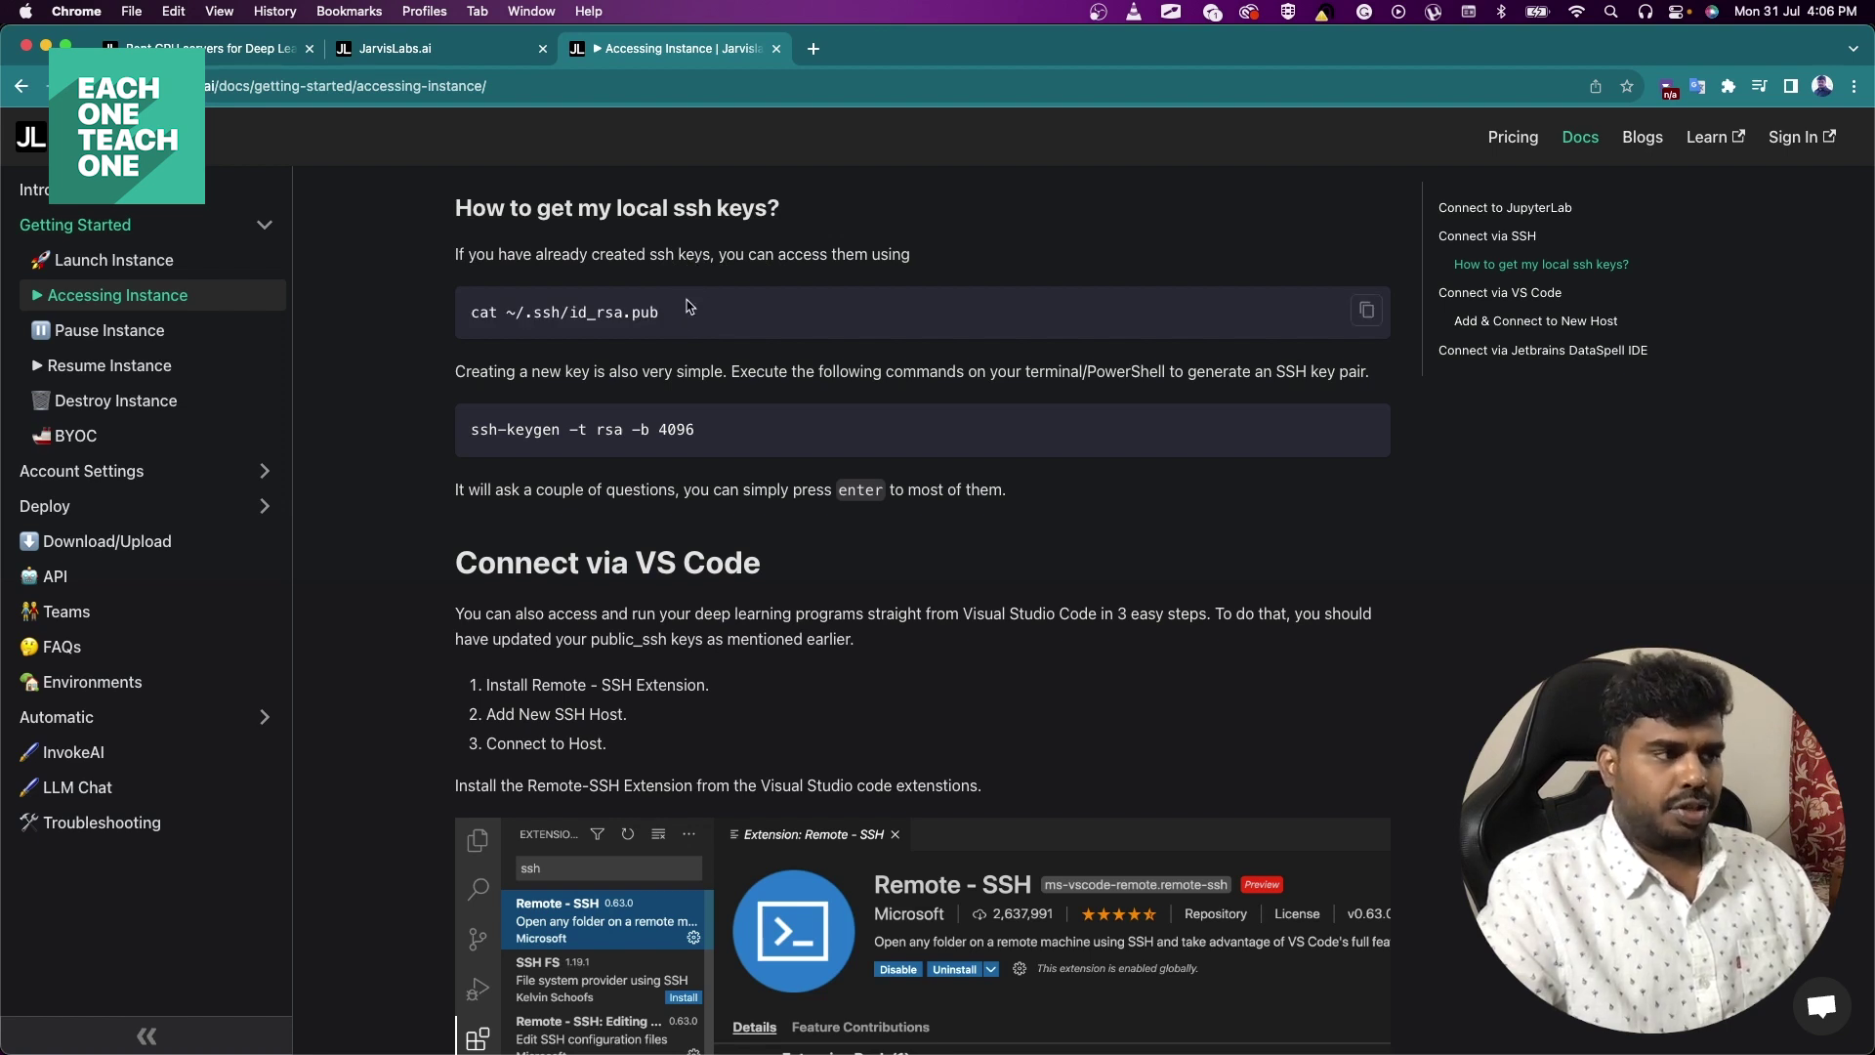
left_click_drag(471, 430, 707, 435)
left_click(707, 434)
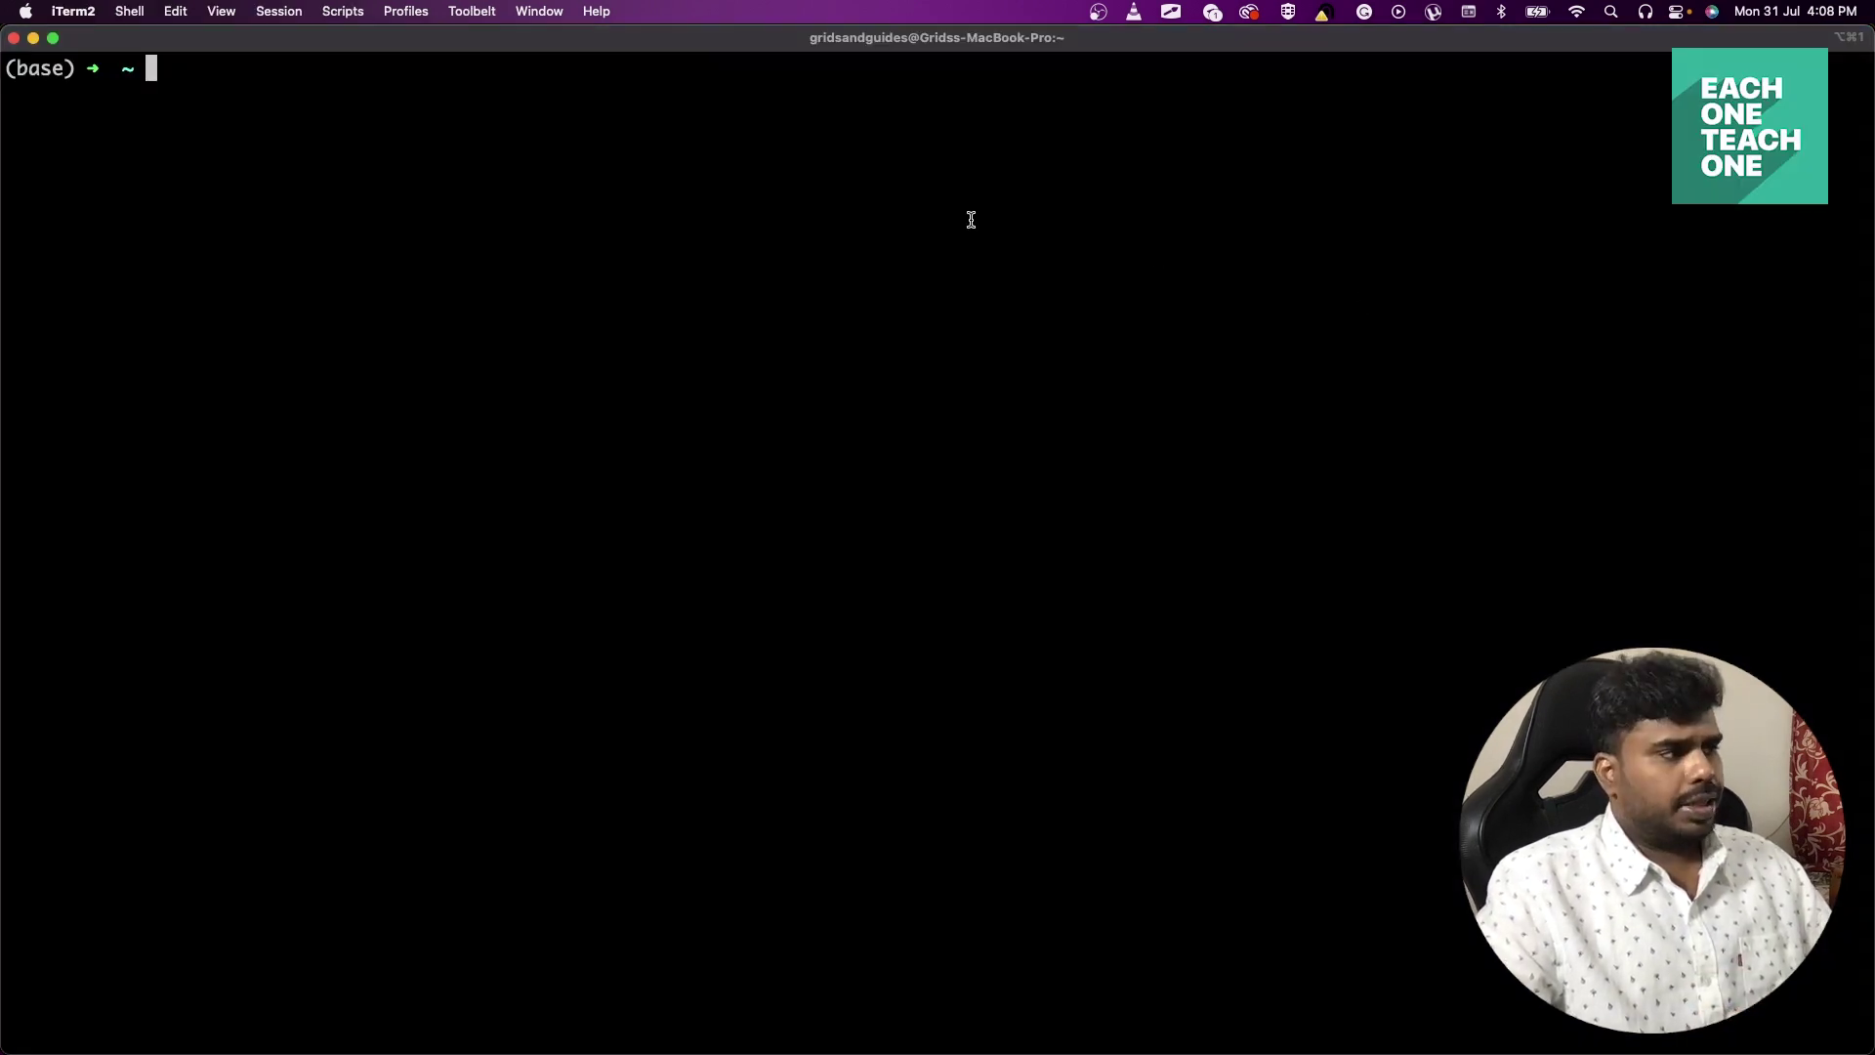
Run cat ~/.ssh/id_rsa.pub in iTerm2, which reports the key file is missing.
key("super+v")
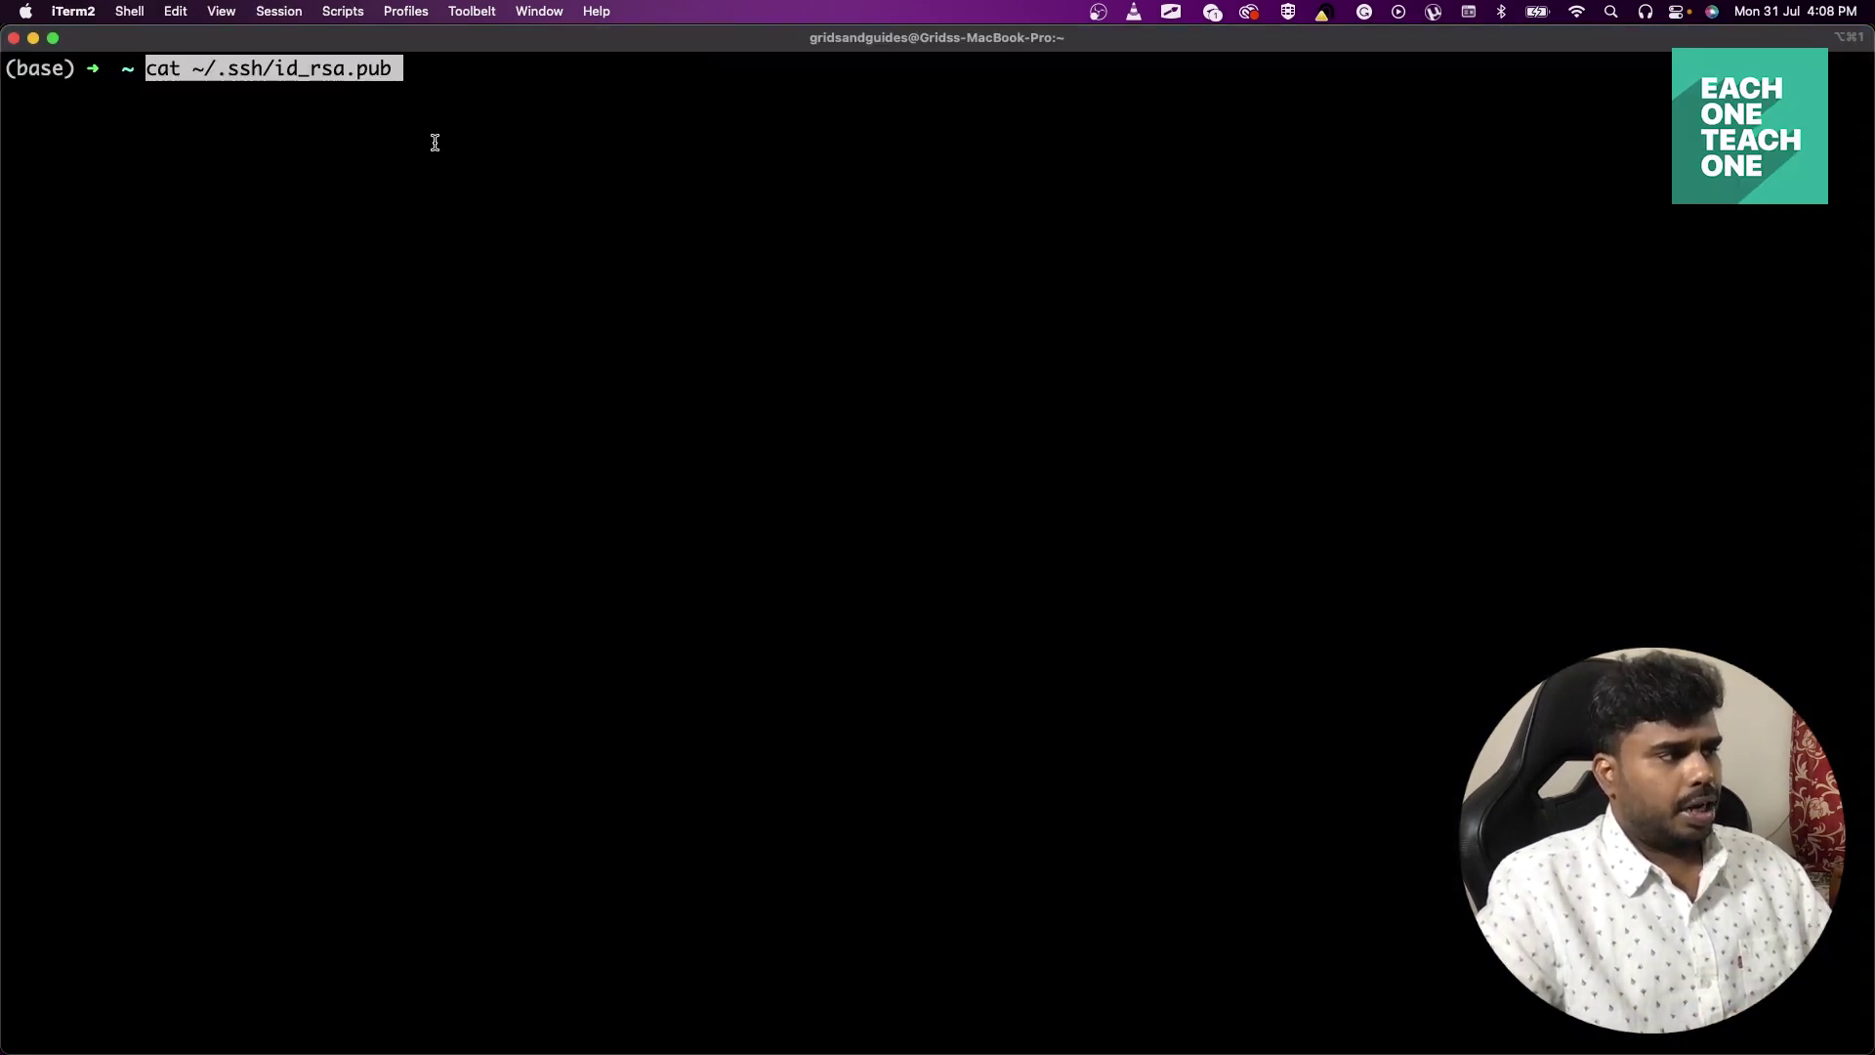
key("Return")
left_click_drag(524, 95, 766, 95)
left_click(701, 95)
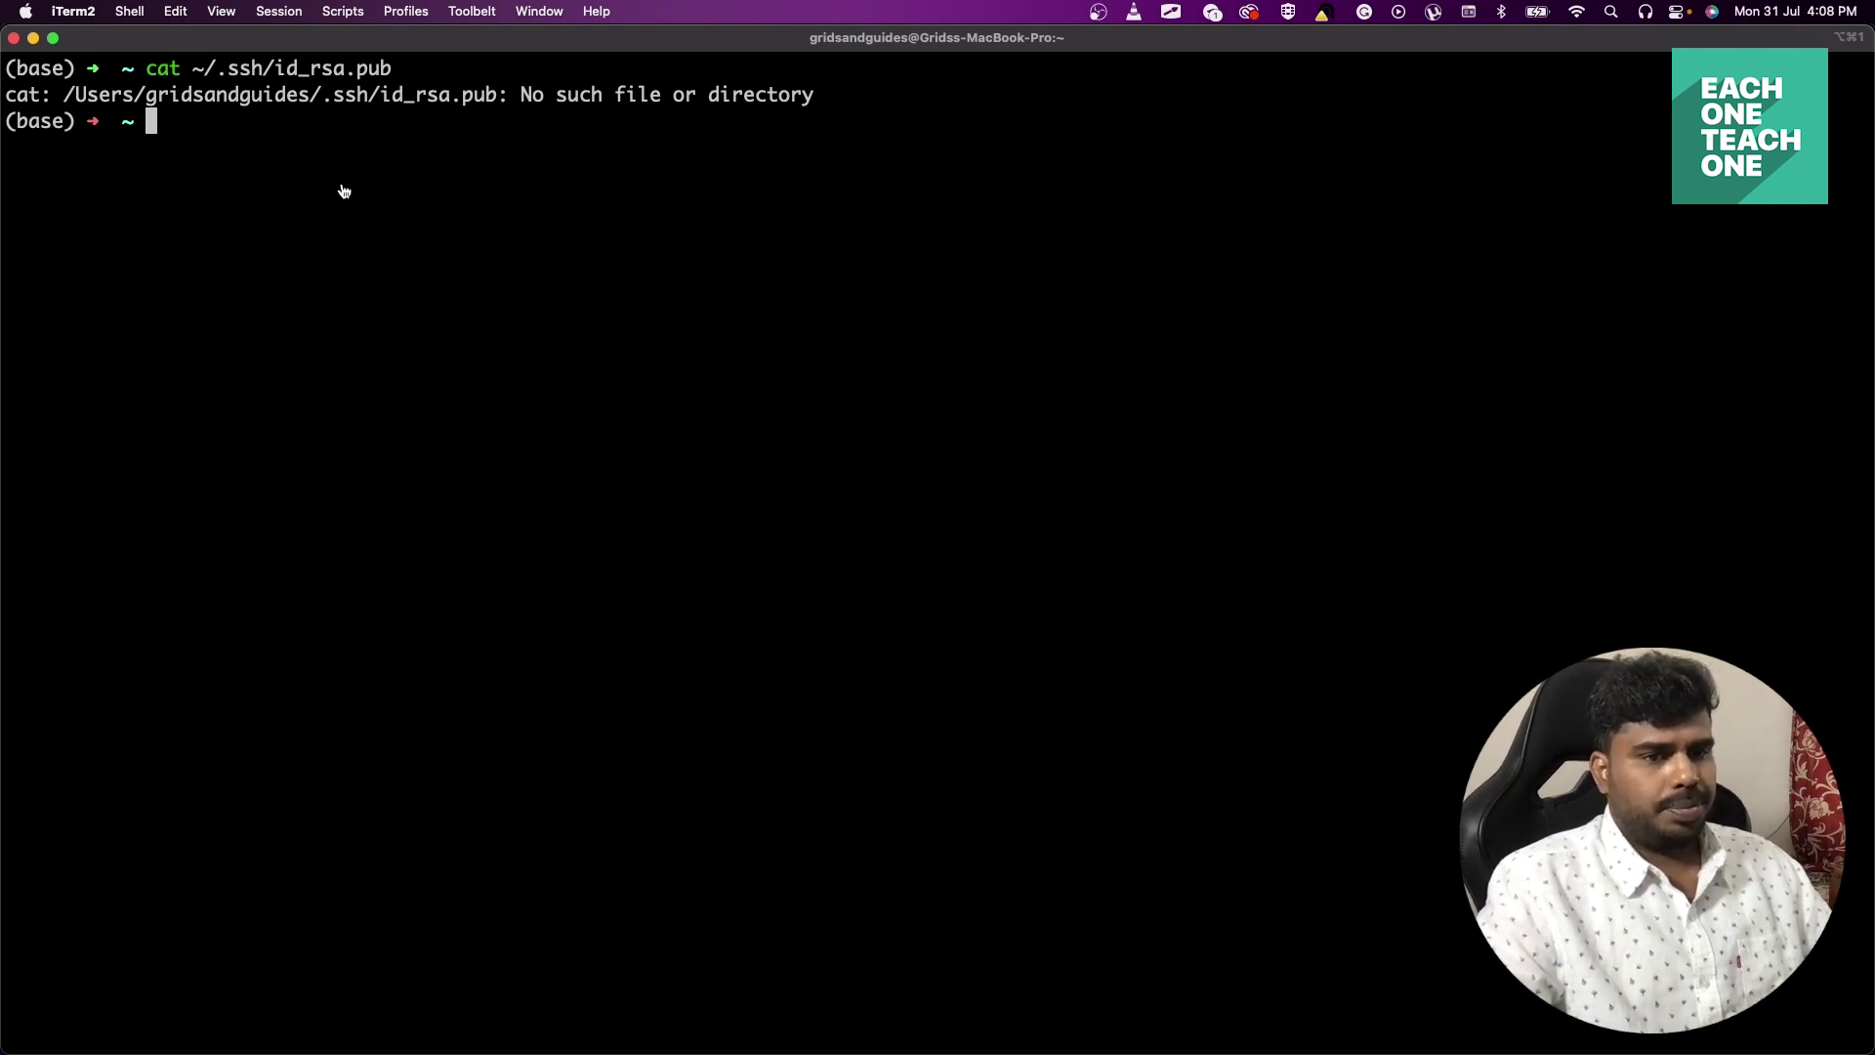
Copy the ssh-keygen command from the docs and run it in iTerm2.
key("super+Tab")
left_click(486, 430)
left_click_drag(470, 429, 699, 437)
key("super+c")
left_click(698, 436)
key("super+Tab")
key("super+v")
key("Return")
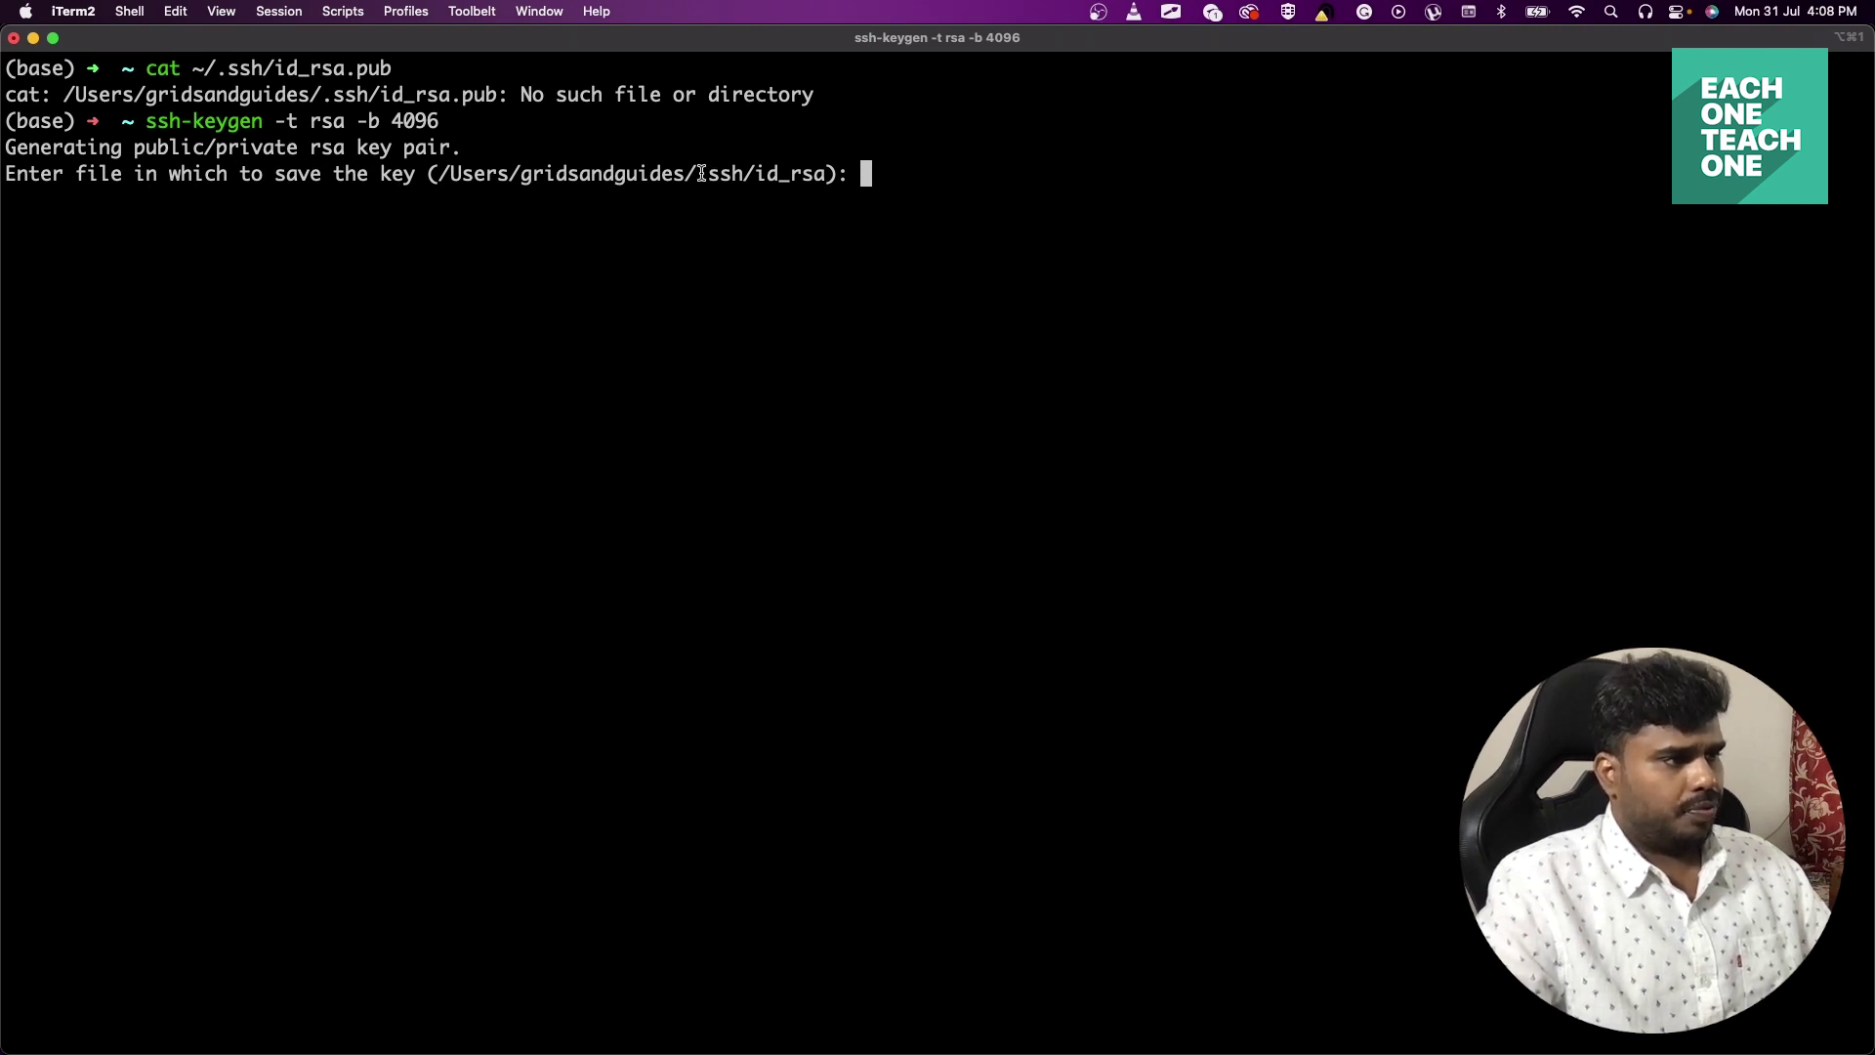
Keep the default key location, overwrite the existing key, and leave the passphrase empty.
key("Return")
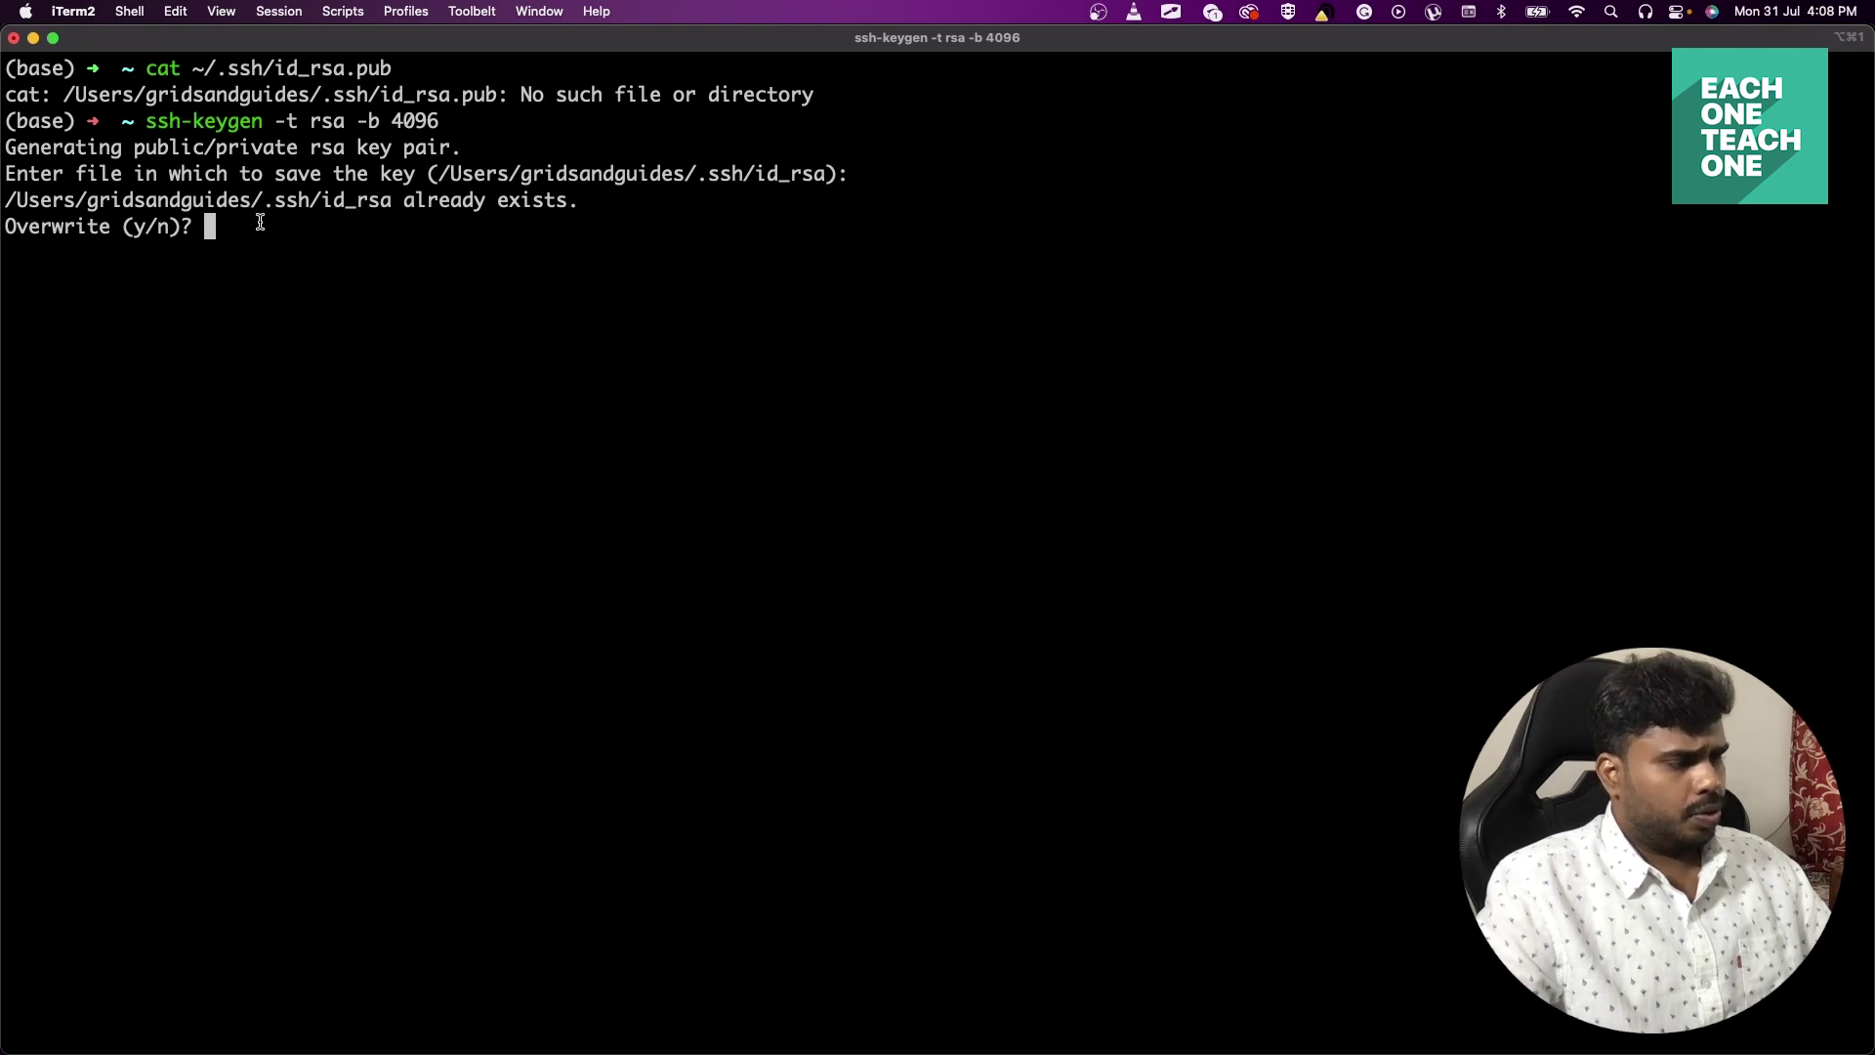
type("y")
key("Return")
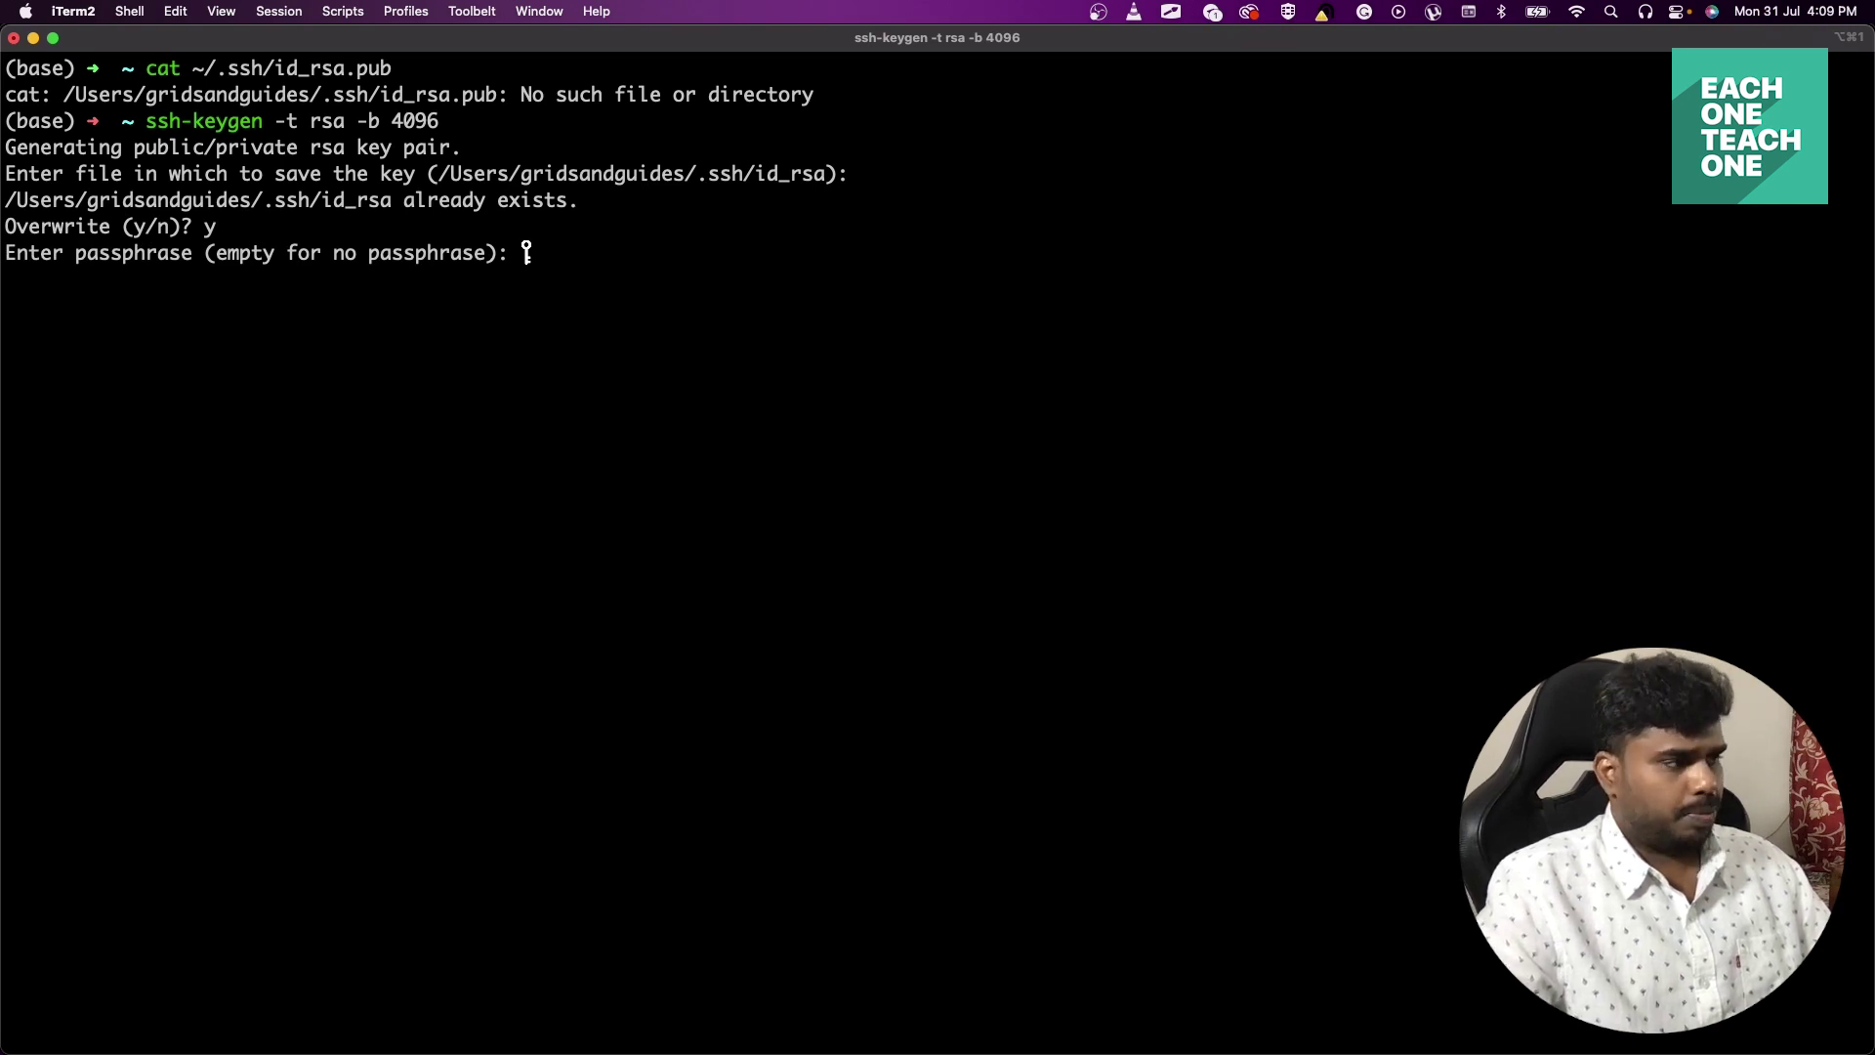
key("Return")
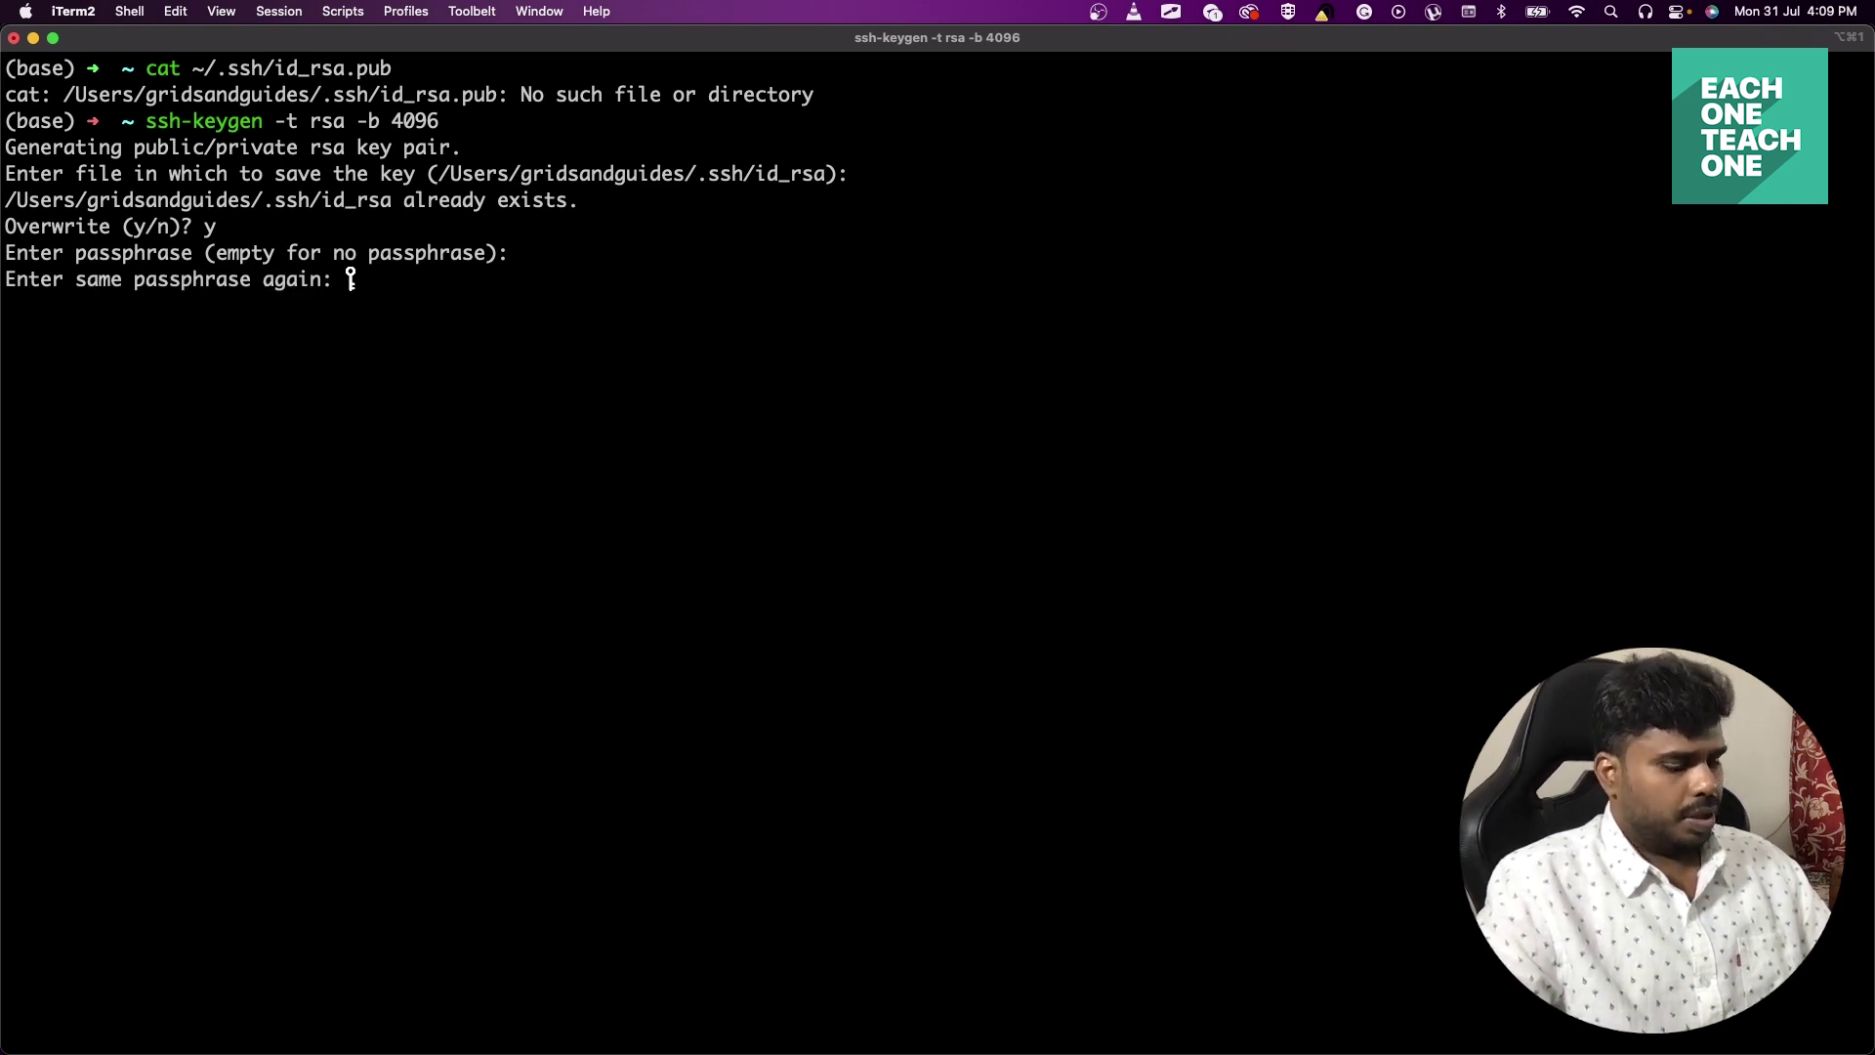
key("Return")
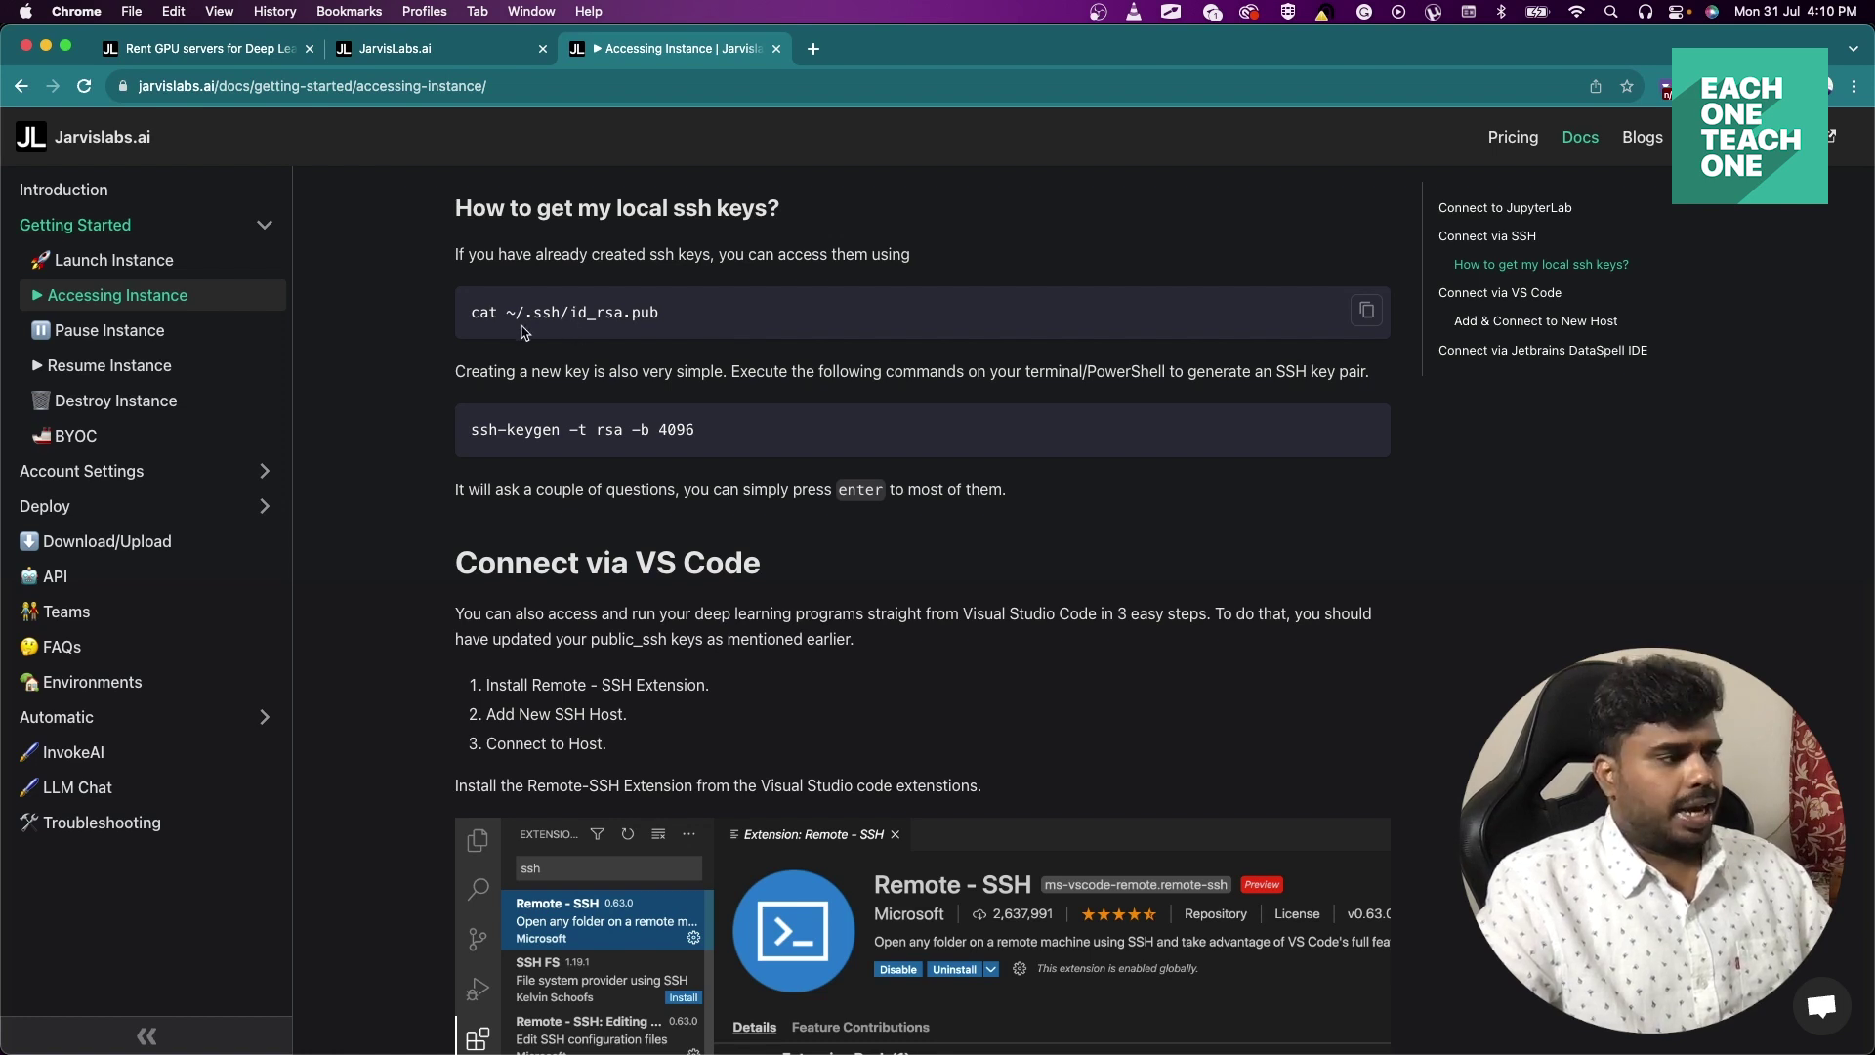
Copy the cat ~/.ssh/id_rsa.pub command from the docs again for the terminal.
left_click_drag(471, 312, 671, 317)
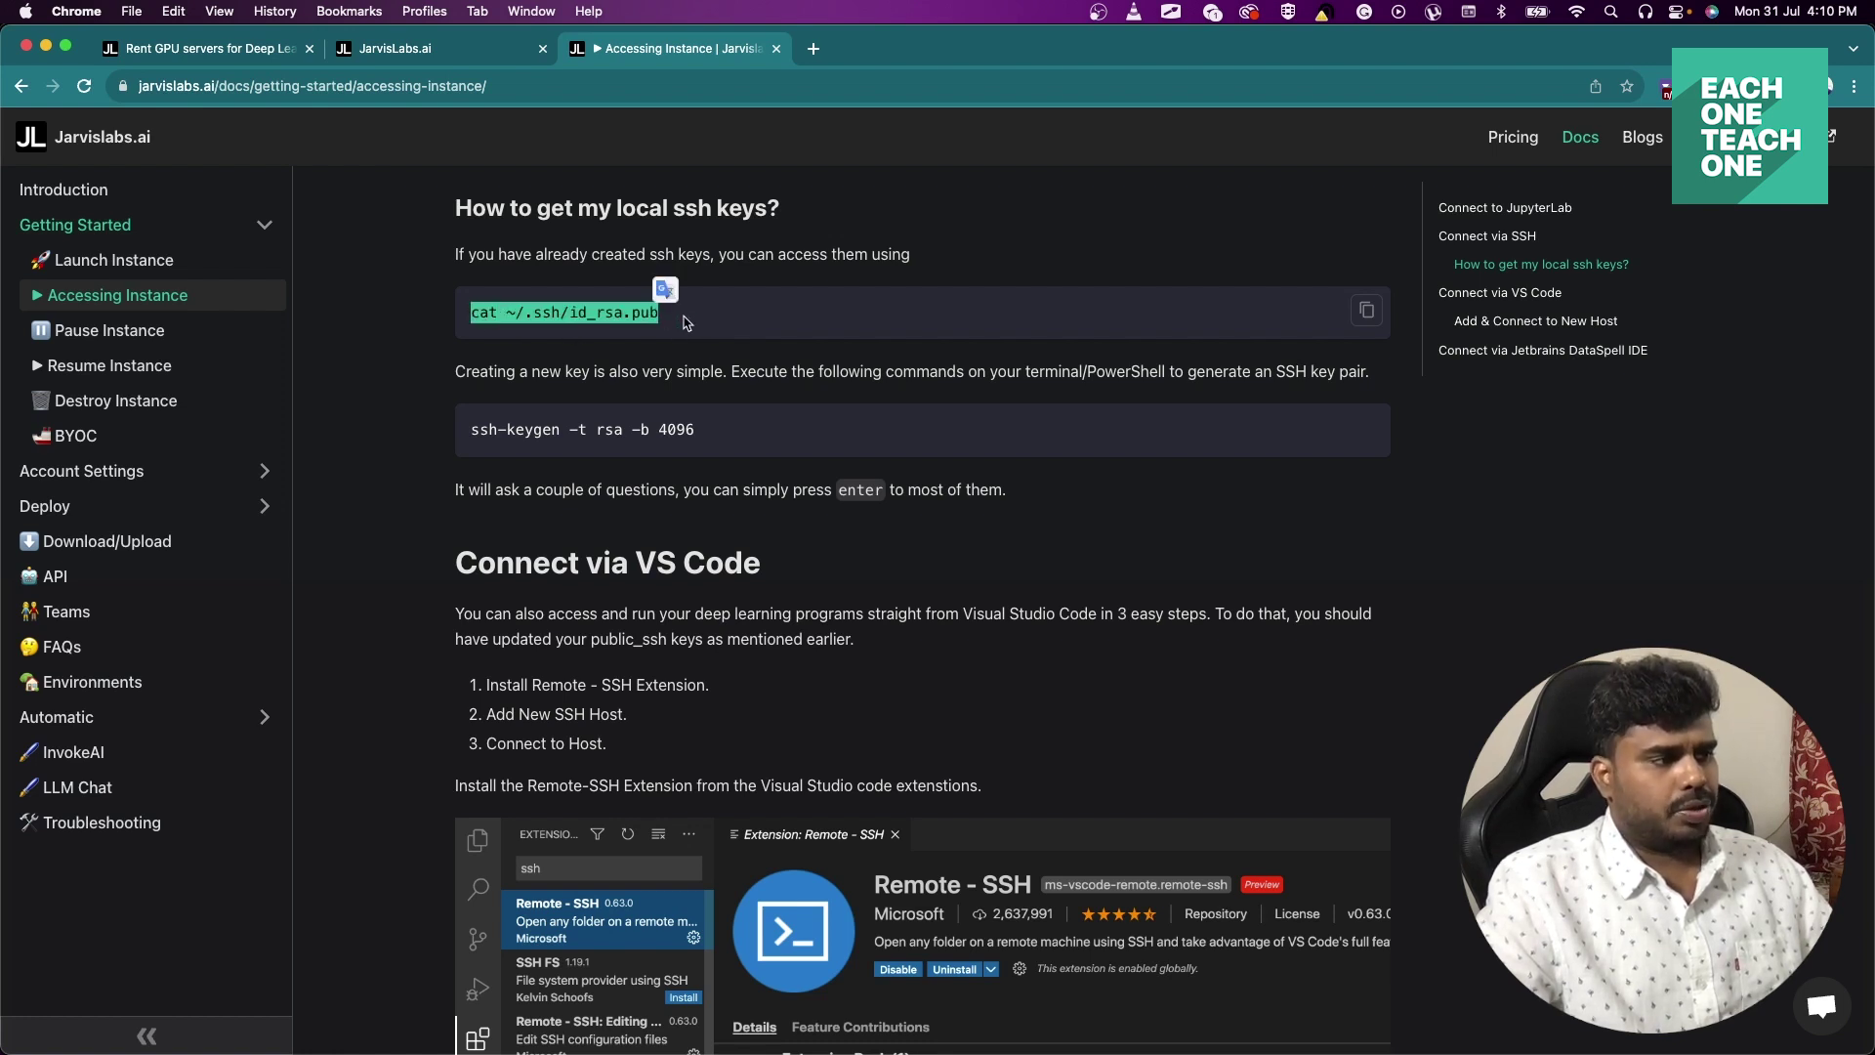
left_click(686, 323)
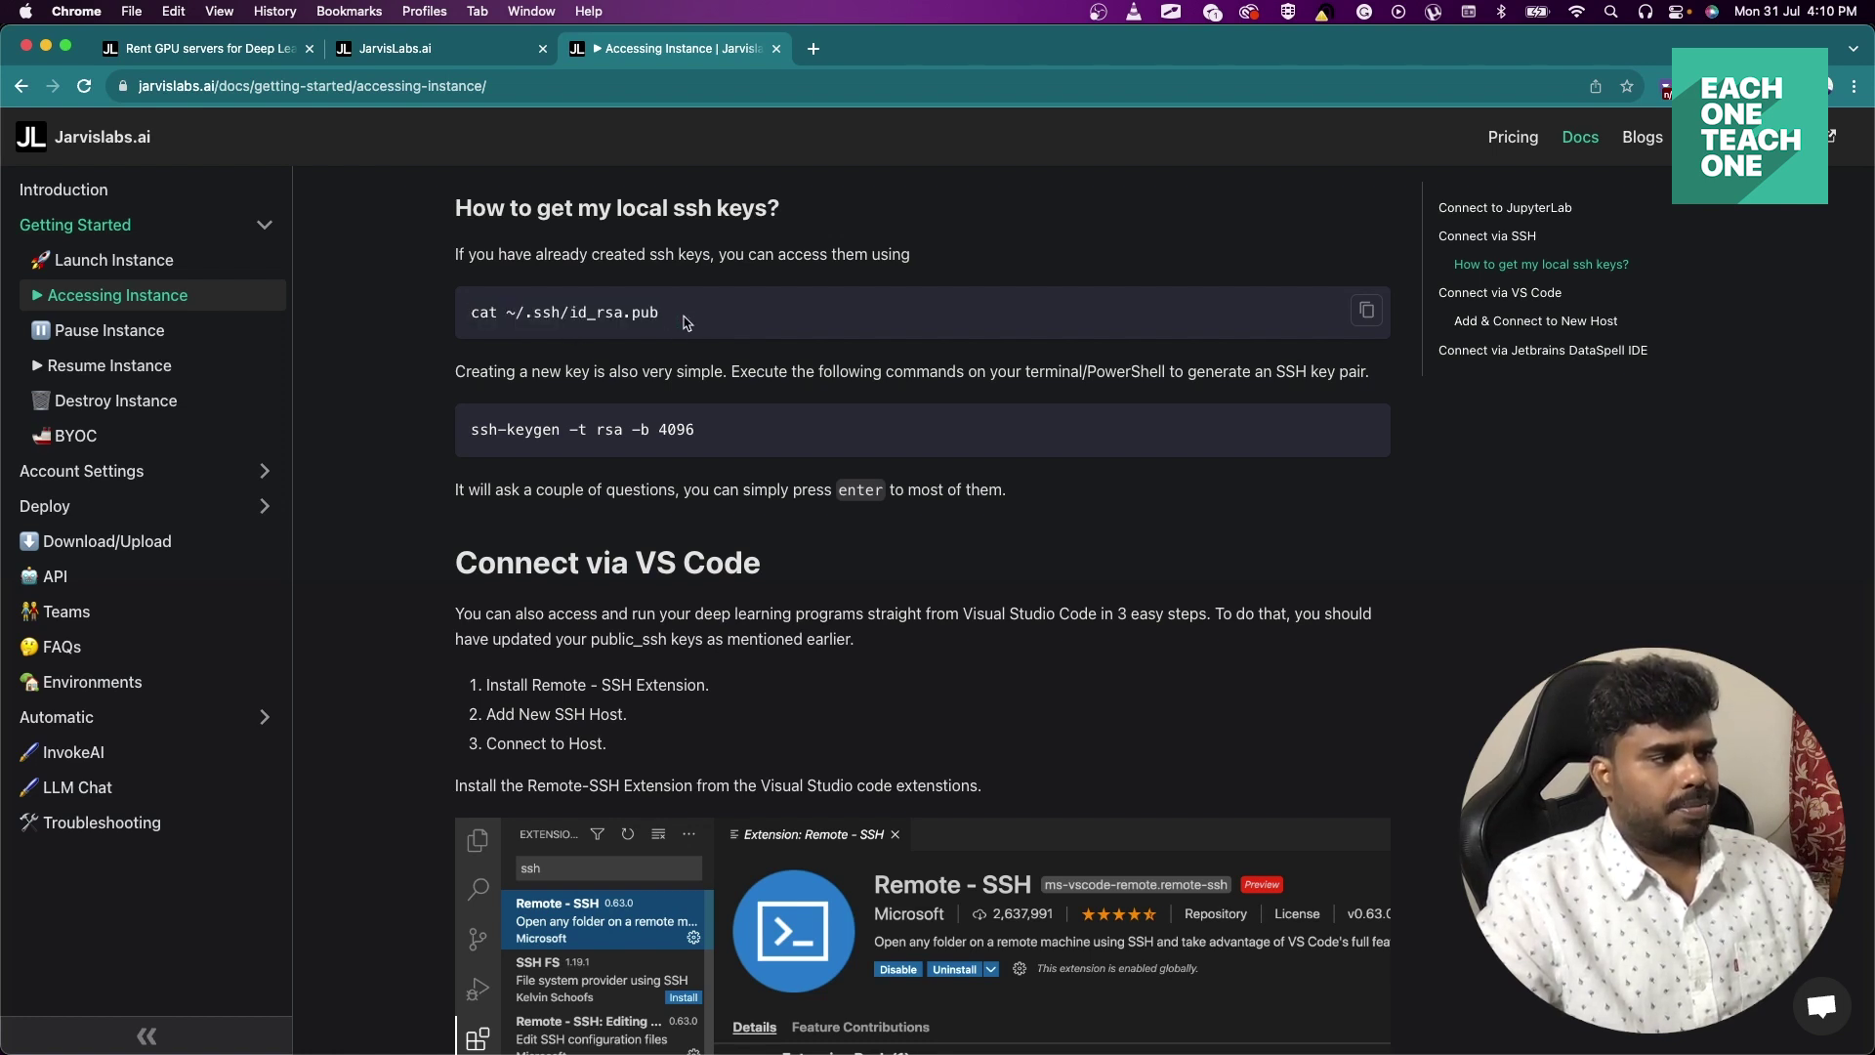
key("super+Tab")
Paste and run cat ~/.ssh/id_rsa.pub to print the ssh-rsa public key, then return to Chrome.
key("super+v")
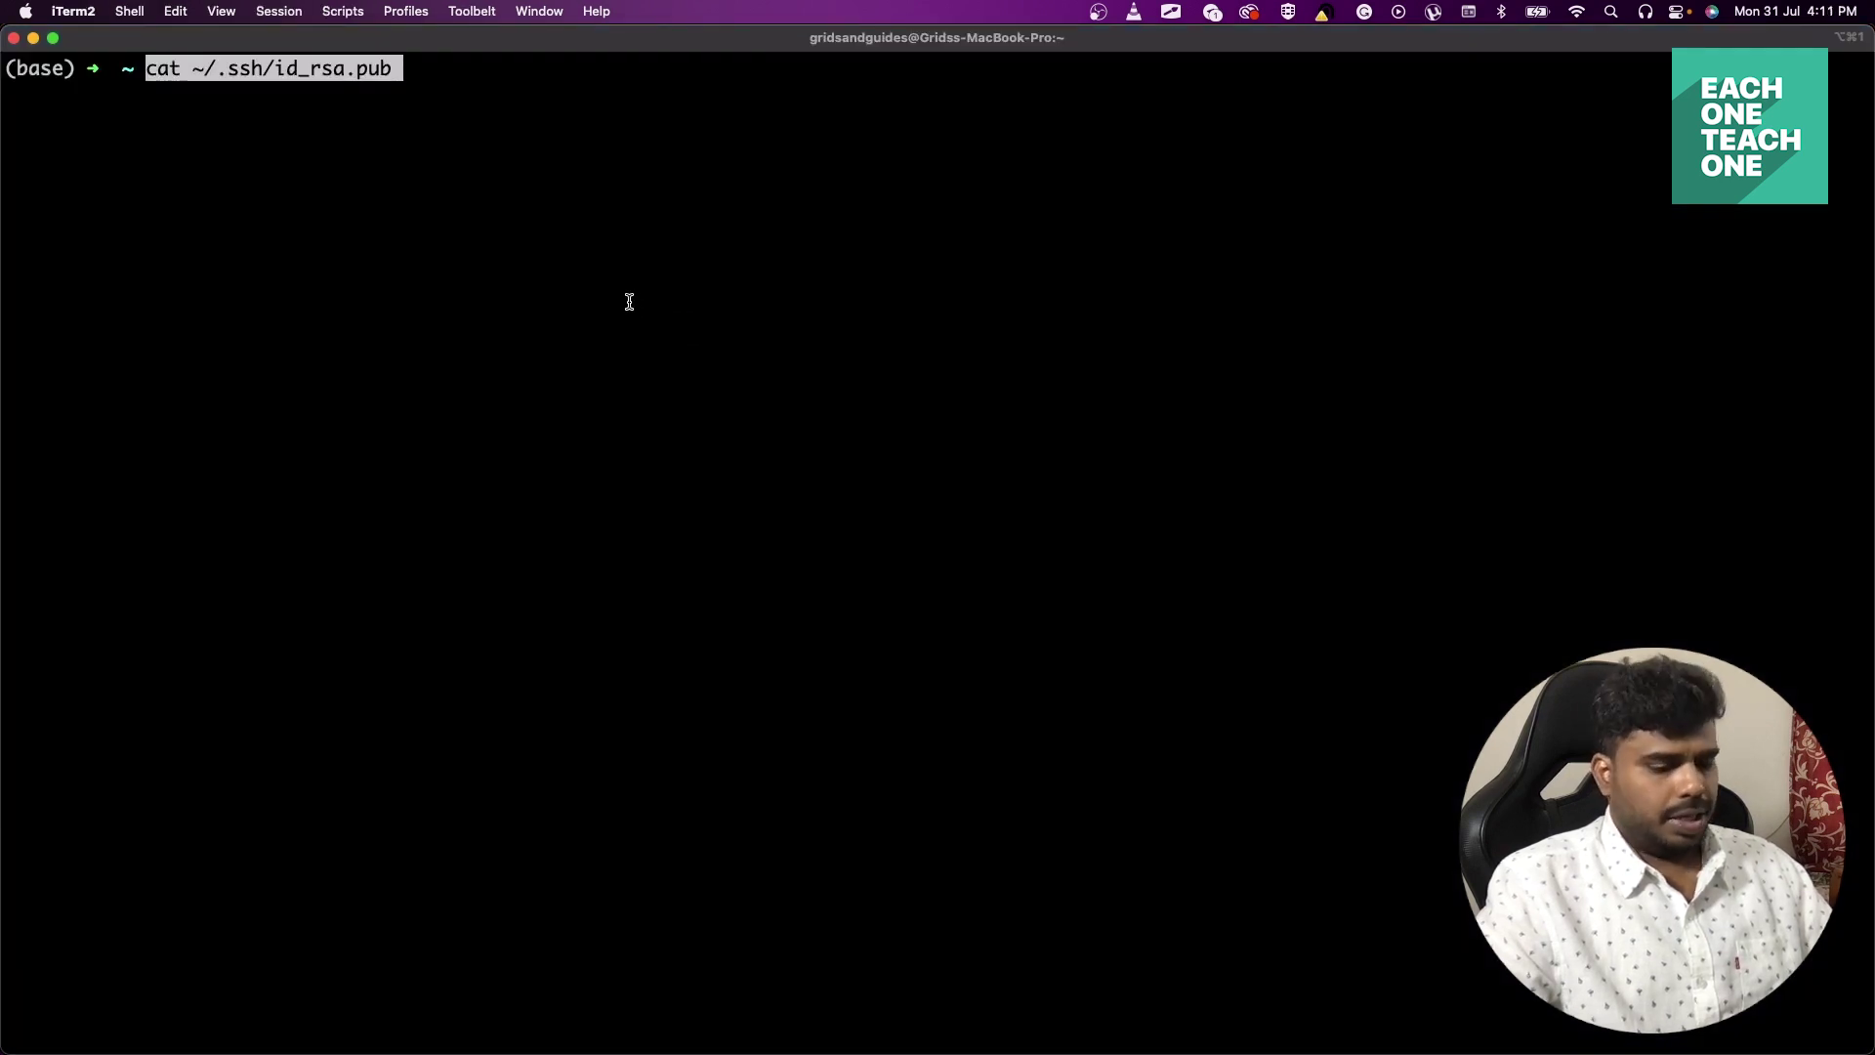
key("Return")
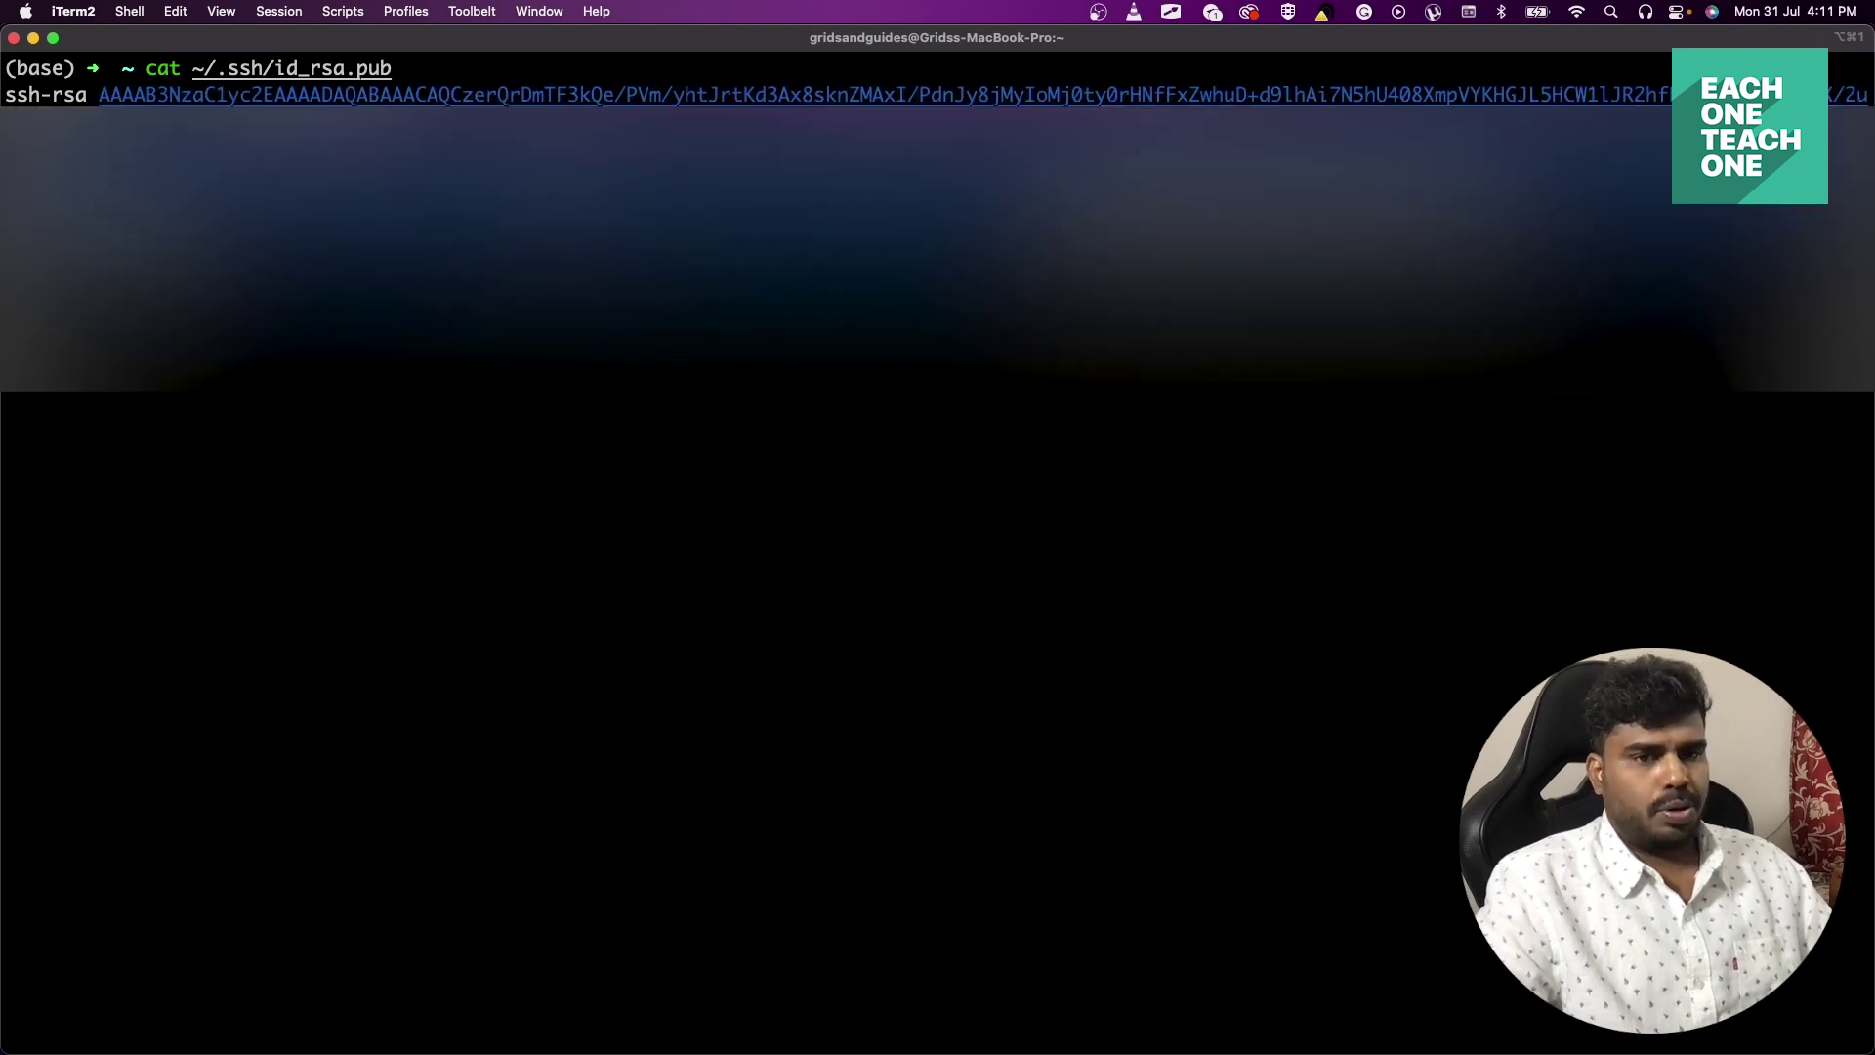
key("super+Tab")
On the API Keys page, add the pasted public key as a new SSH key titled LLMA2.
left_click(452, 59)
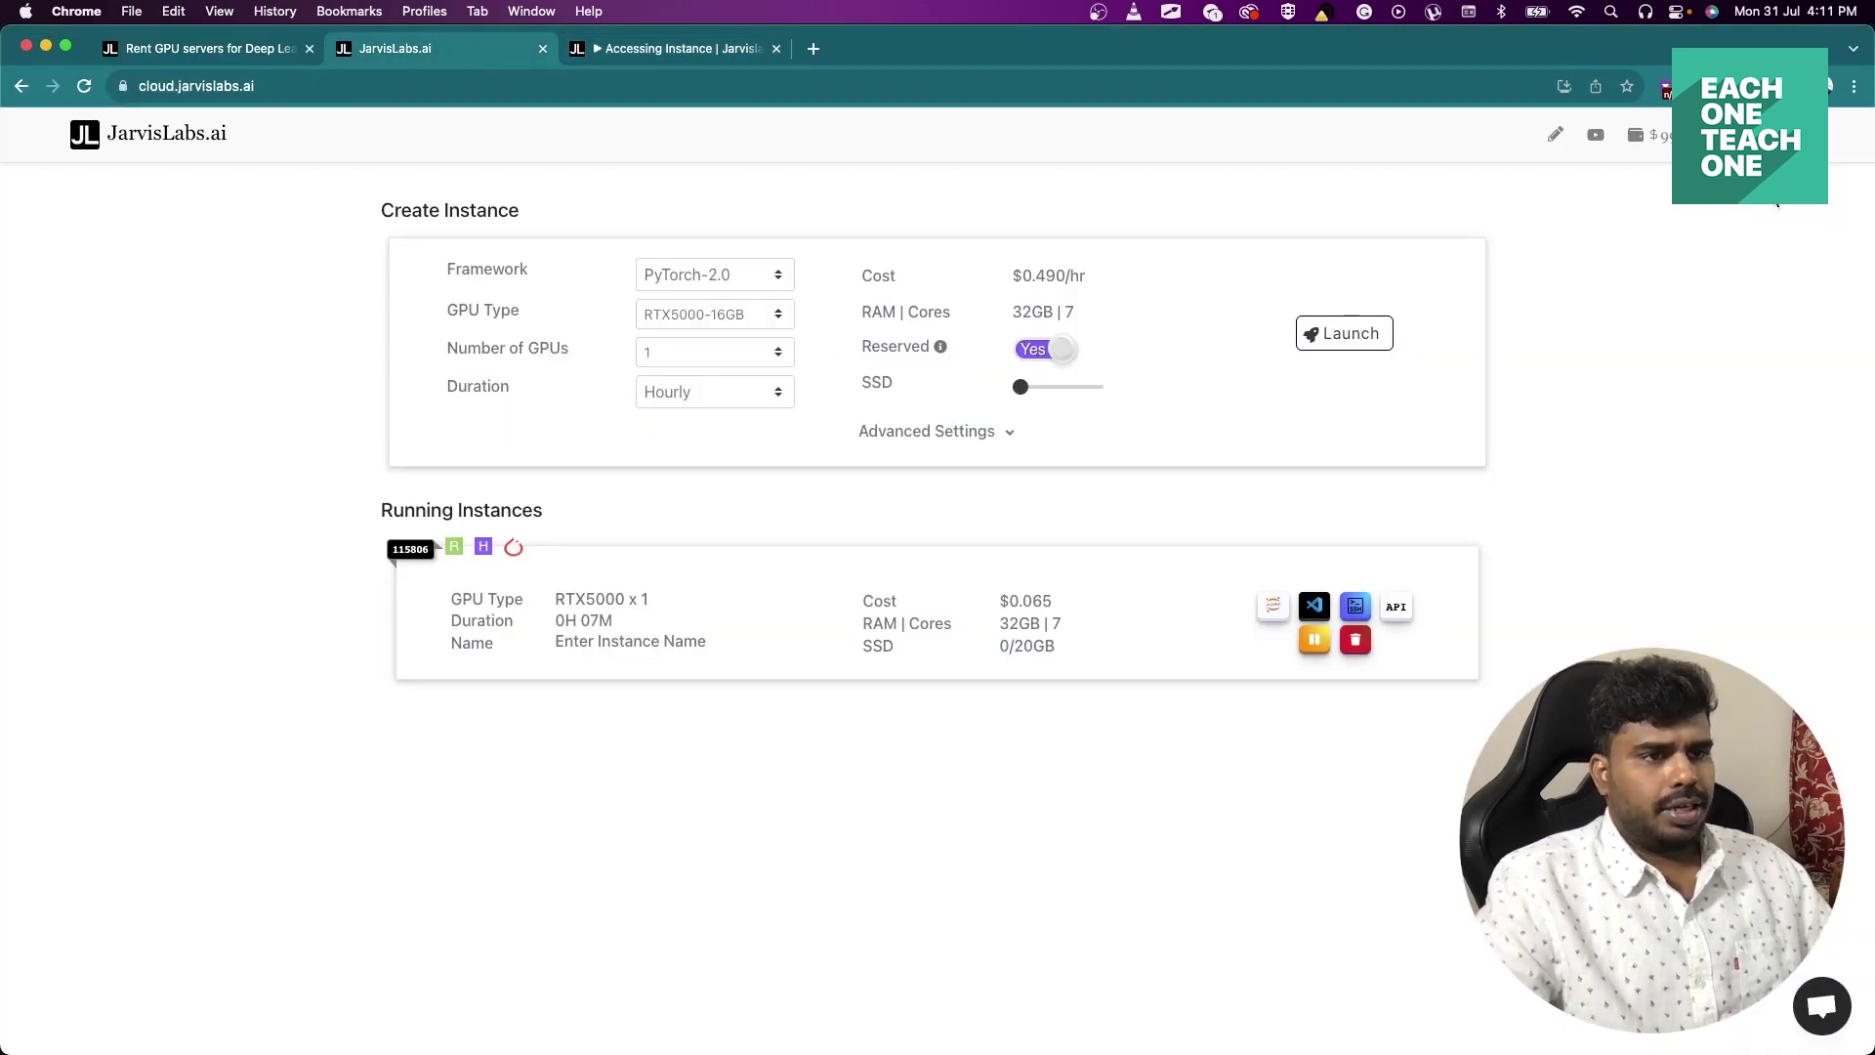
left_click(1816, 134)
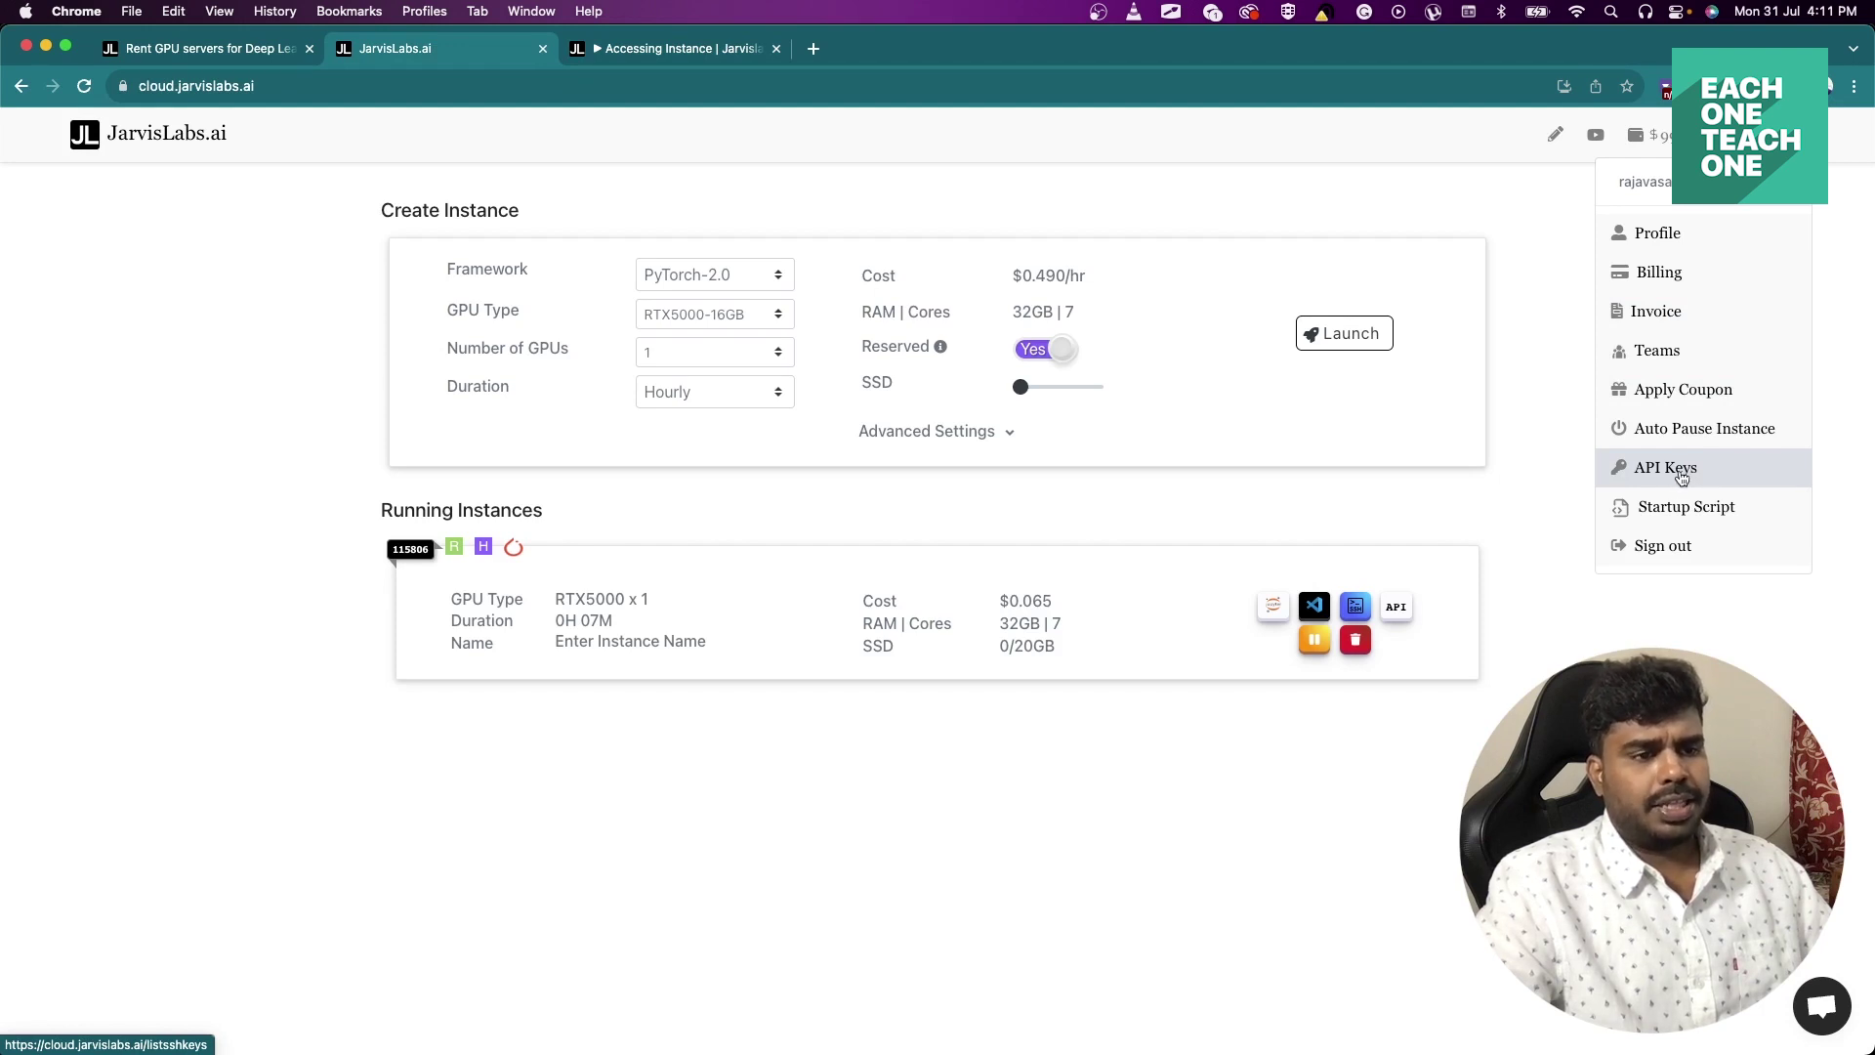
left_click(1681, 469)
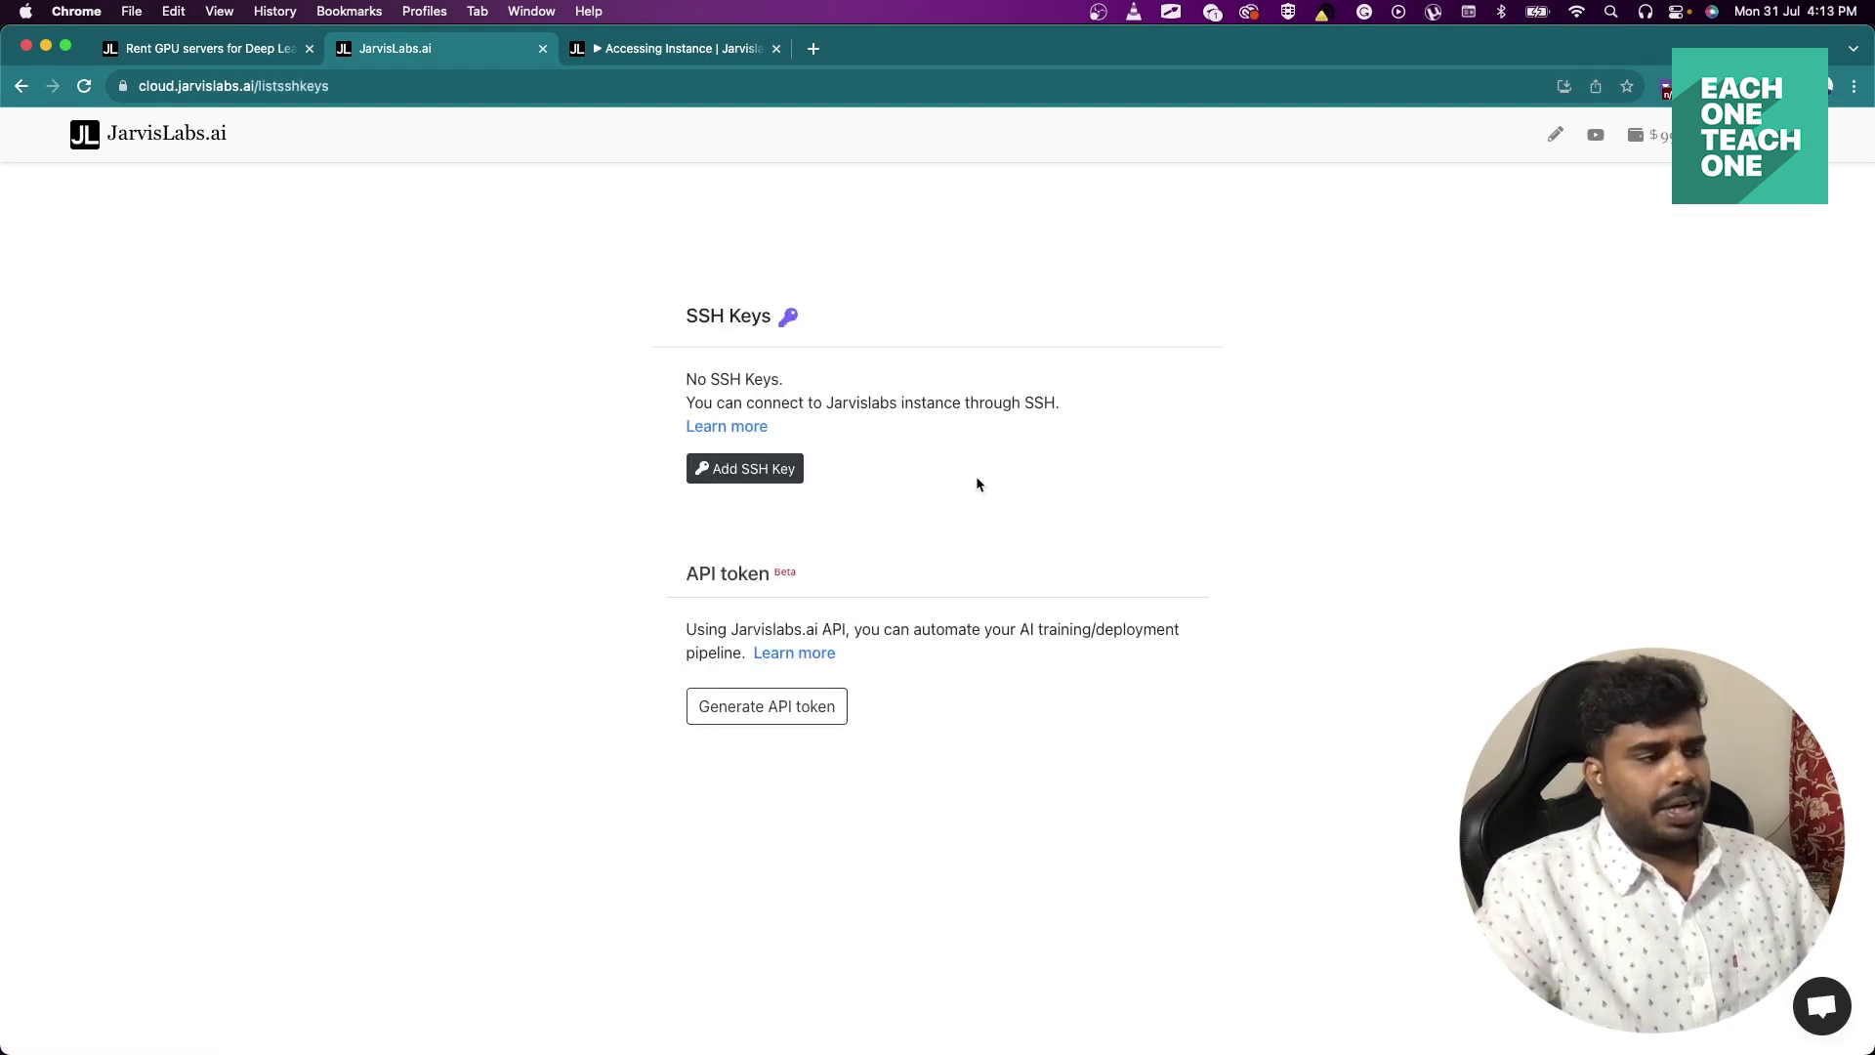
left_click(768, 478)
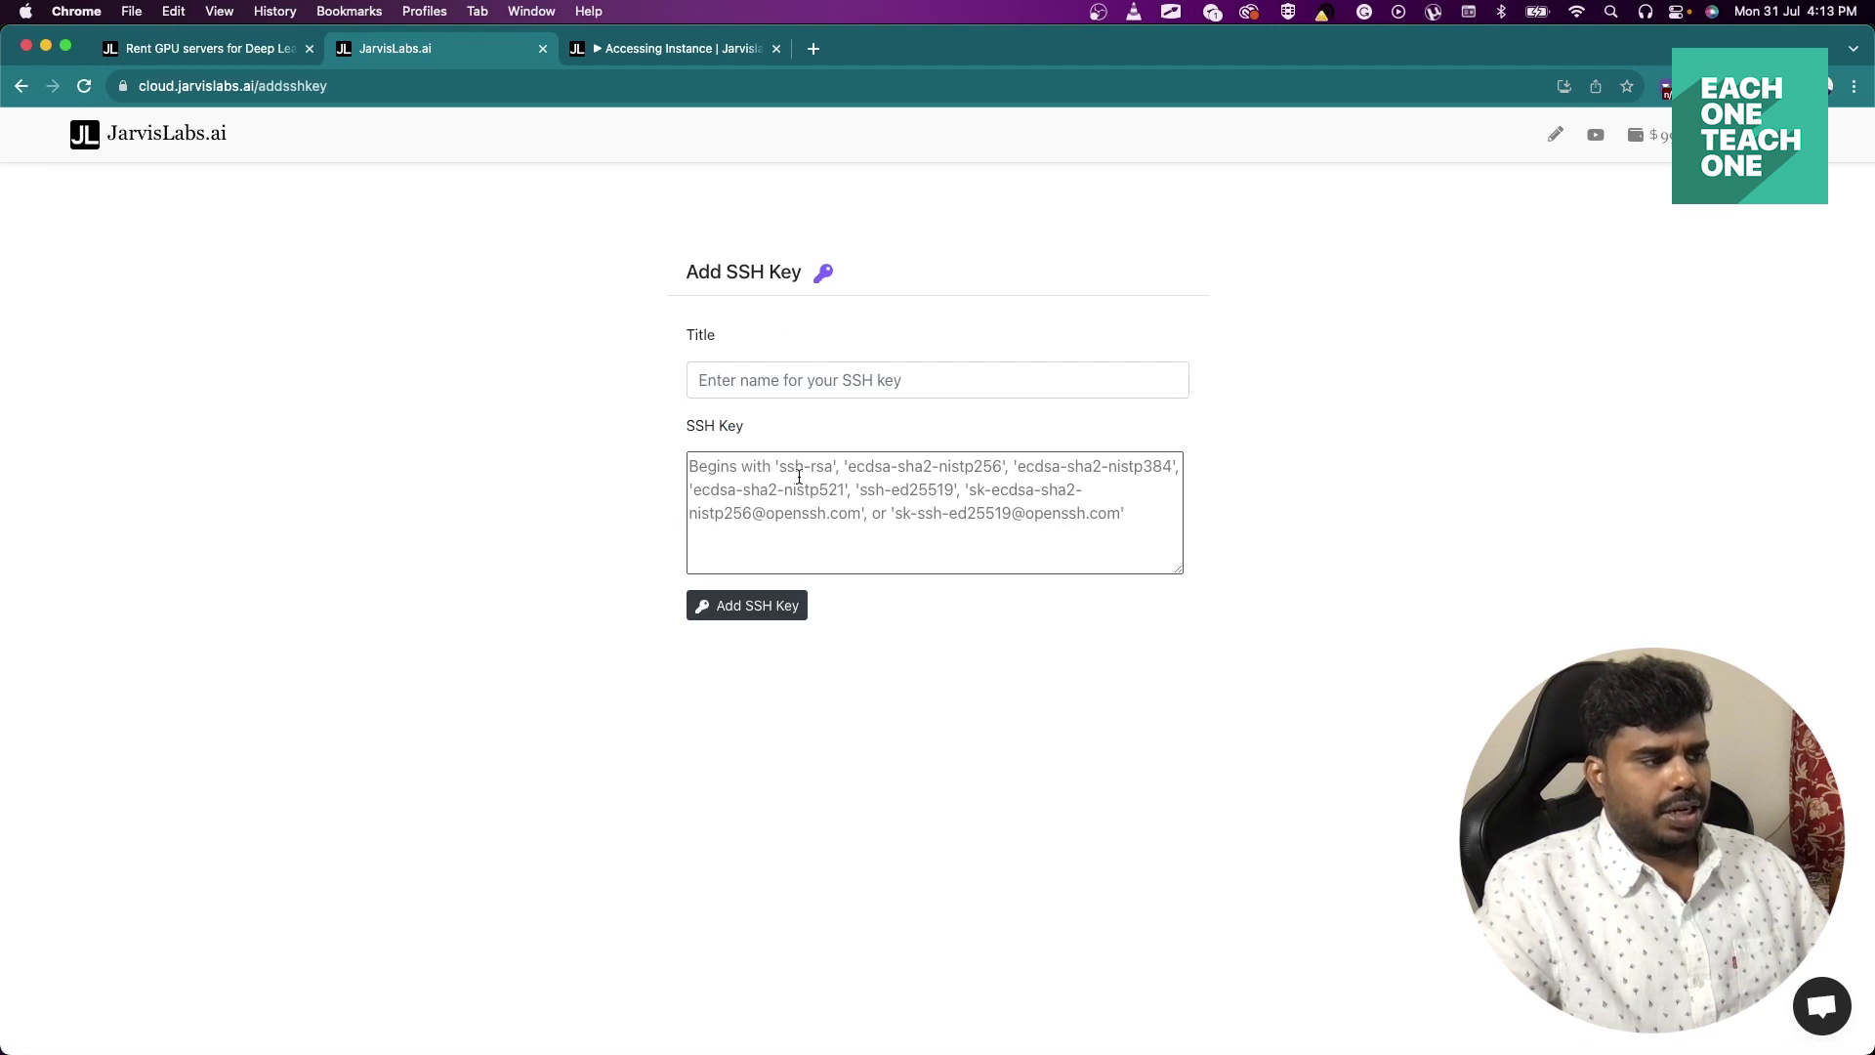
key("super+v")
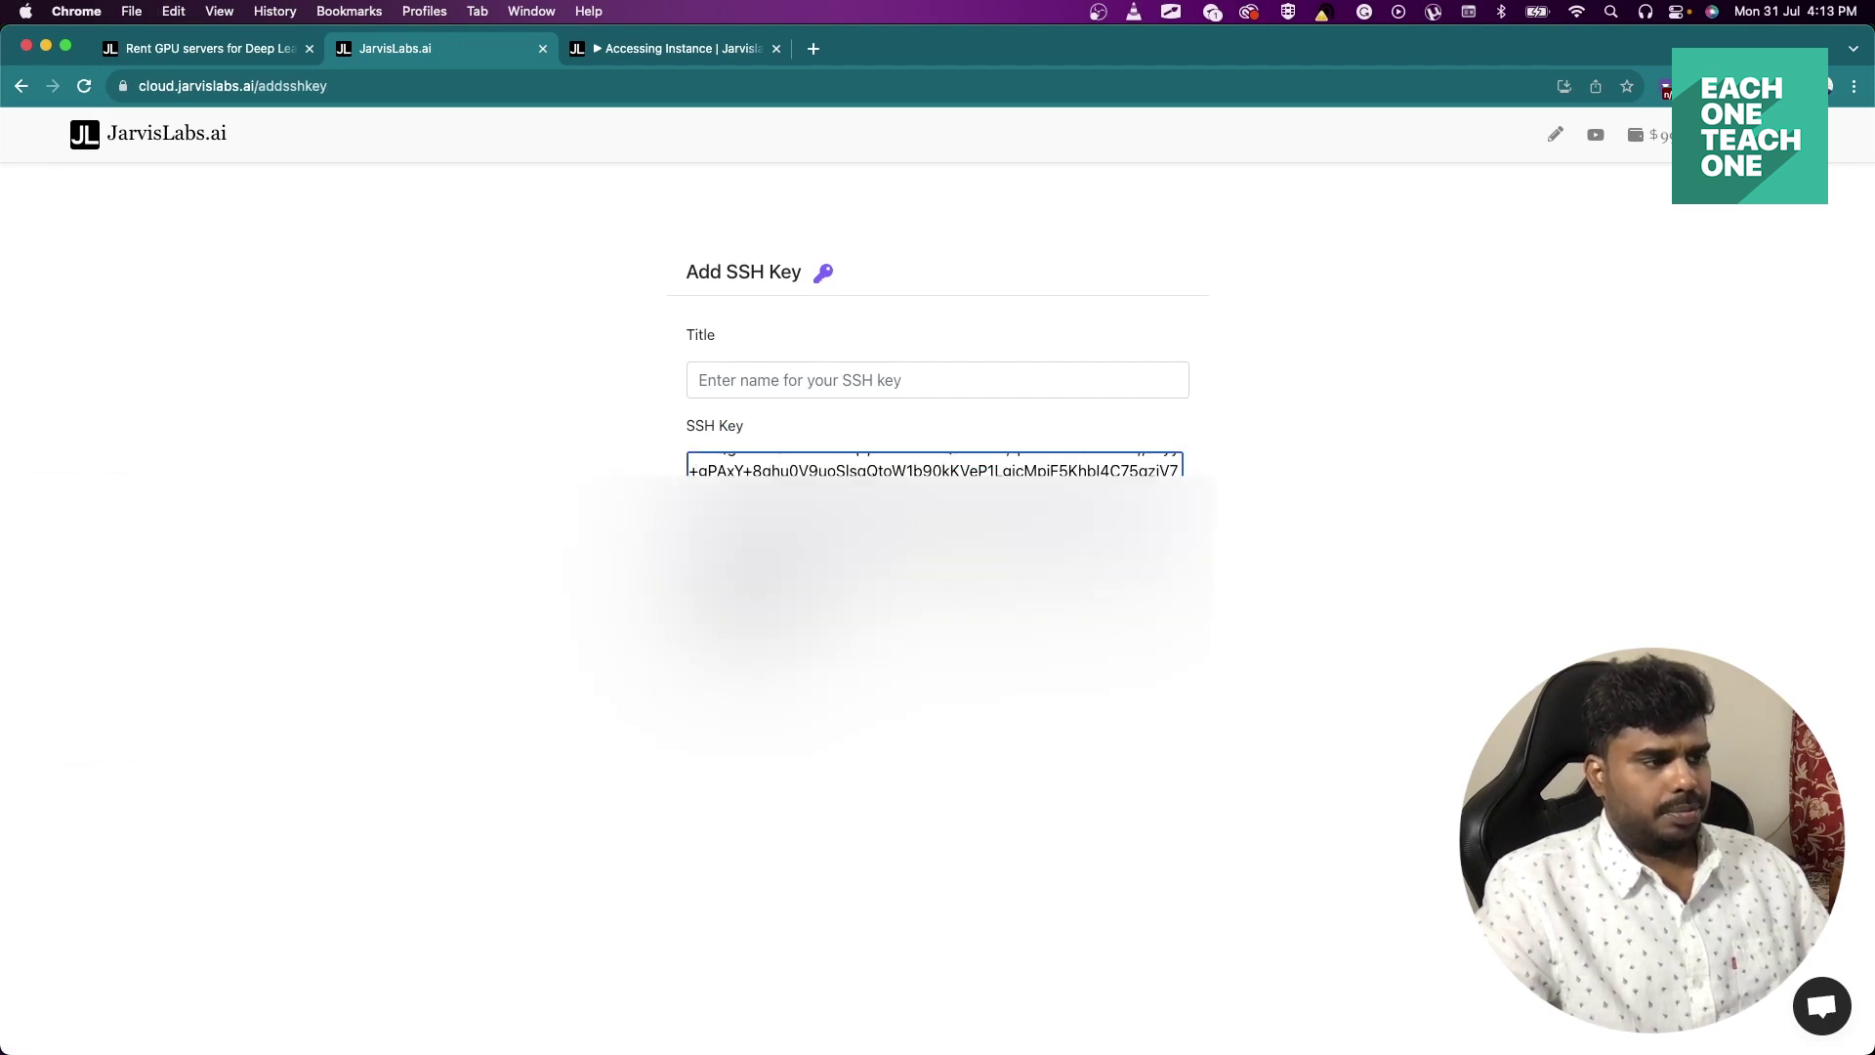
left_click(743, 382)
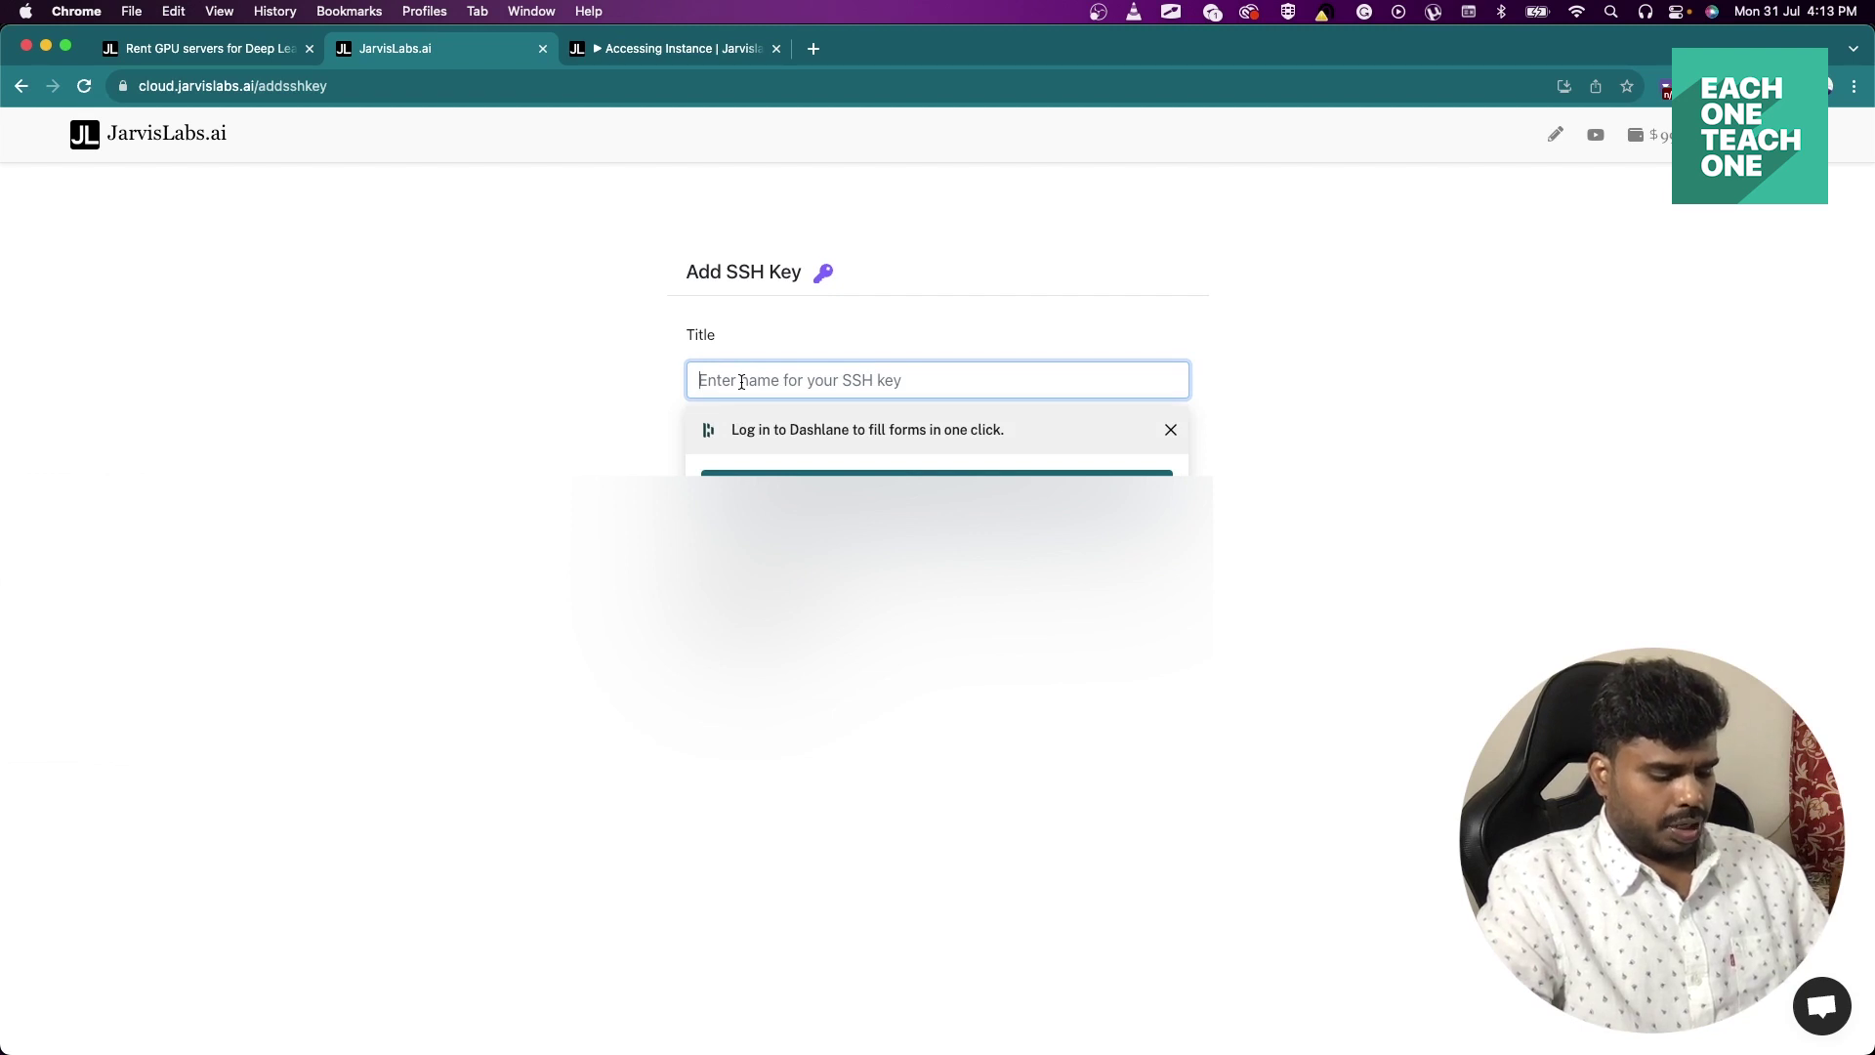
type("LLMA2")
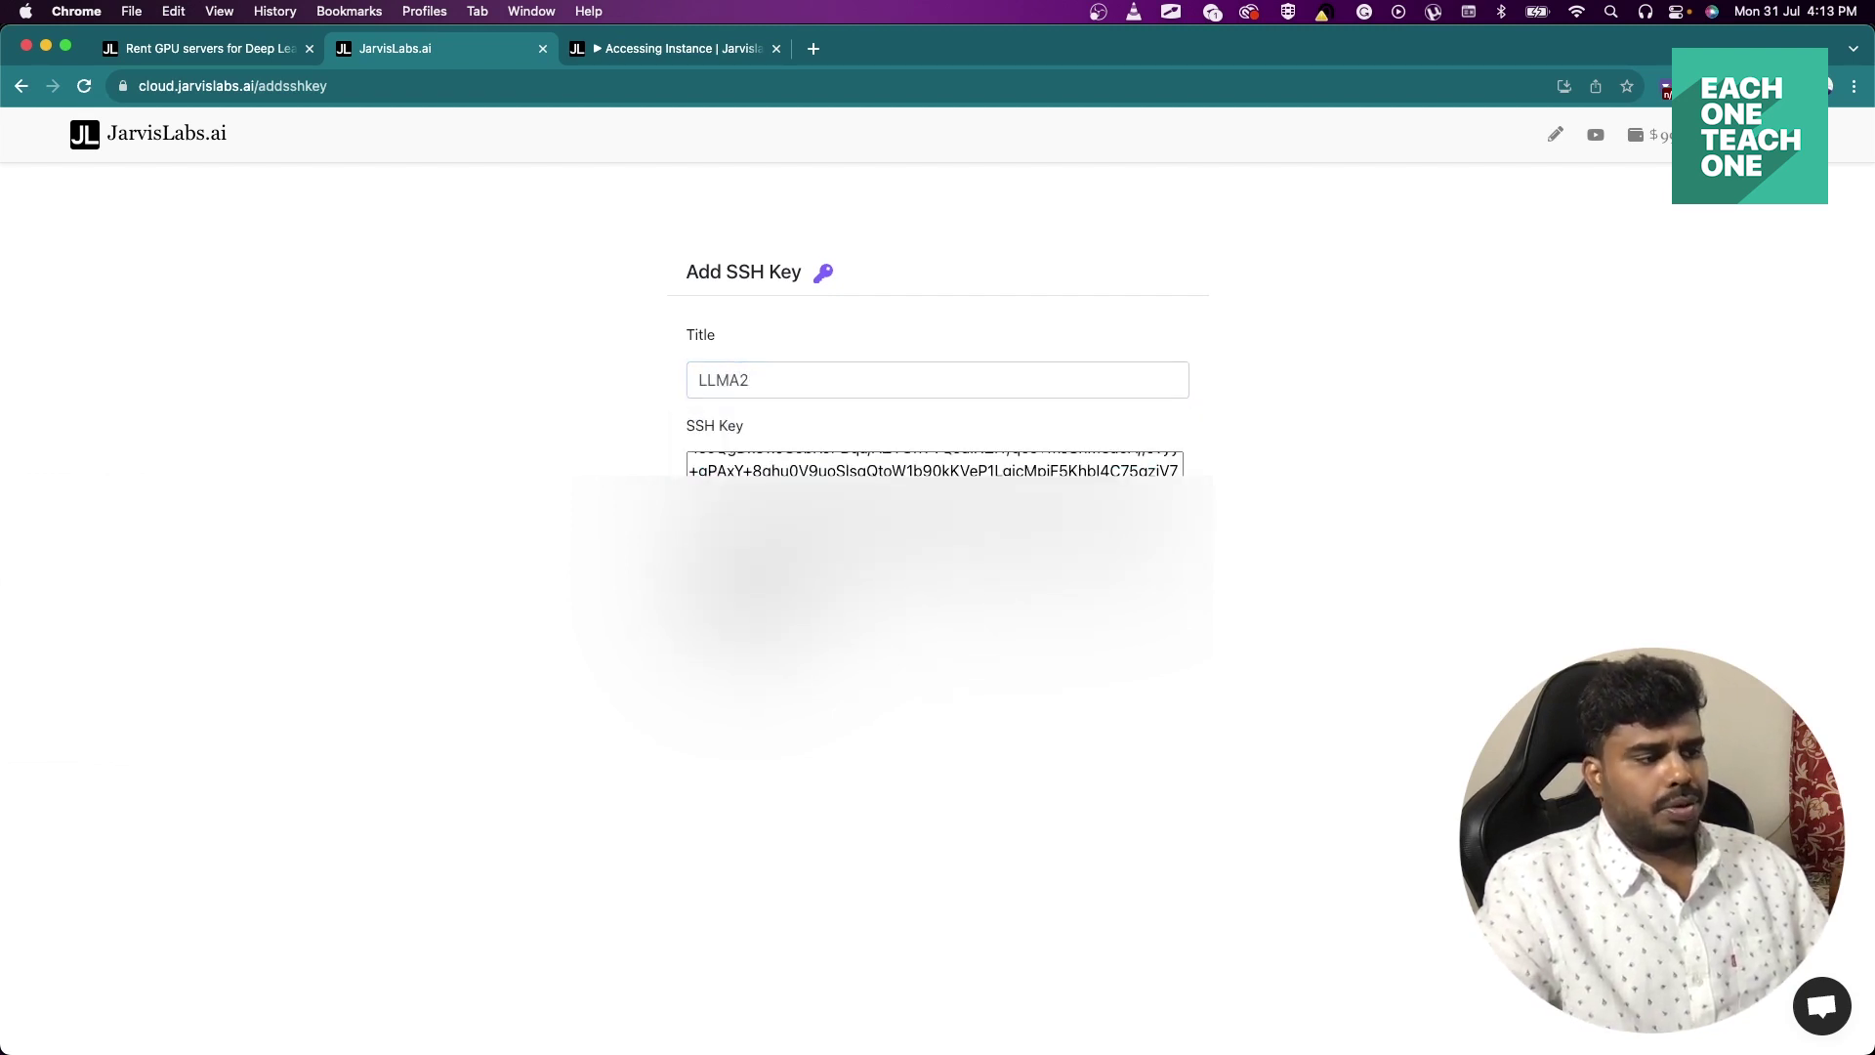
left_click(753, 603)
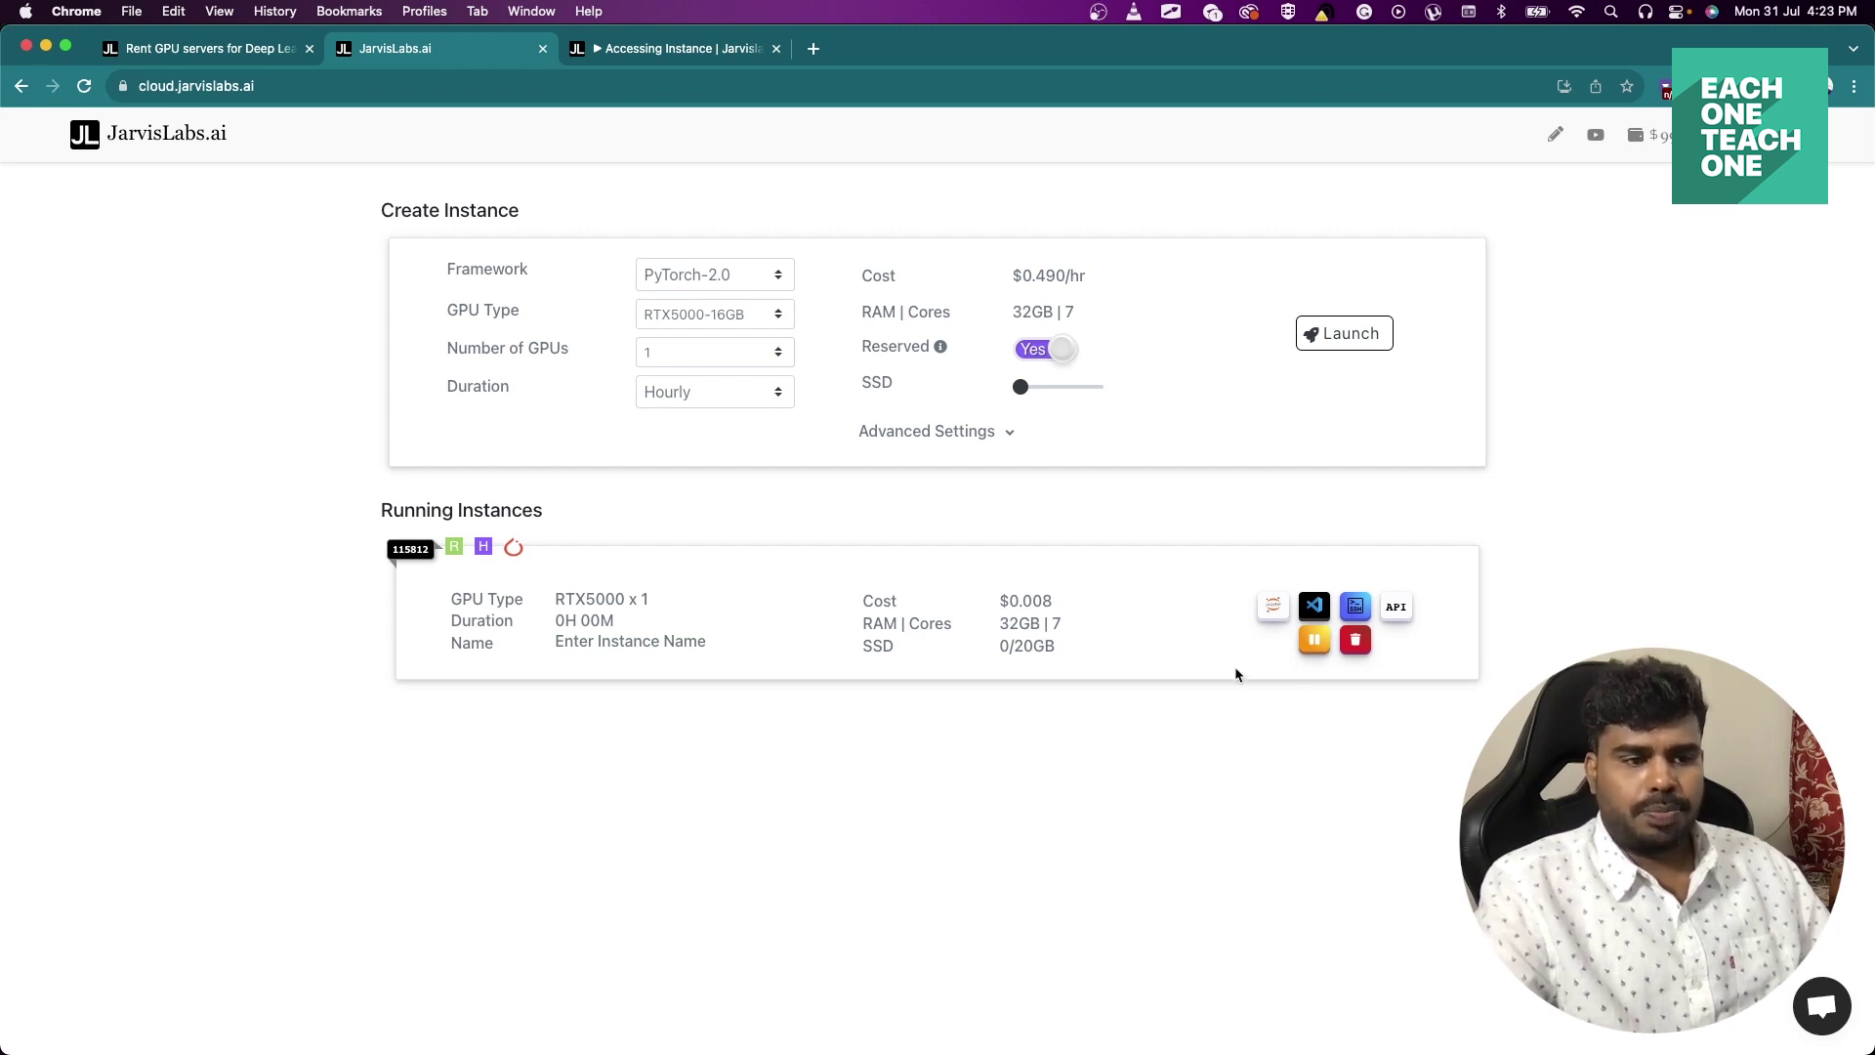
Pause the RTX5000 instance, resume it, and copy its SSH connection command.
left_click(1315, 642)
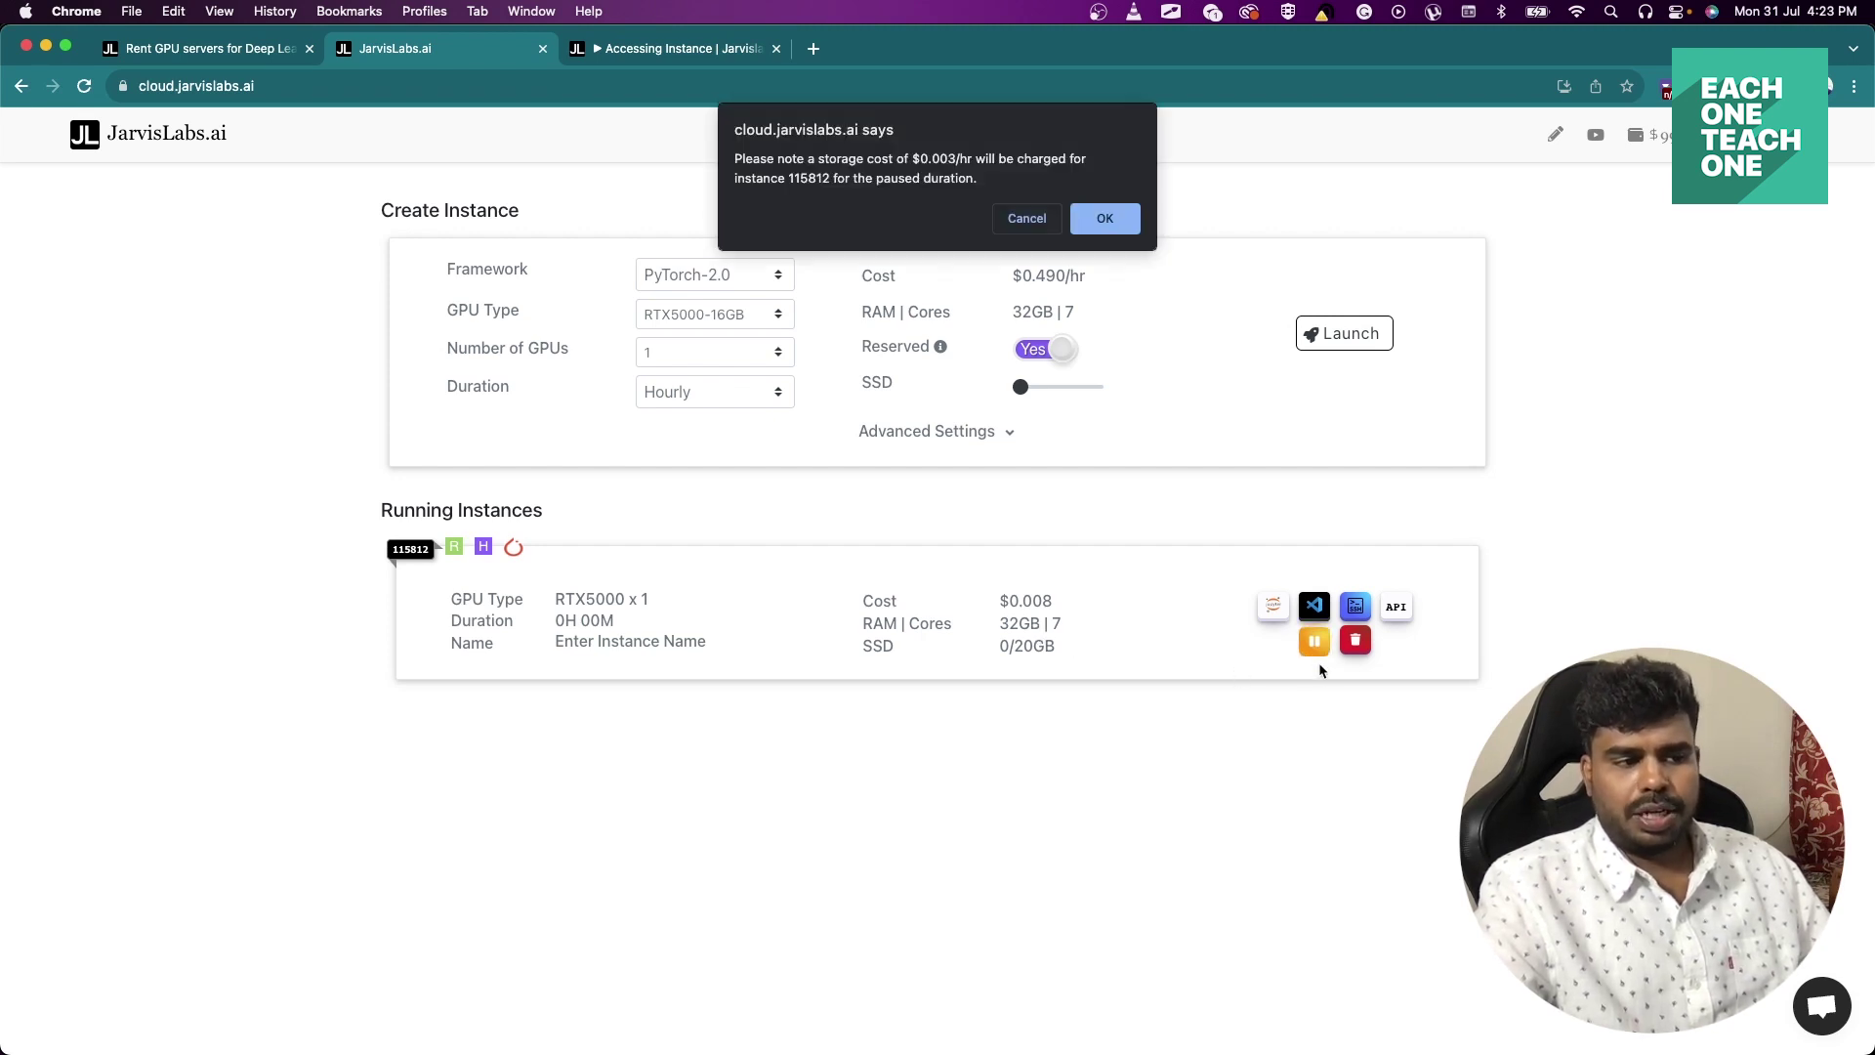
left_click(1111, 215)
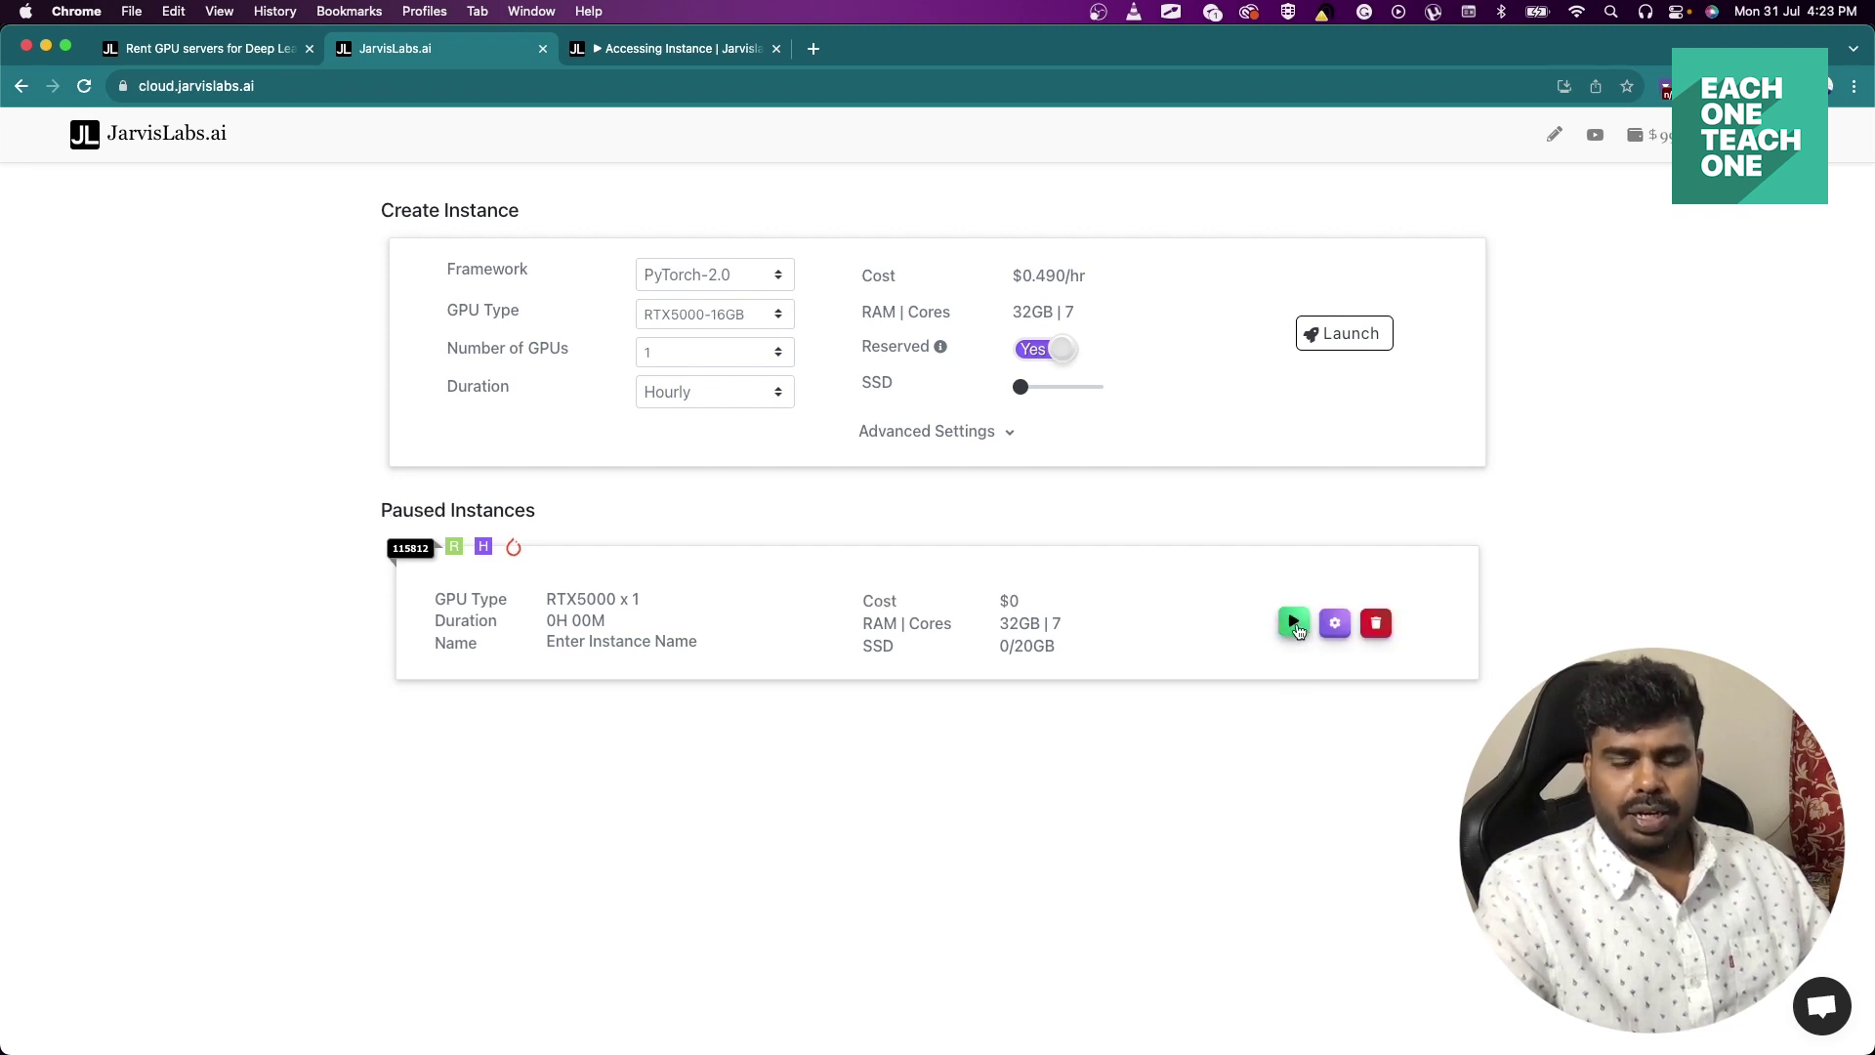
left_click(1296, 623)
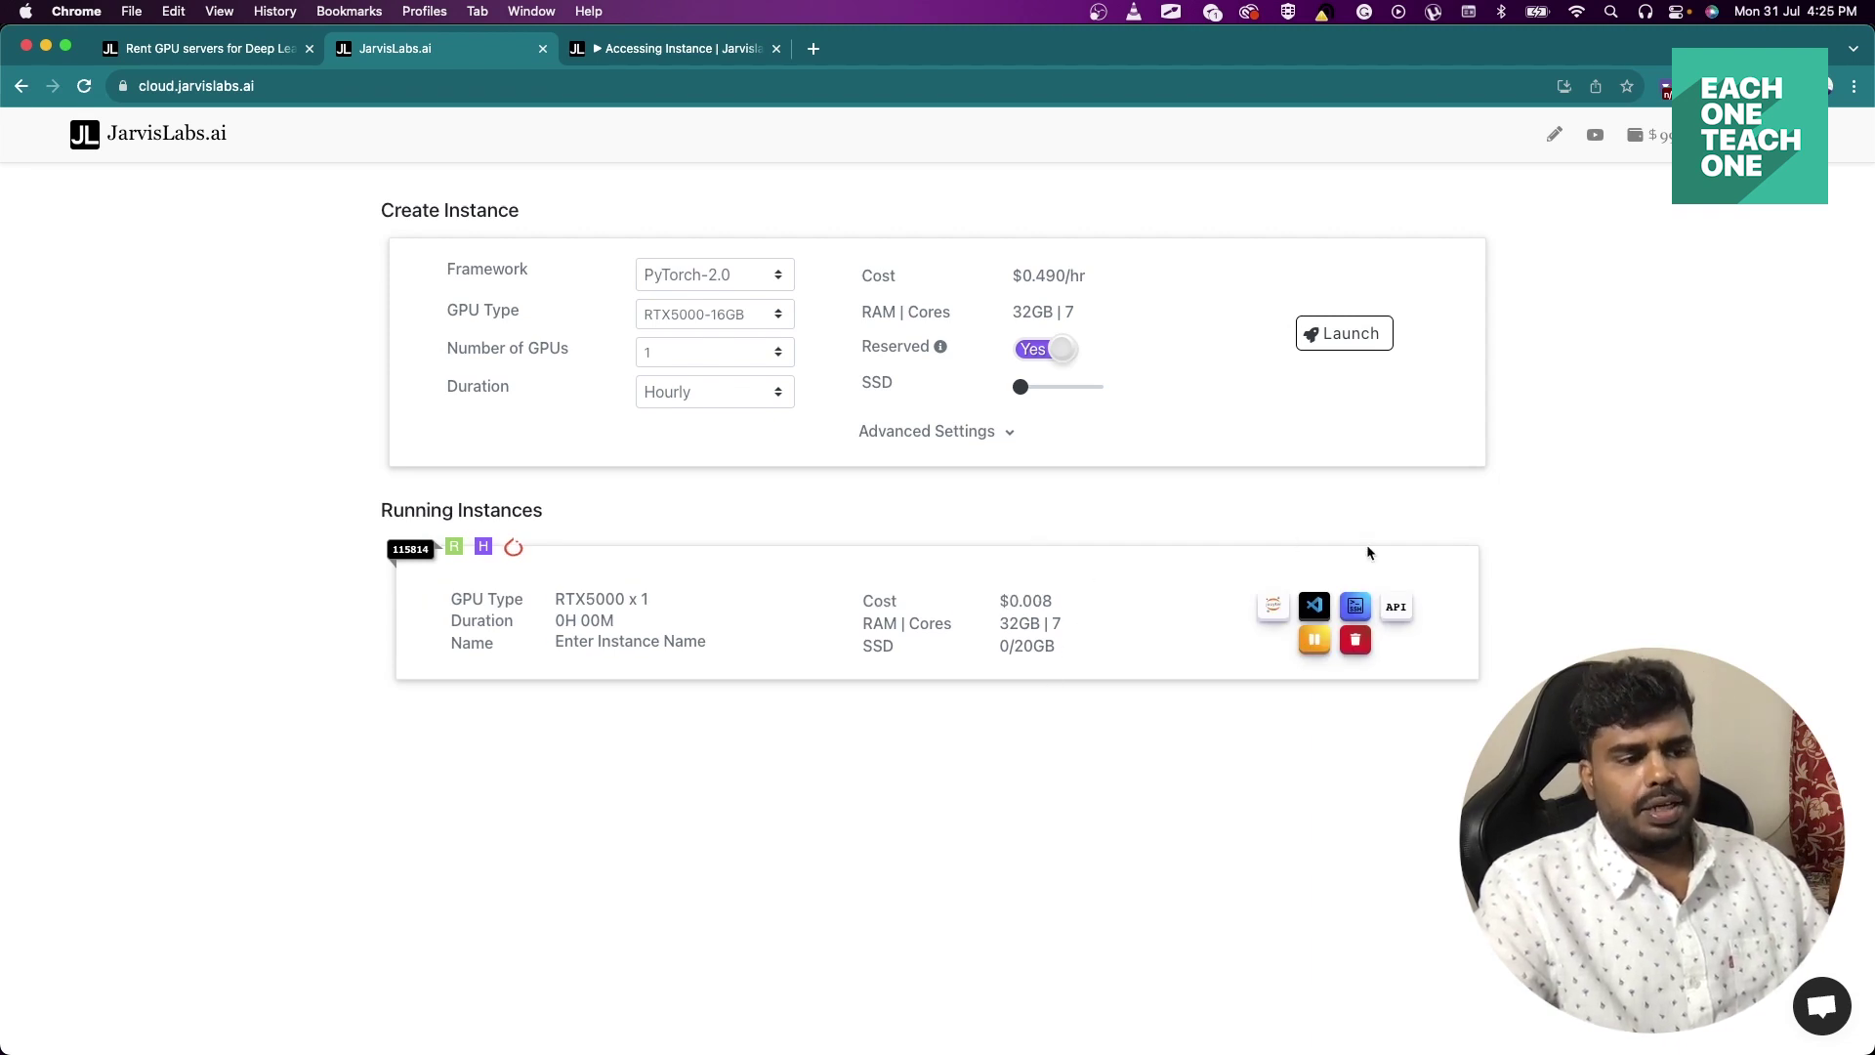
left_click(1356, 610)
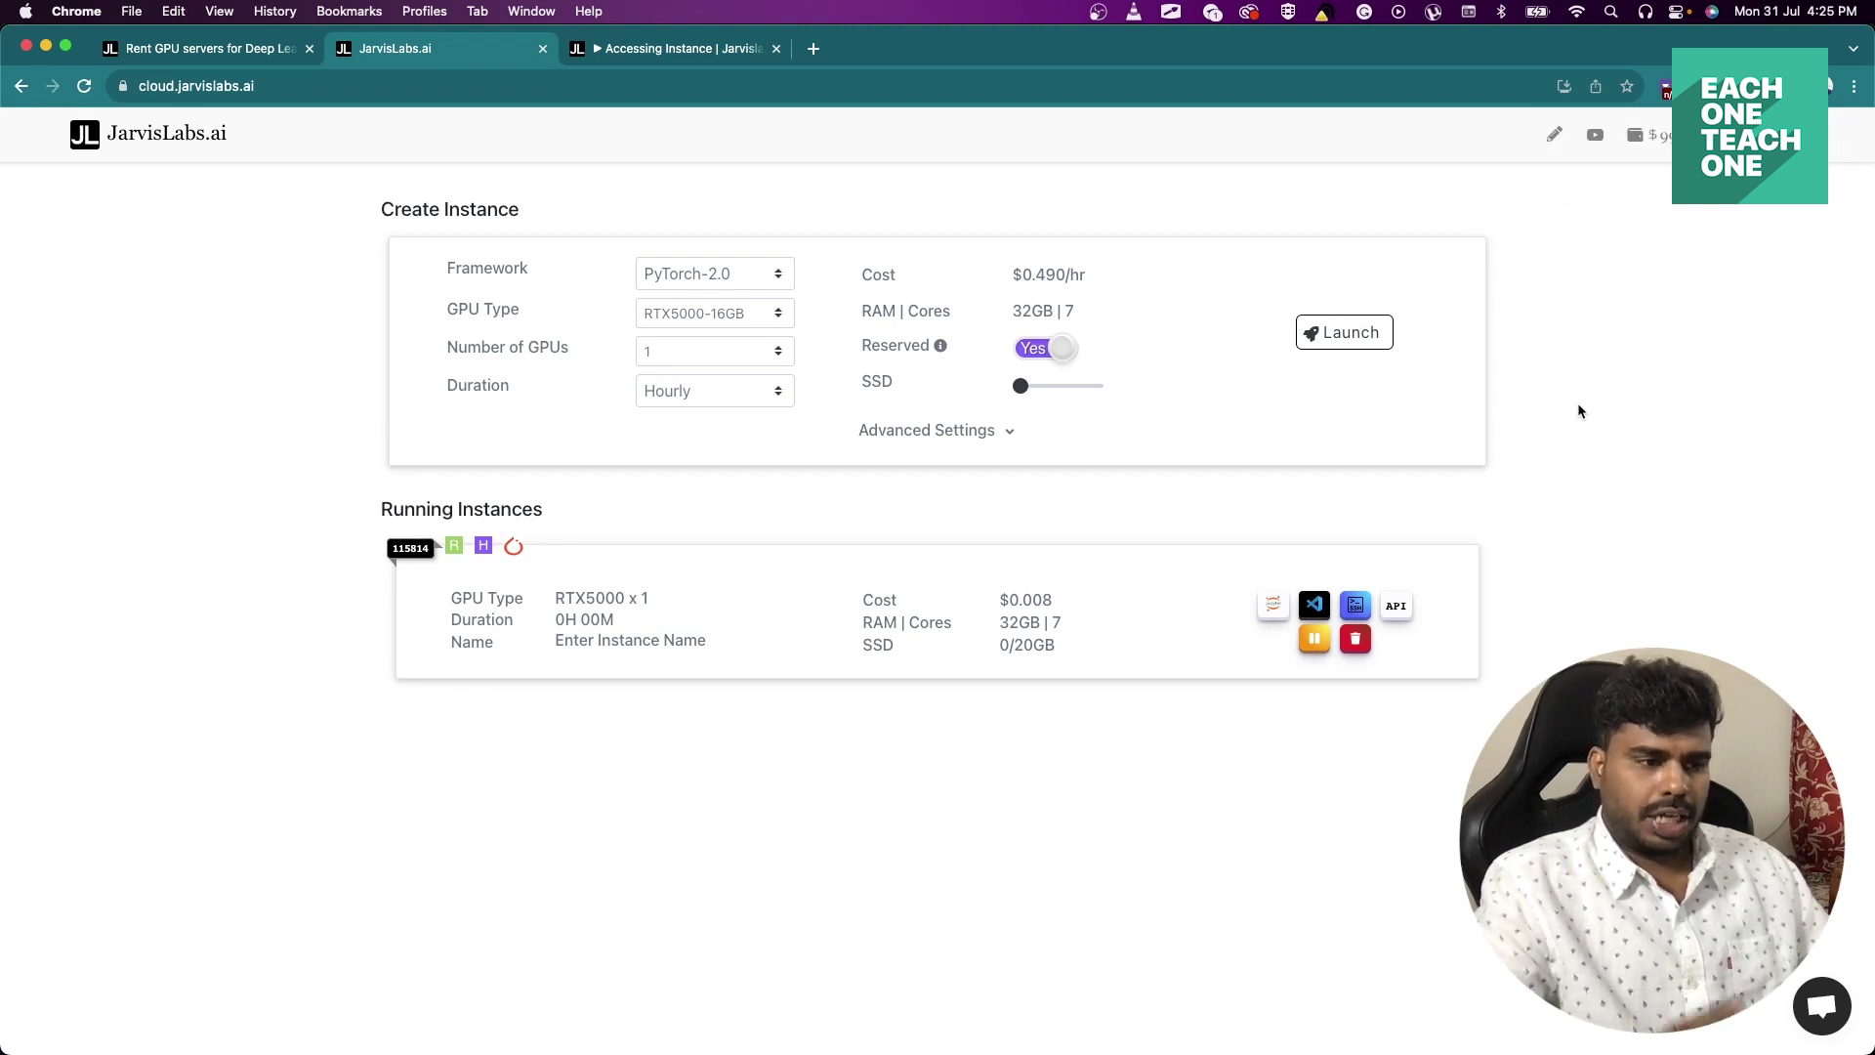
Run the pasted ssh command in iTerm2, answer 'yes' to the host fingerprint, and submit the passphrase.
key("super+Tab")
key("super+v")
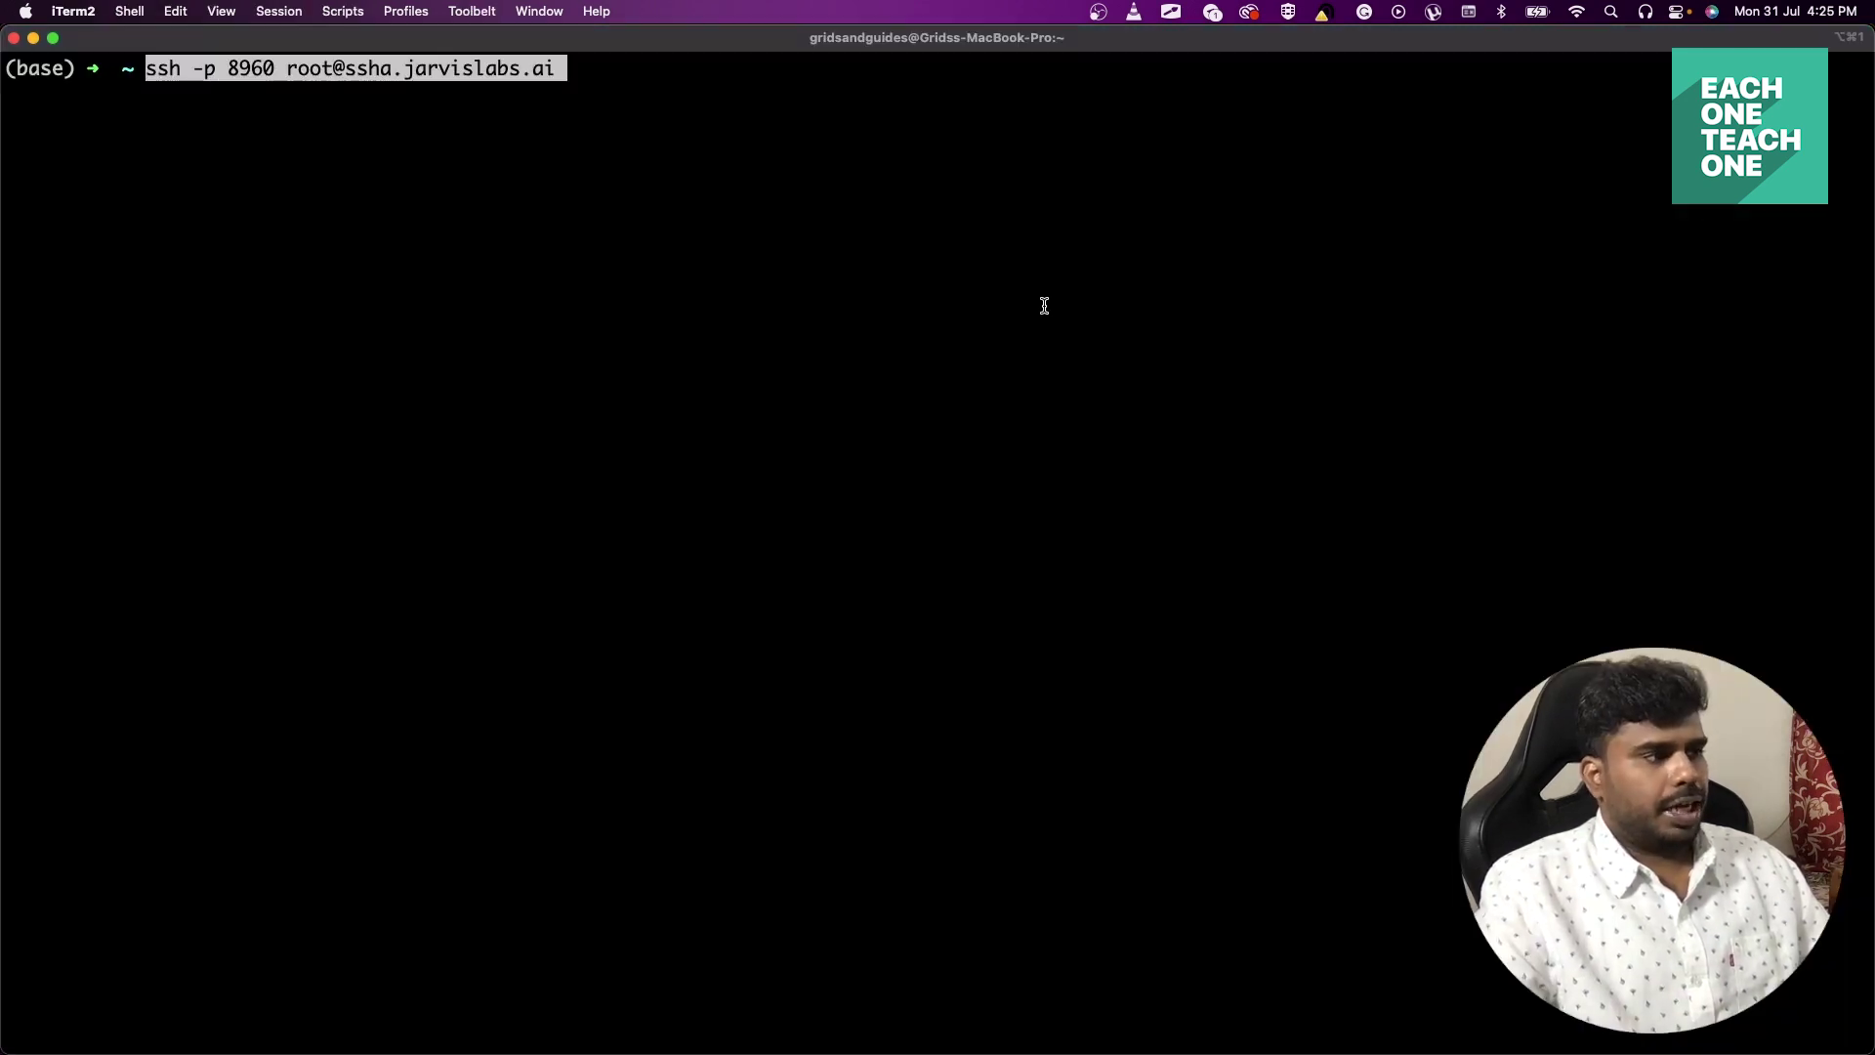
key("Return")
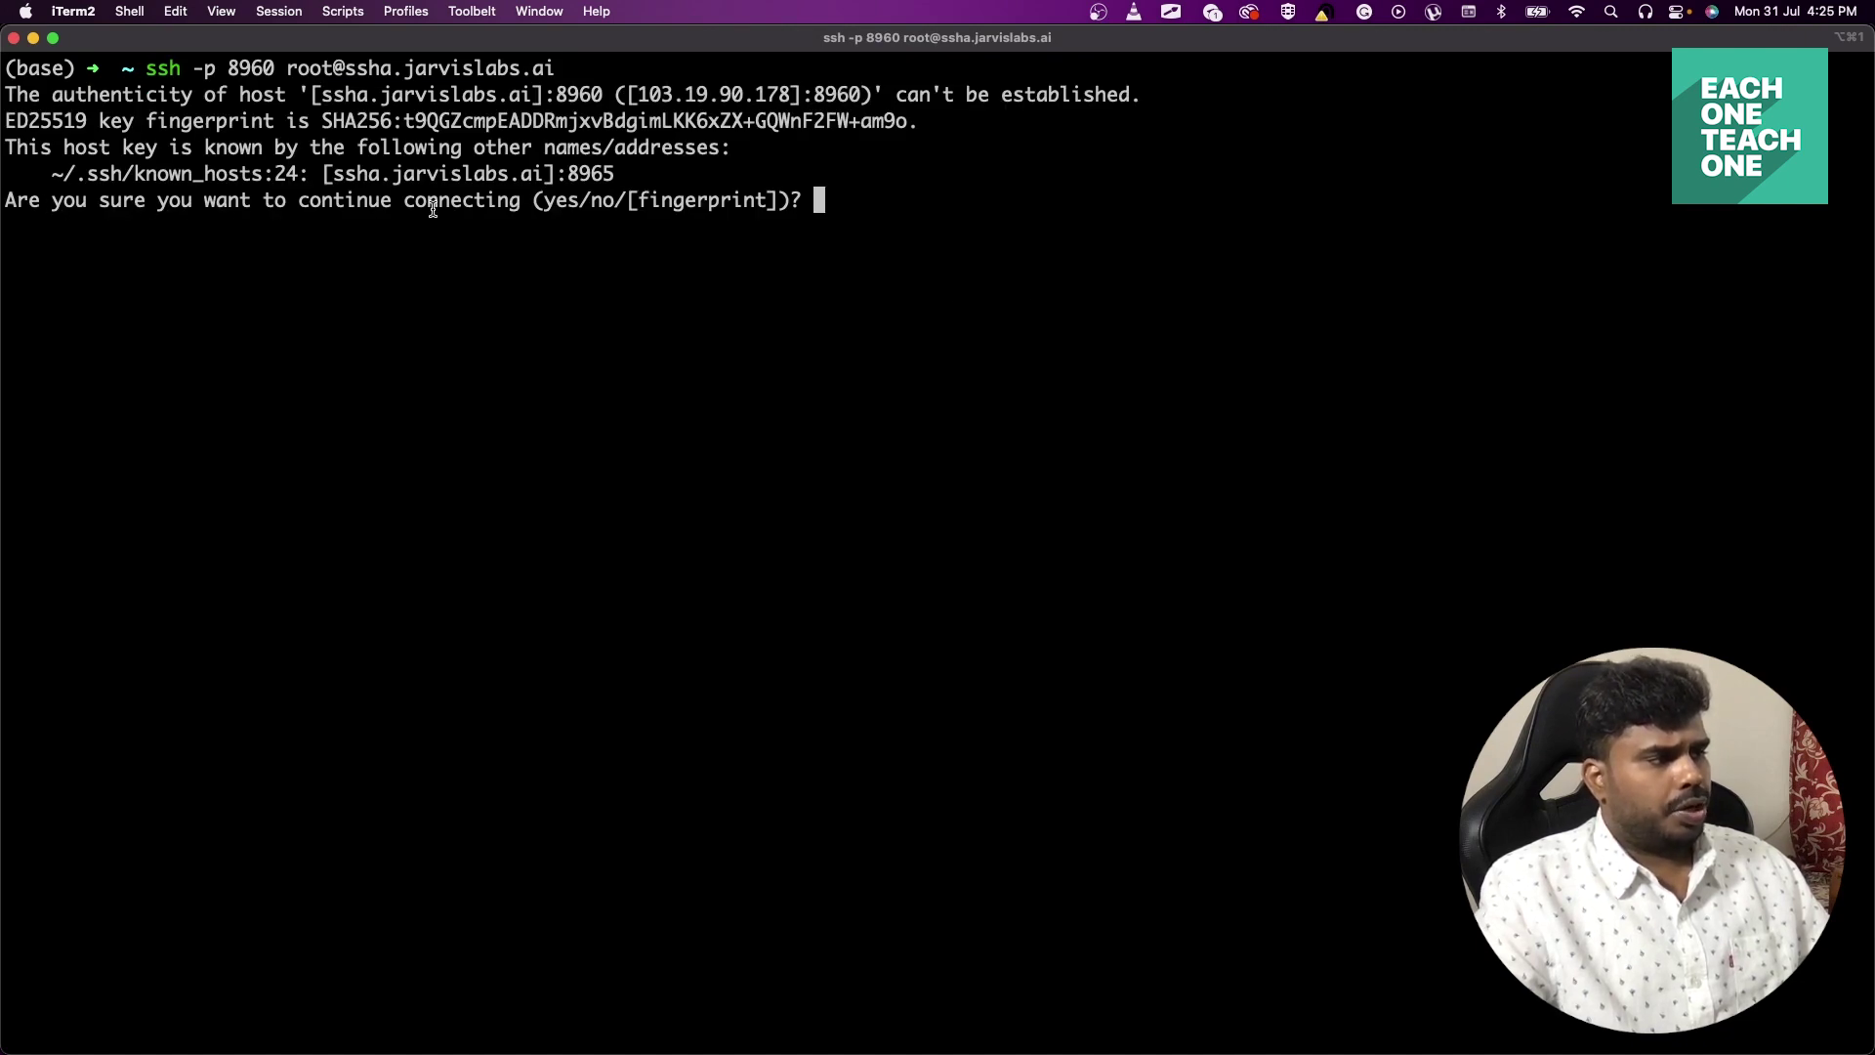
type("yes")
key("Return")
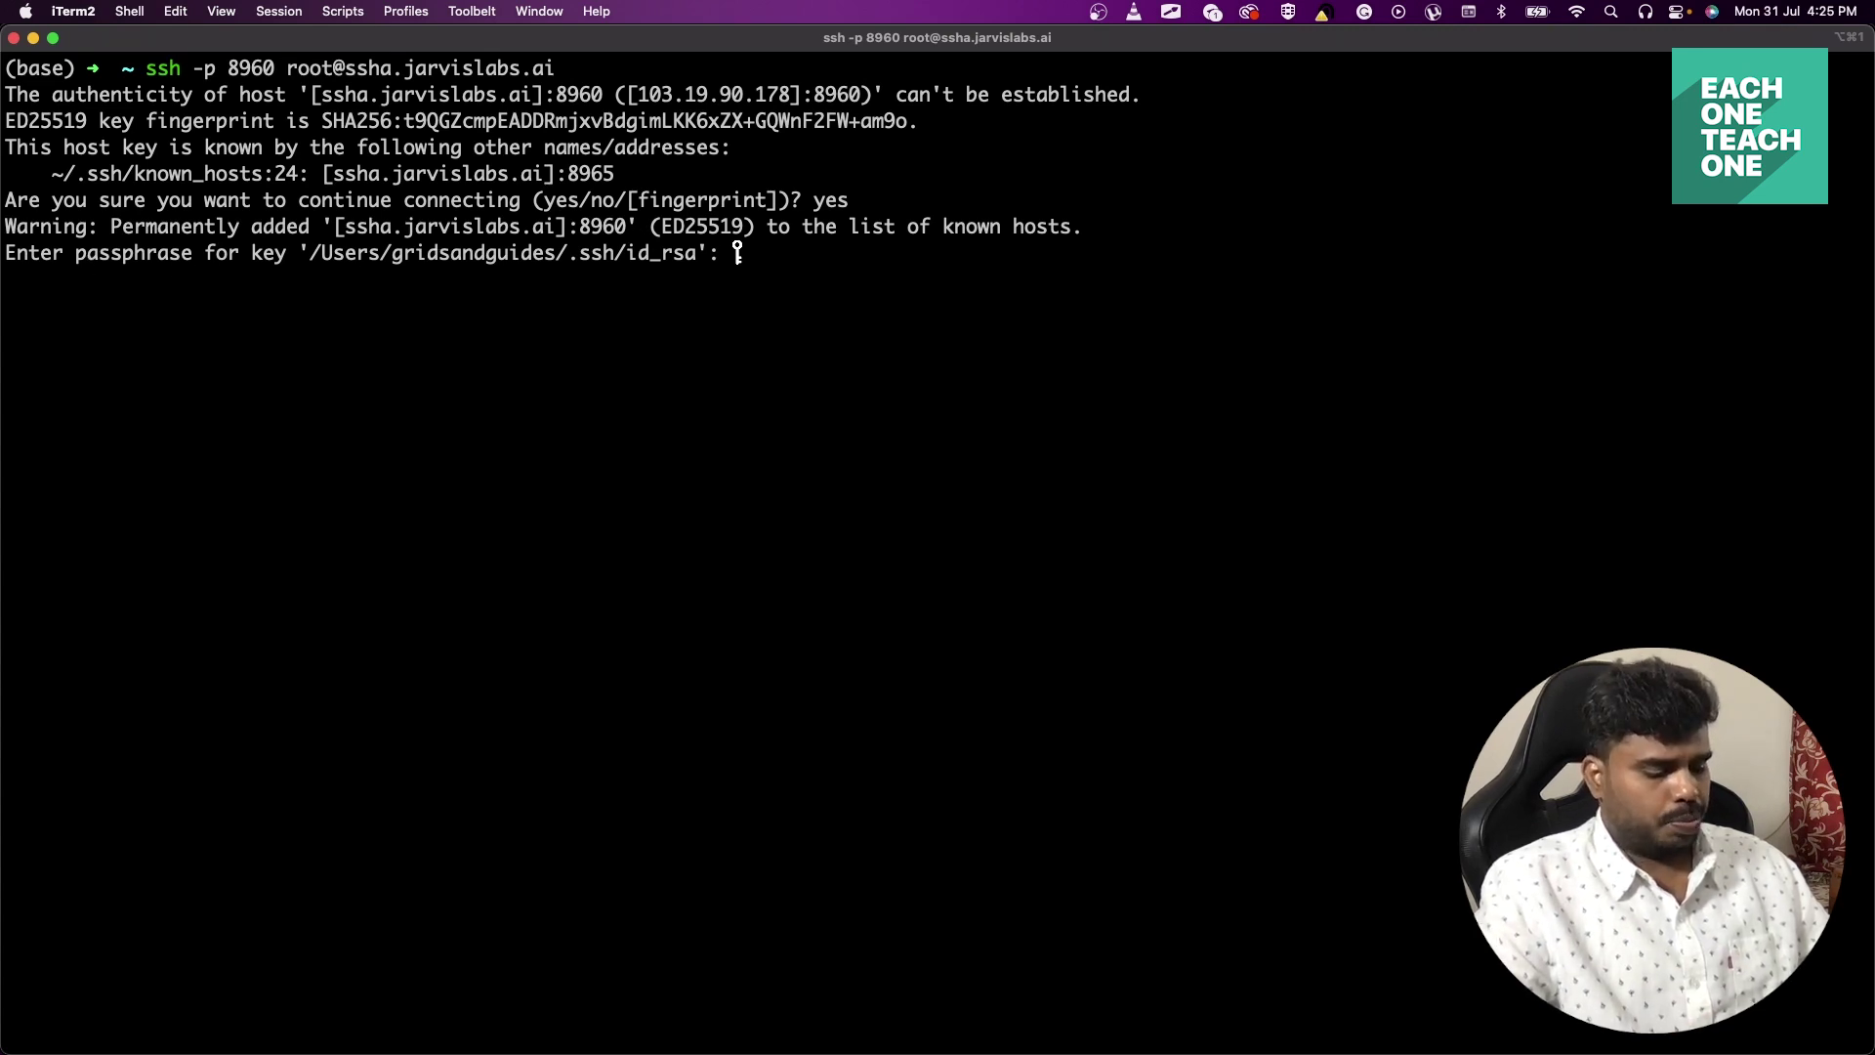
key("Return")
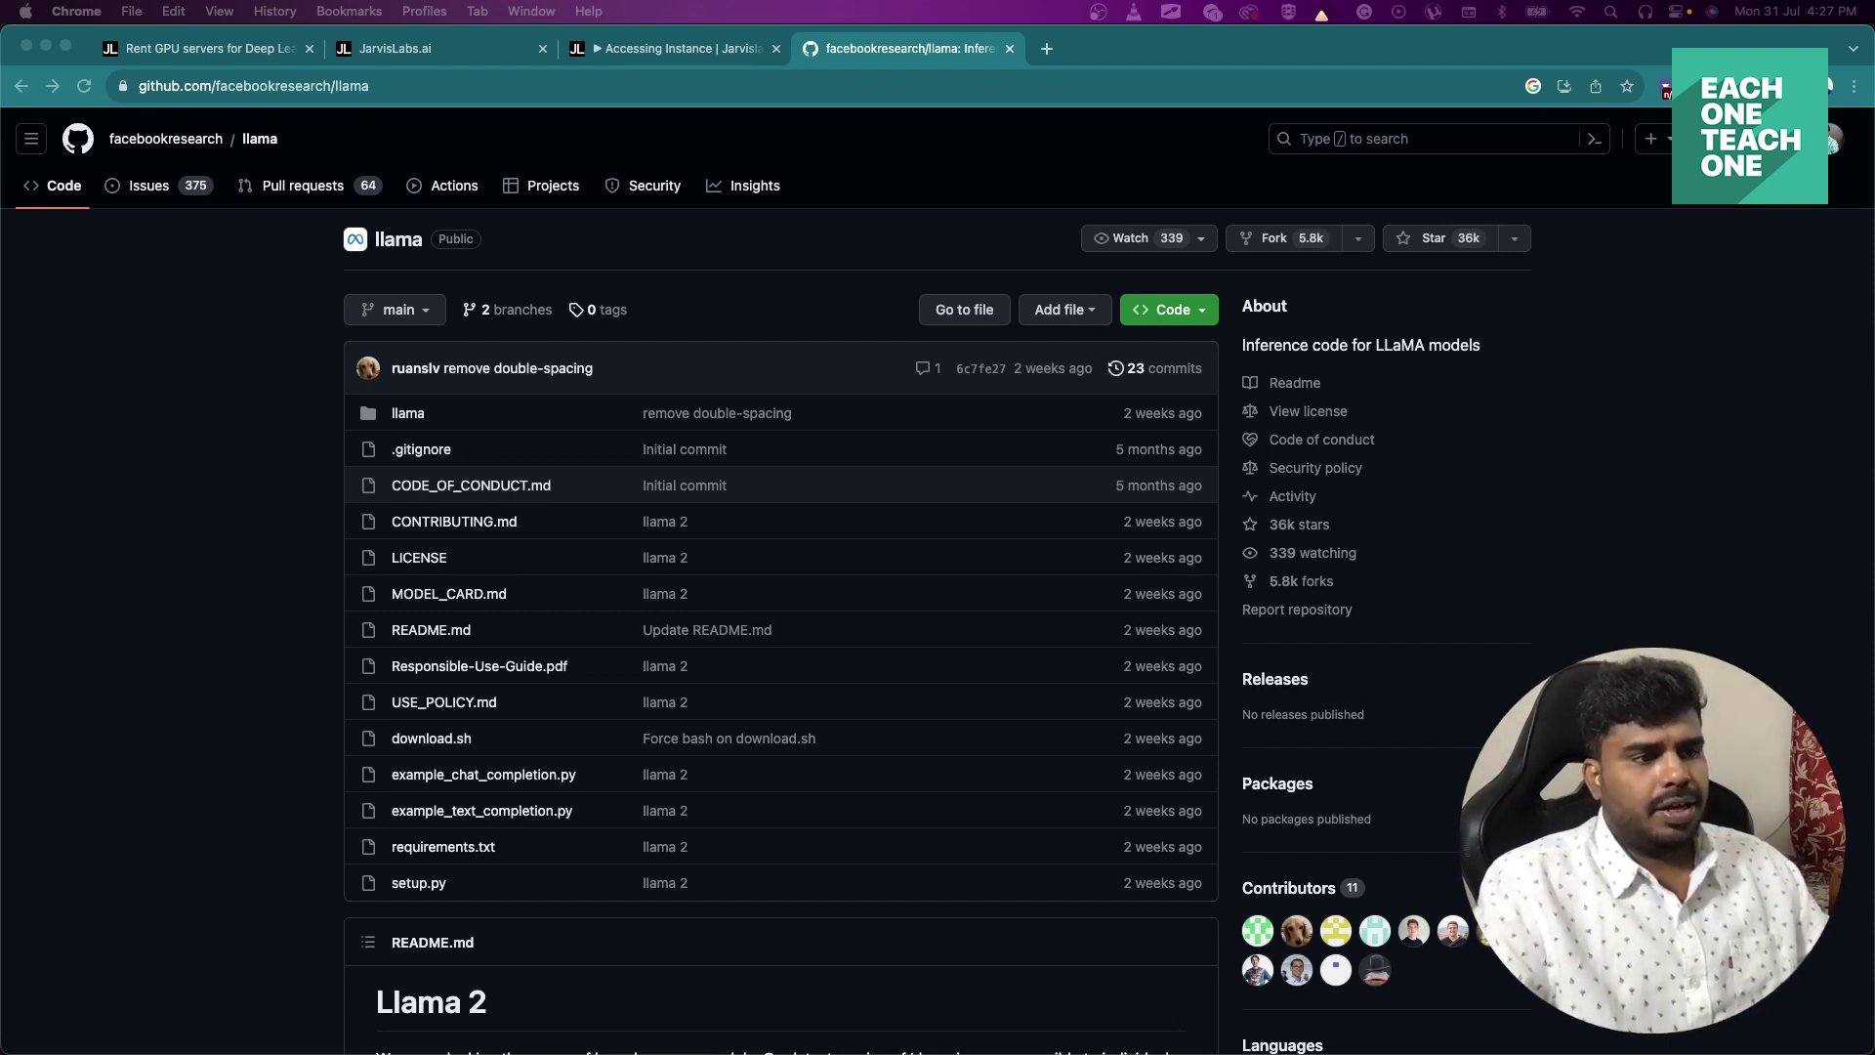
Copy the facebookresearch/llama HTTPS clone URL from the Code menu and return to iTerm2.
left_click(1170, 310)
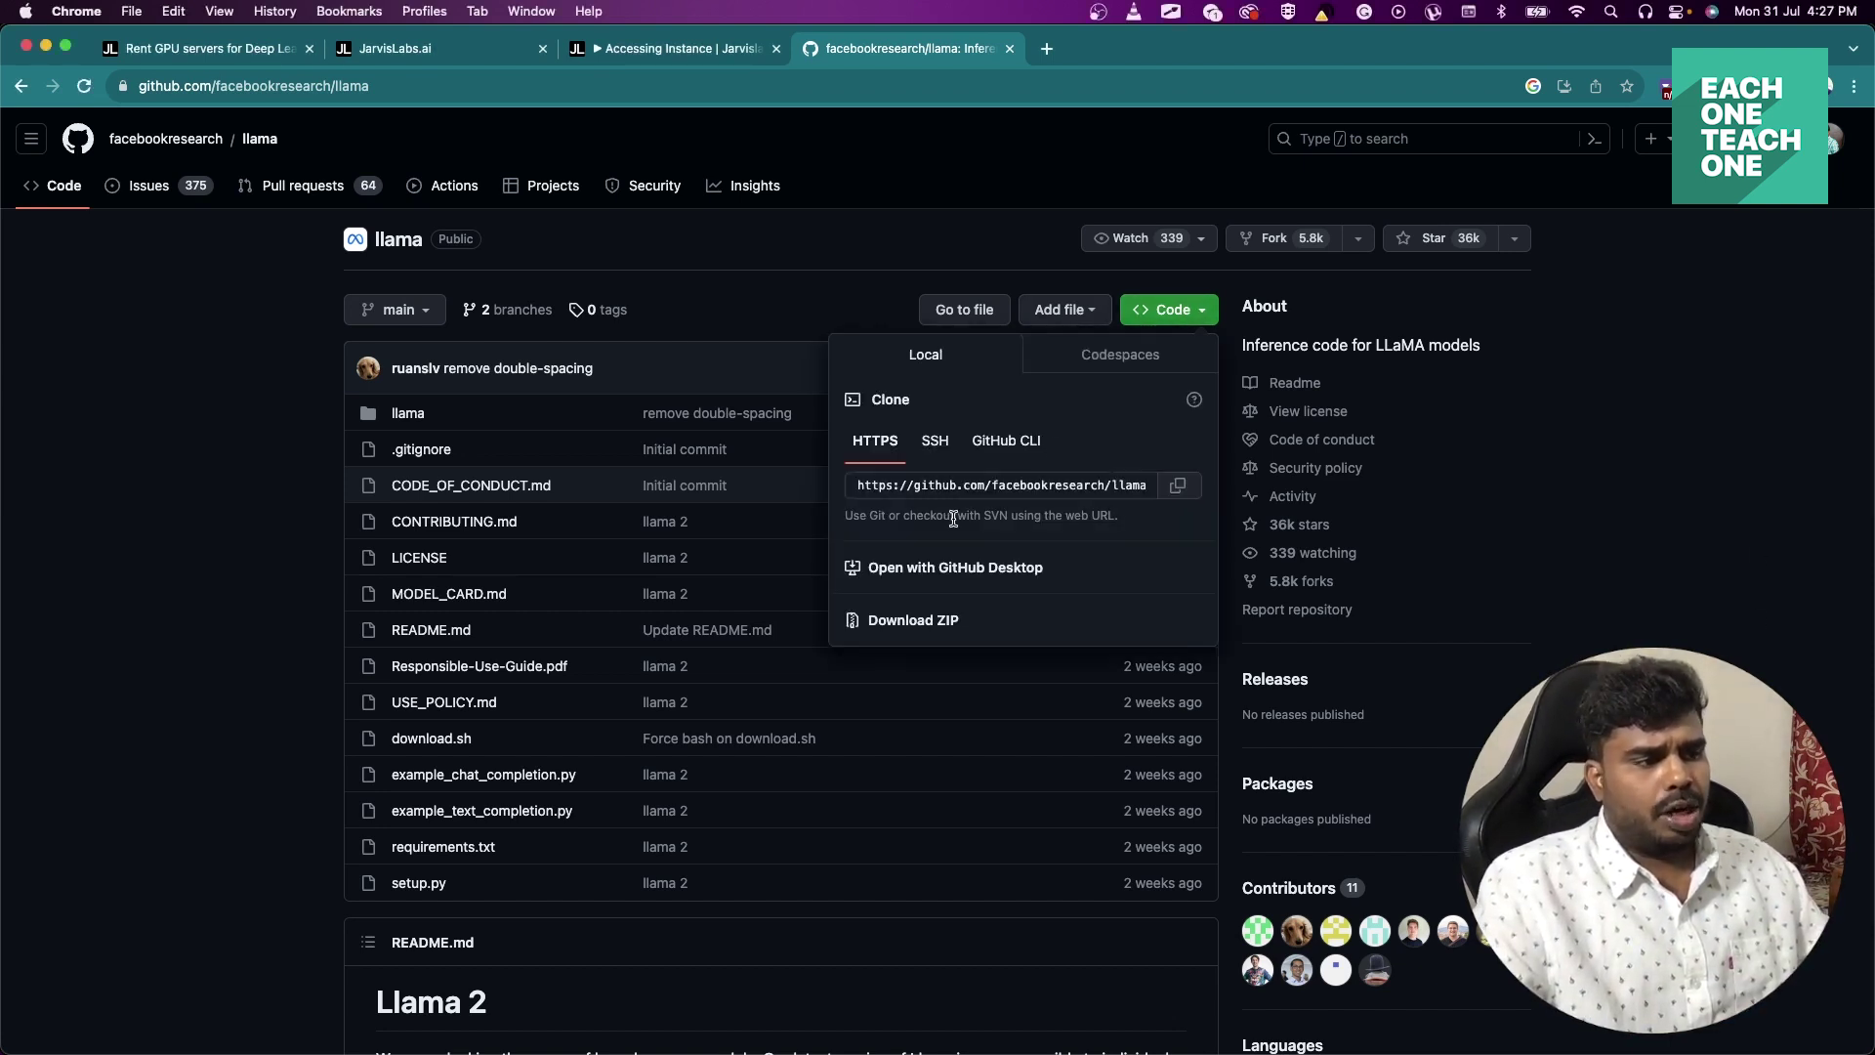
left_click(1178, 486)
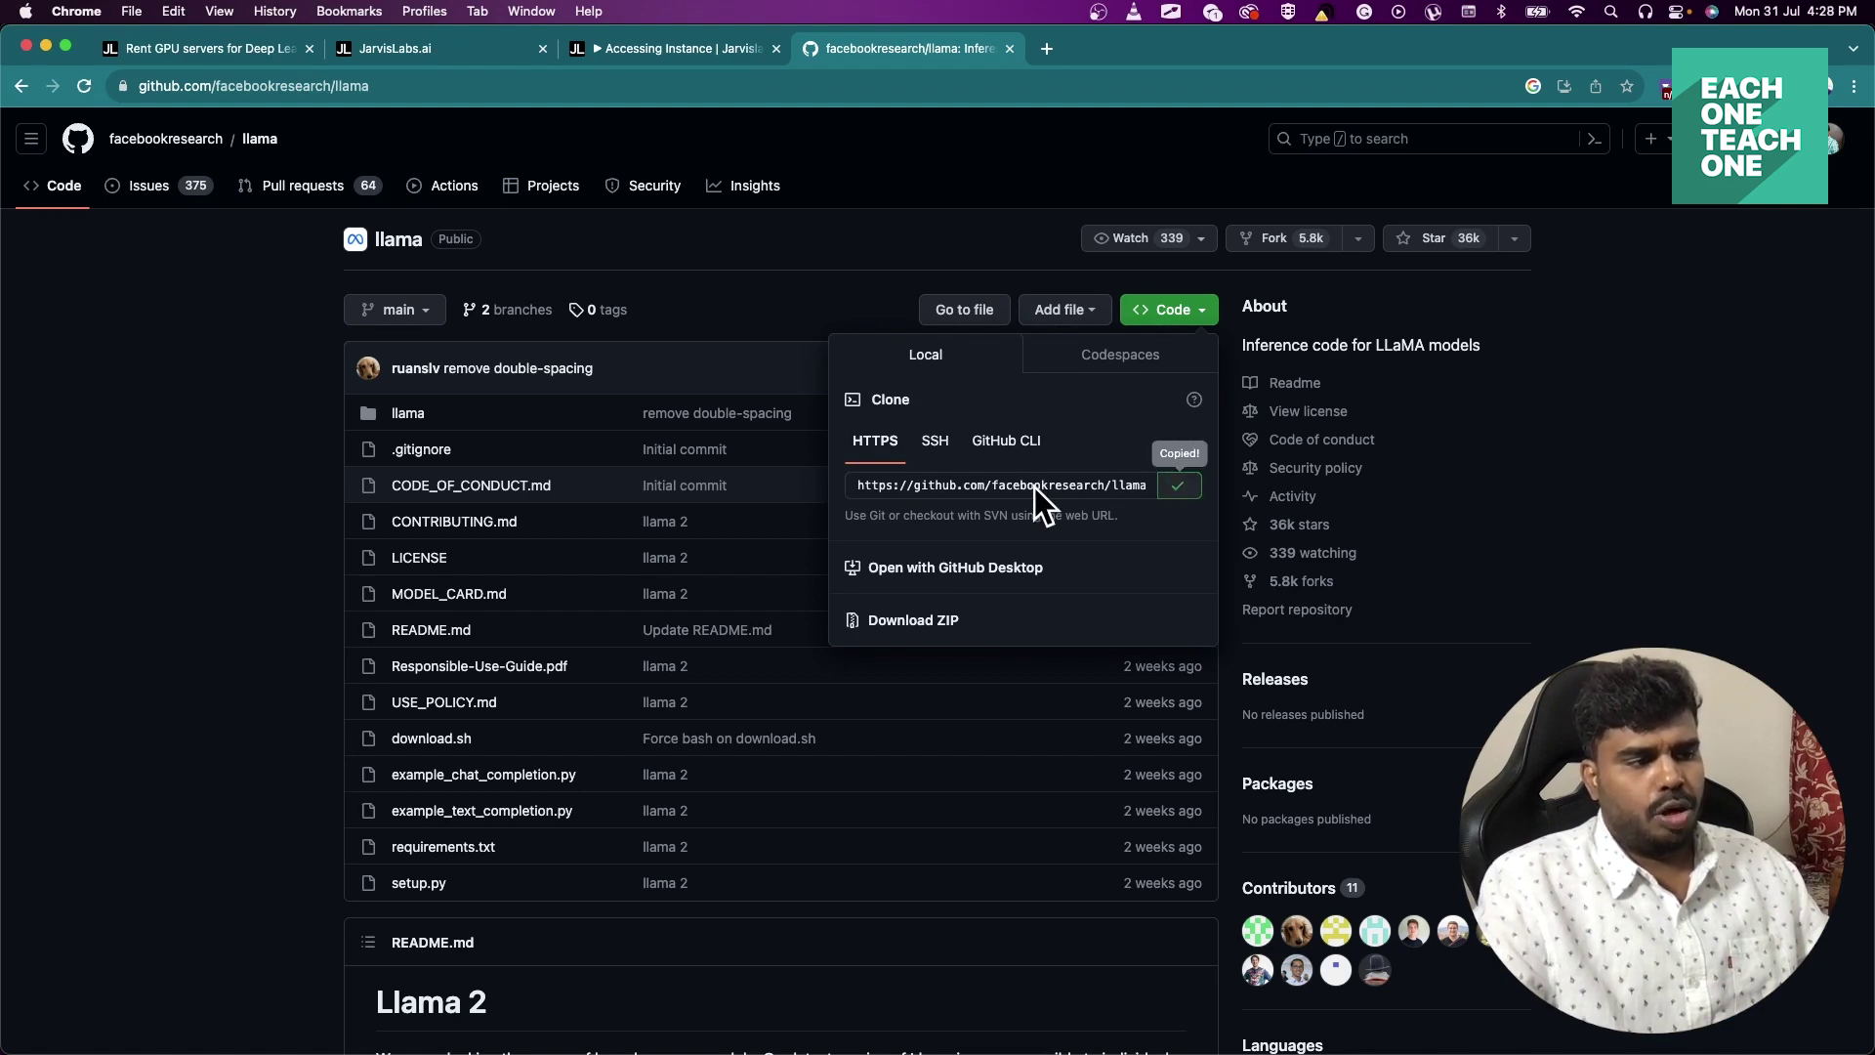
left_click(1579, 488)
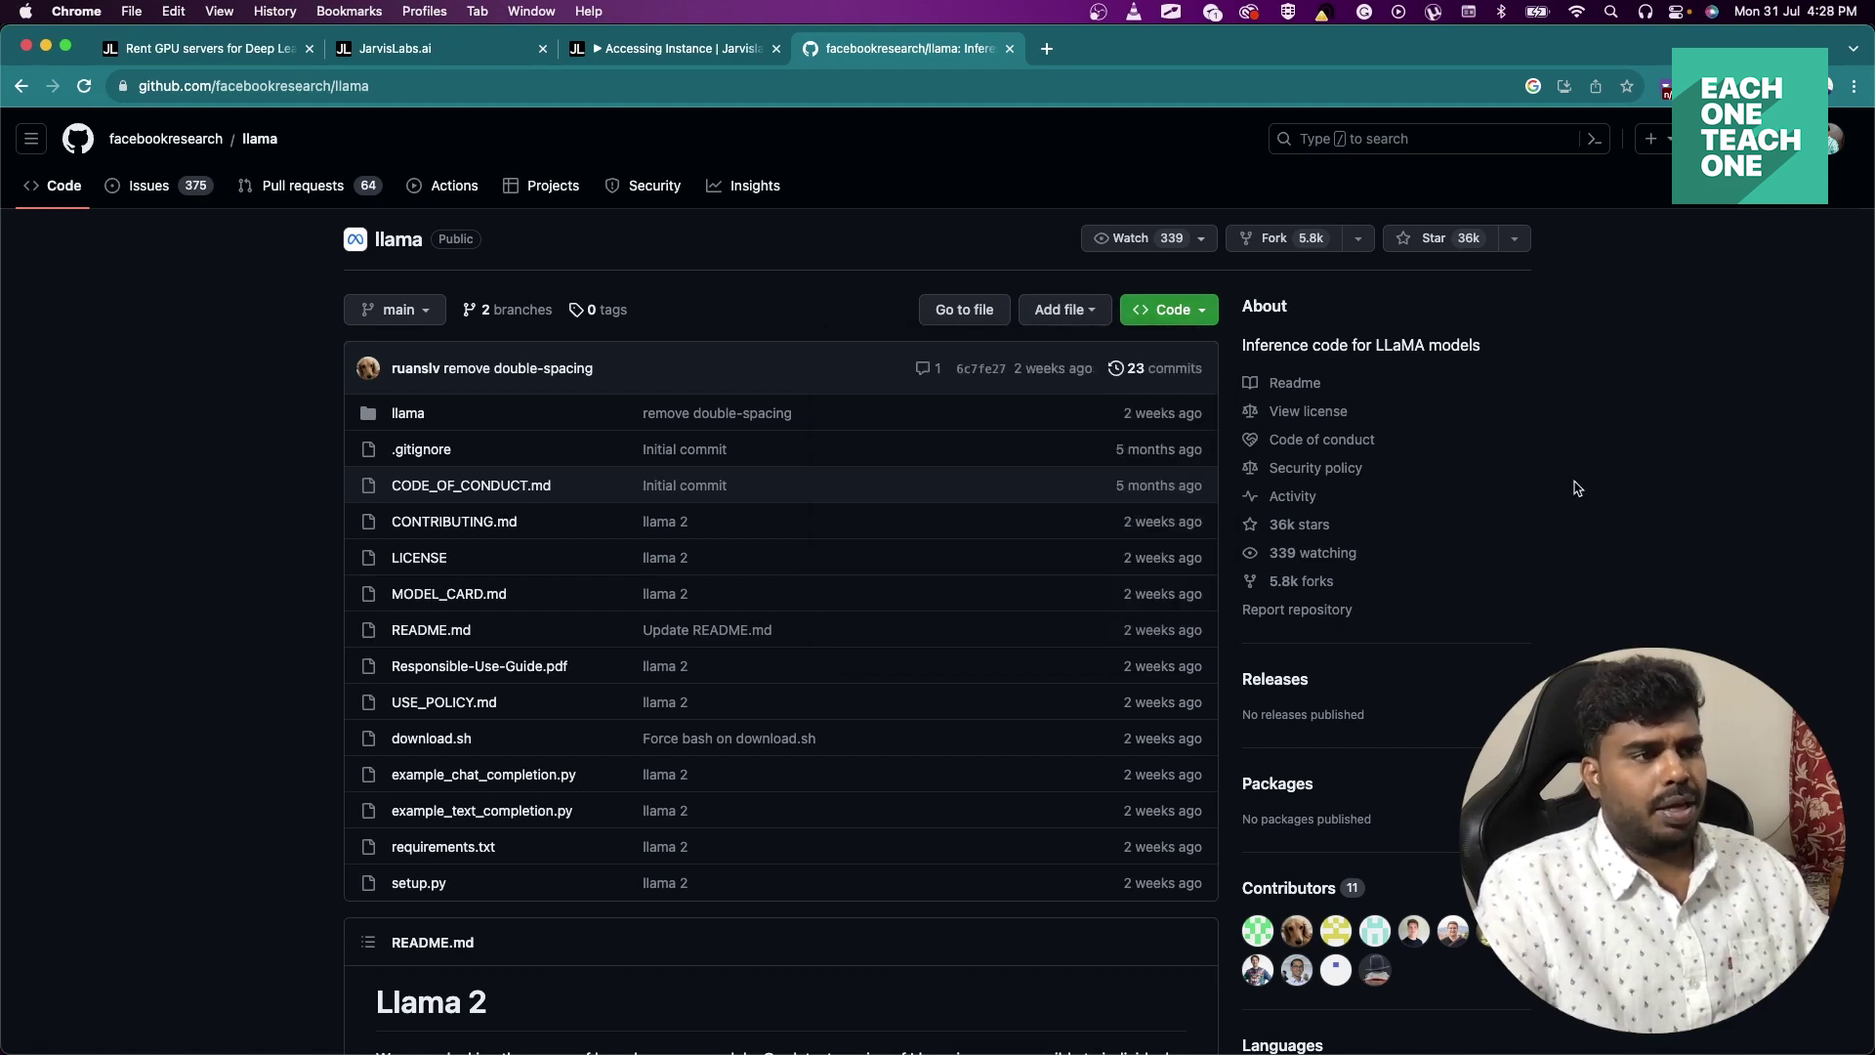
key("super+Tab")
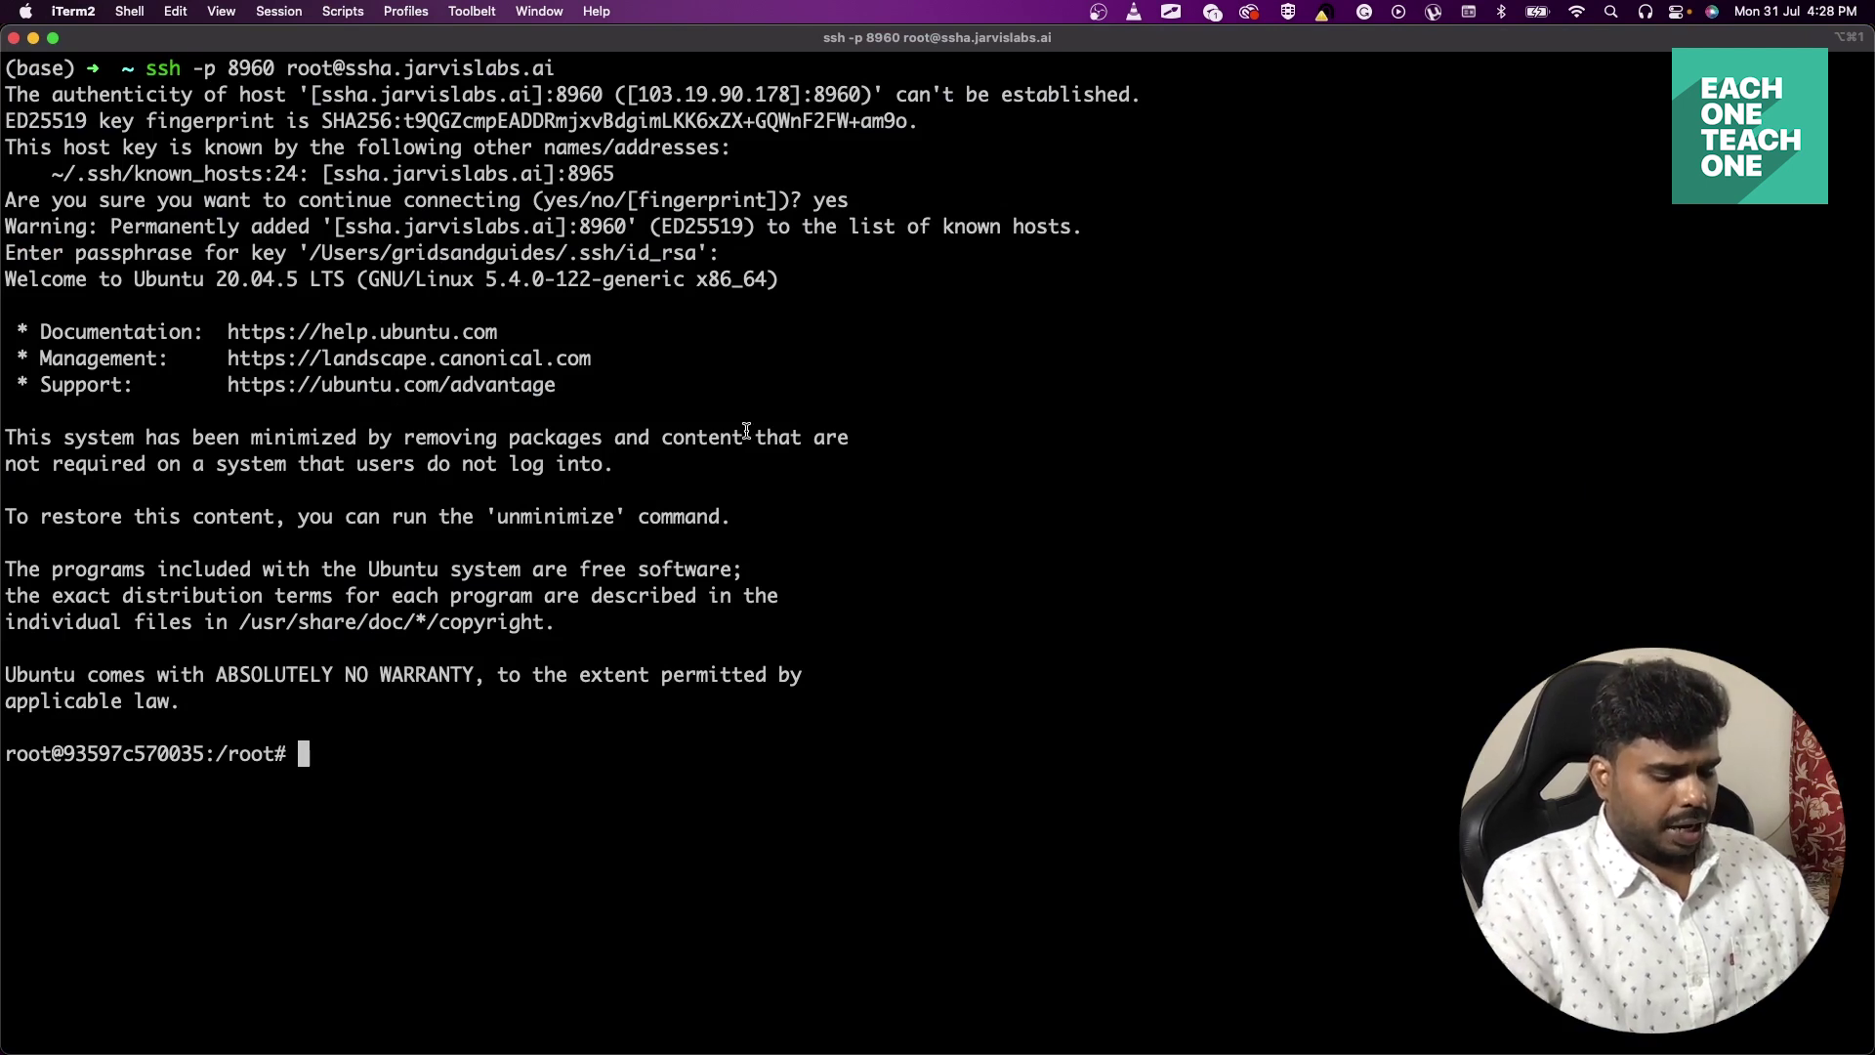
type("pwd")
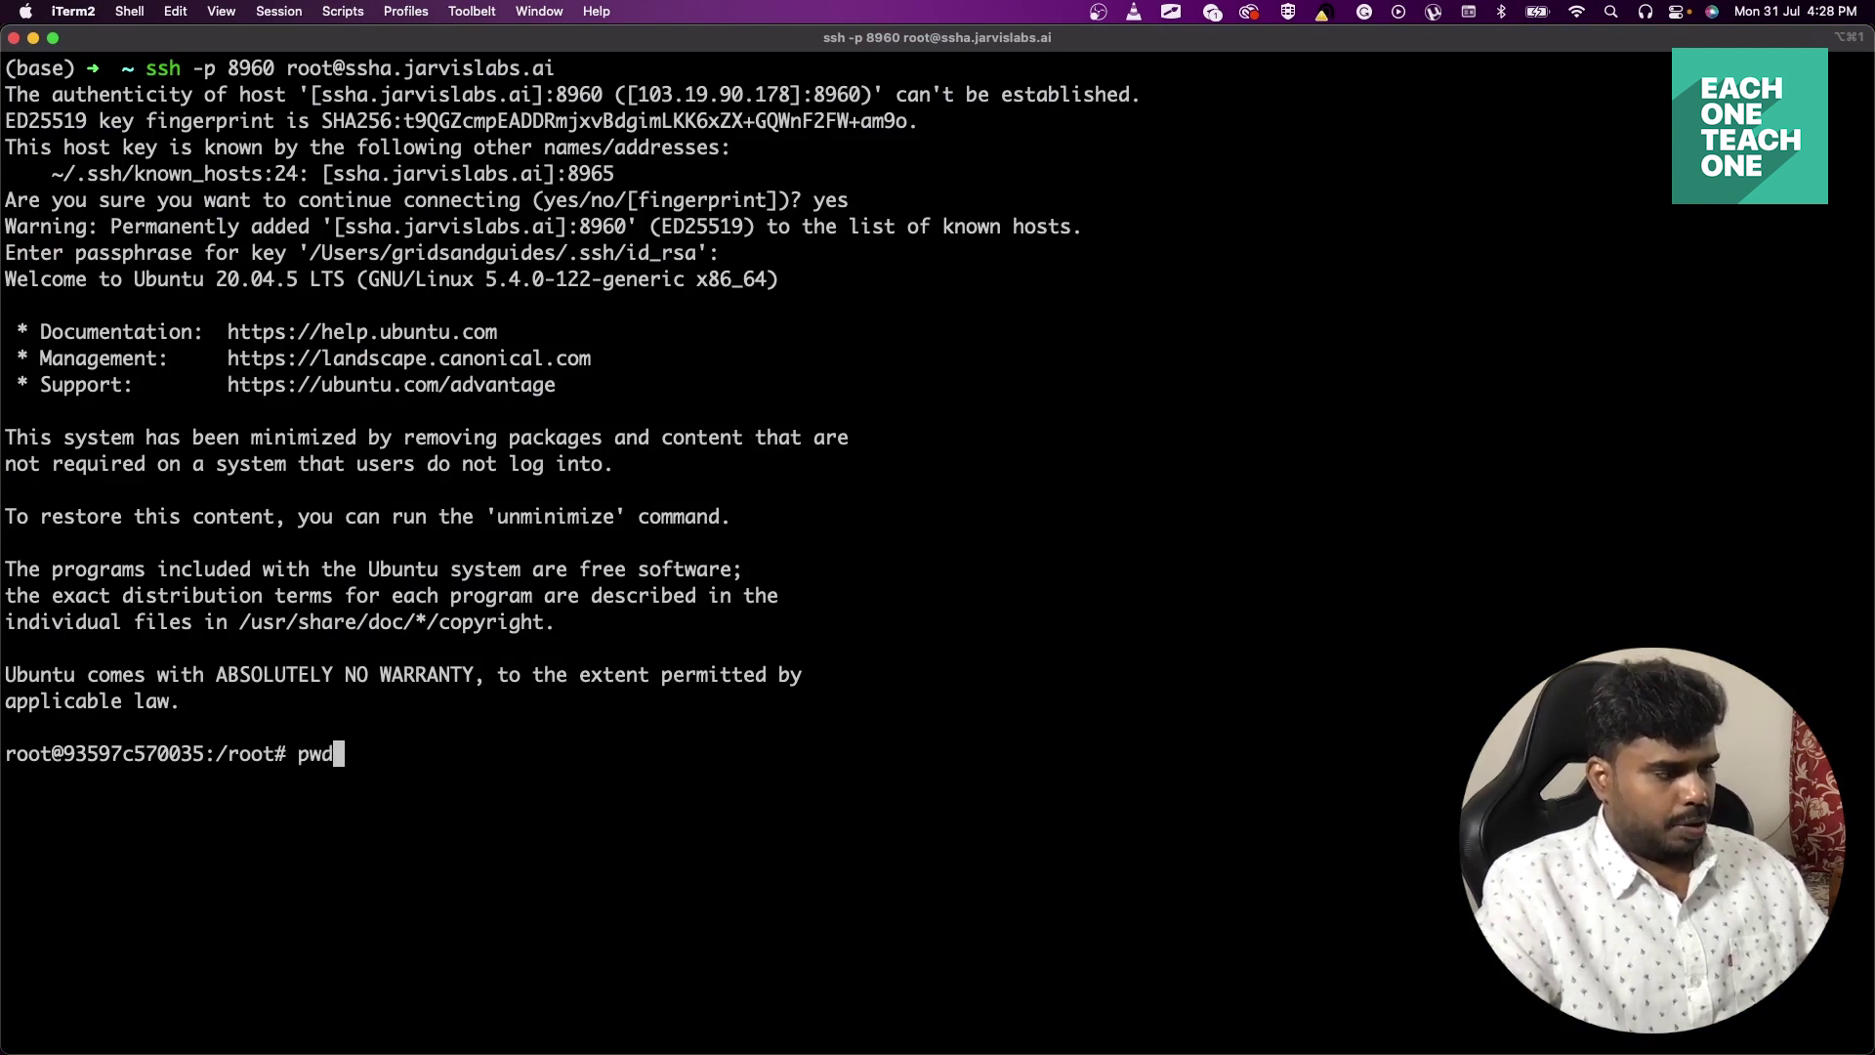
key("Return")
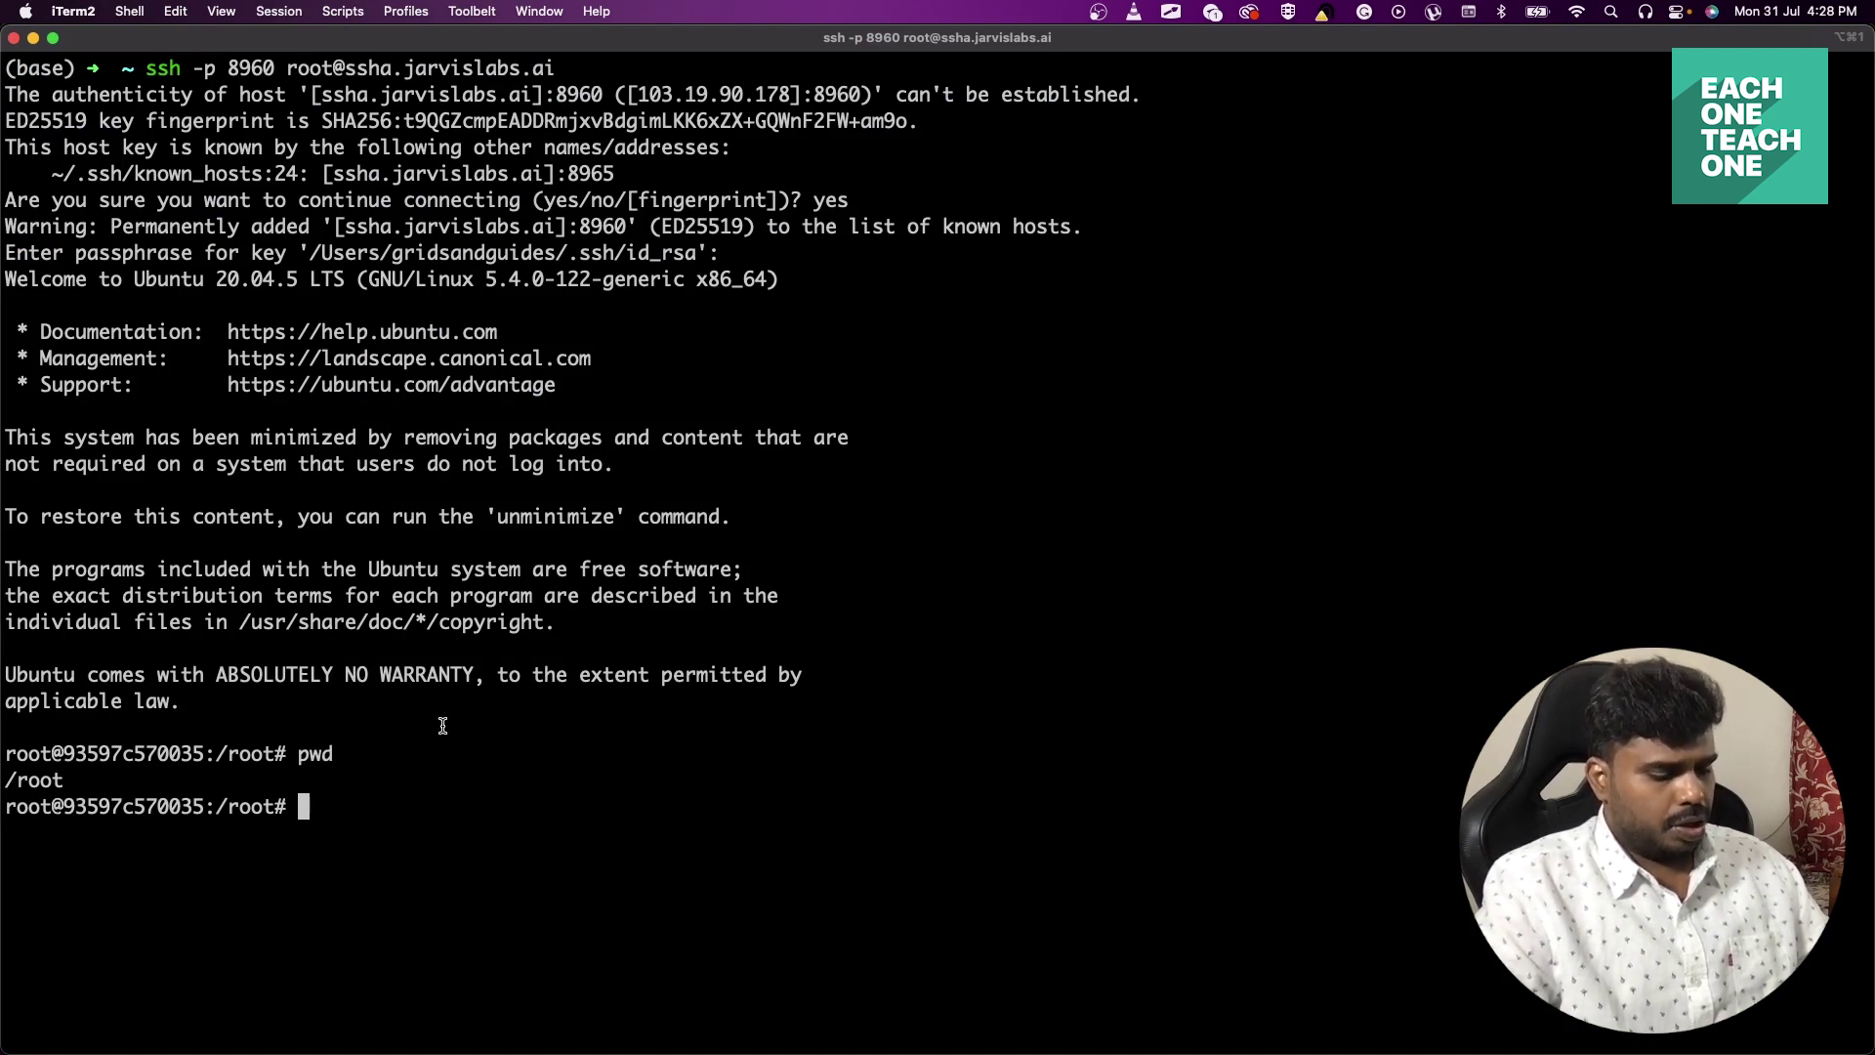
type("git clone")
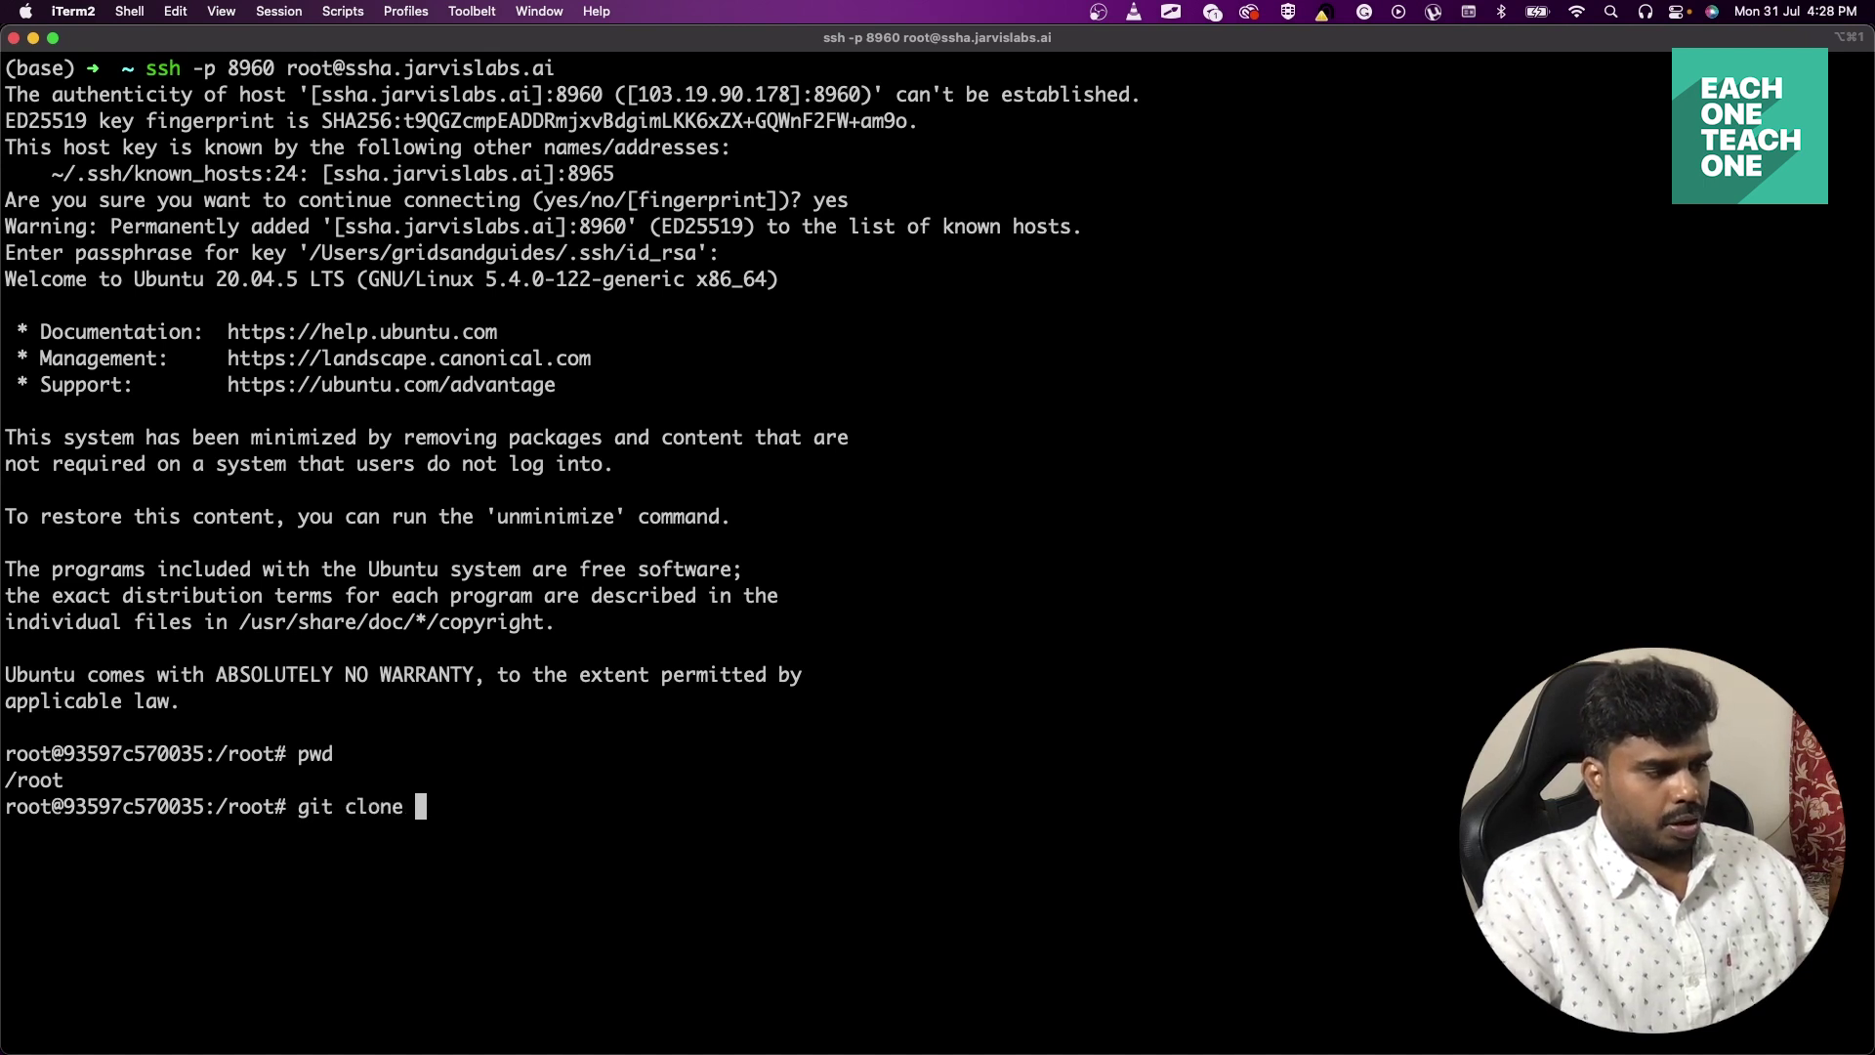
key("super+v")
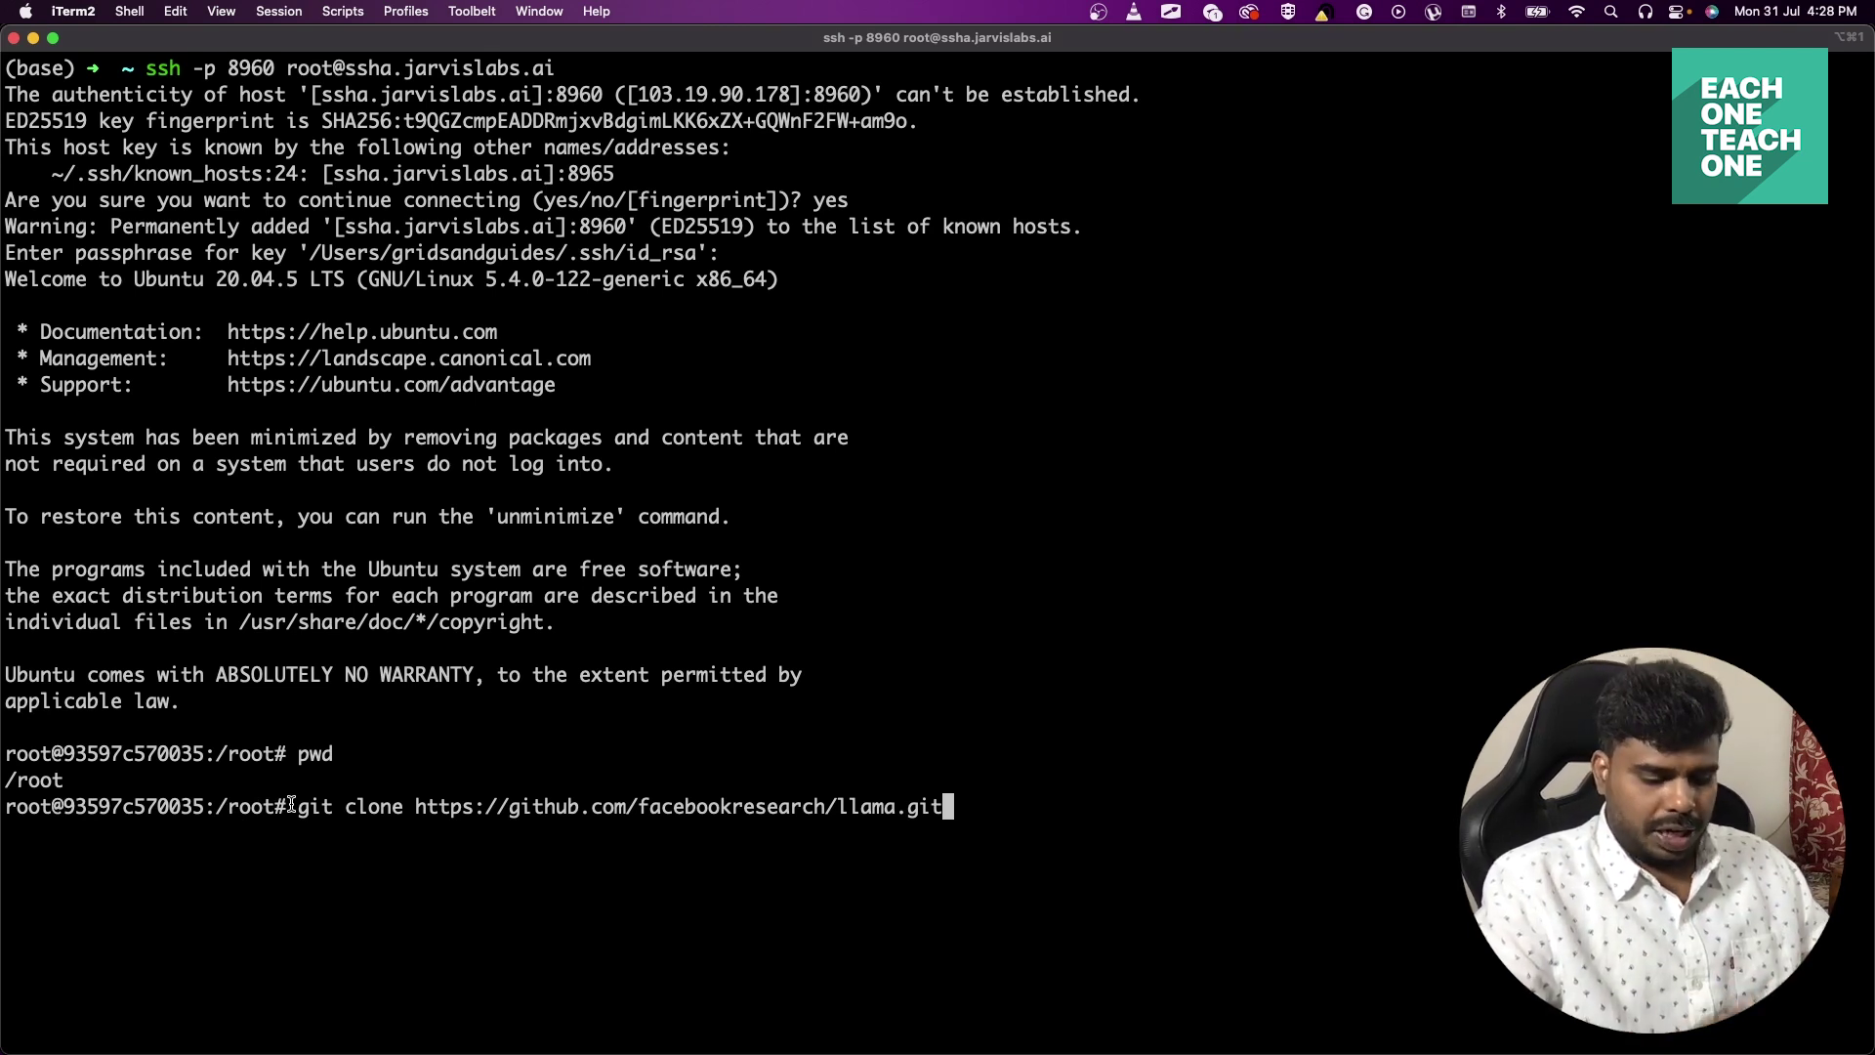
key("Return")
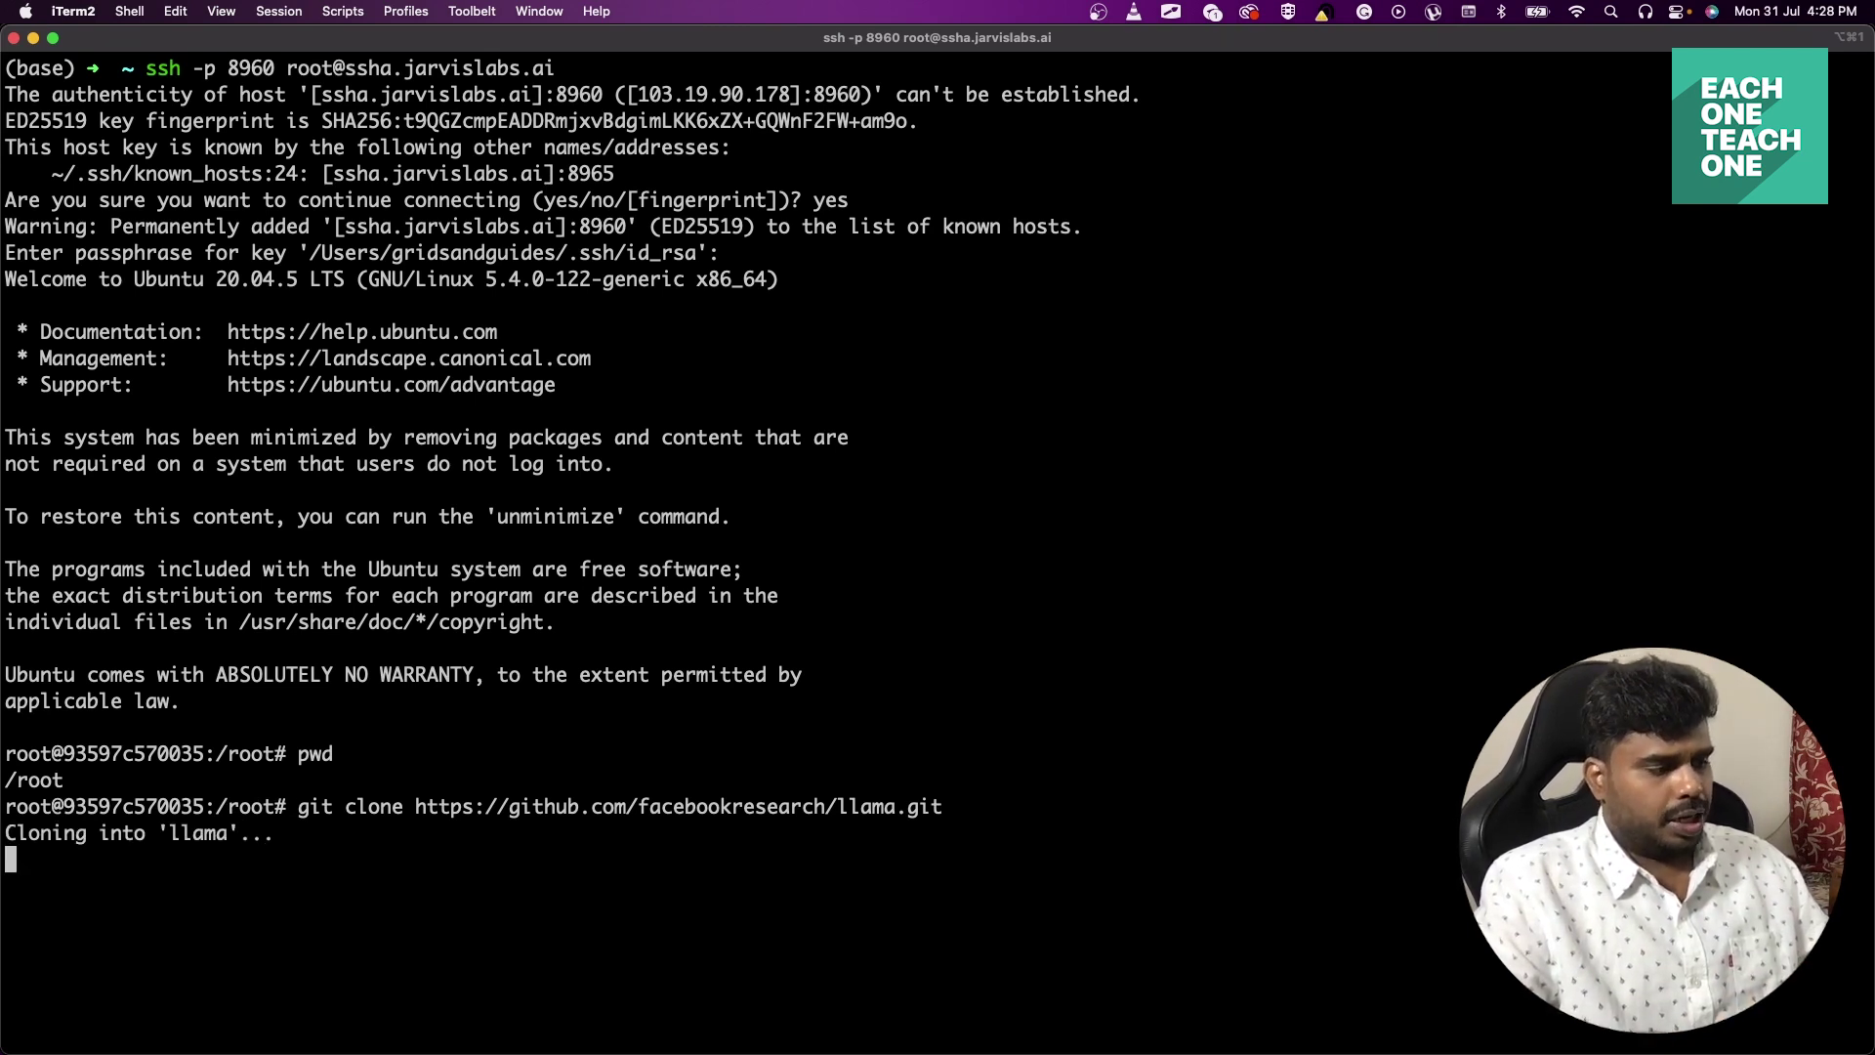